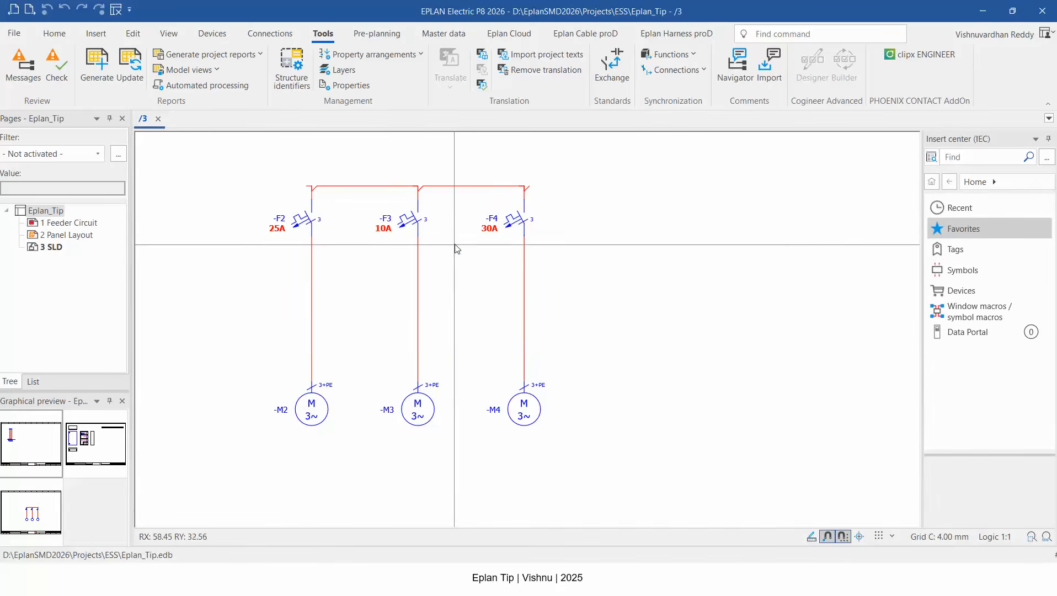
Open the F3 motor overload switch's properties and inspect its tabs and the technical characteristics display format.
{"action": "left_click", "coordinate": [412, 225]}
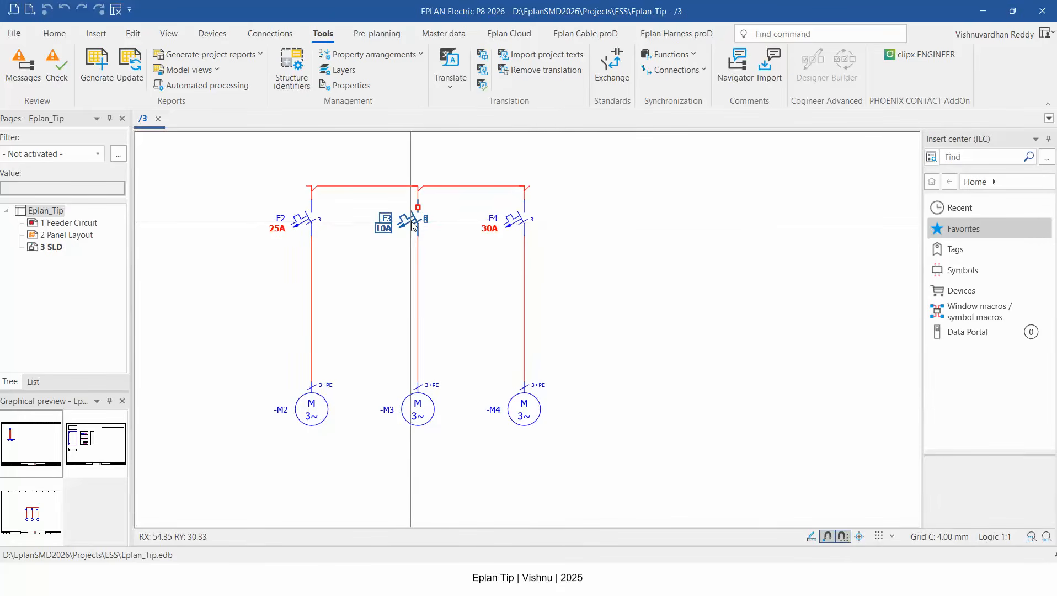
{"action": "scroll", "coordinate": [411, 225], "scroll_direction": "up", "scroll_amount": 3}
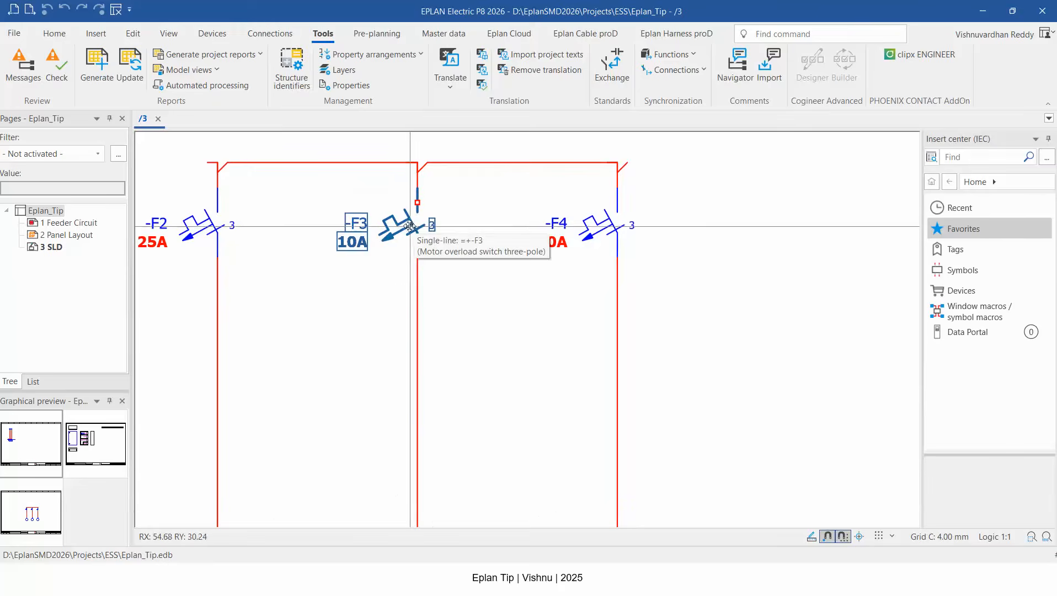
{"action": "double_click", "coordinate": [407, 223]}
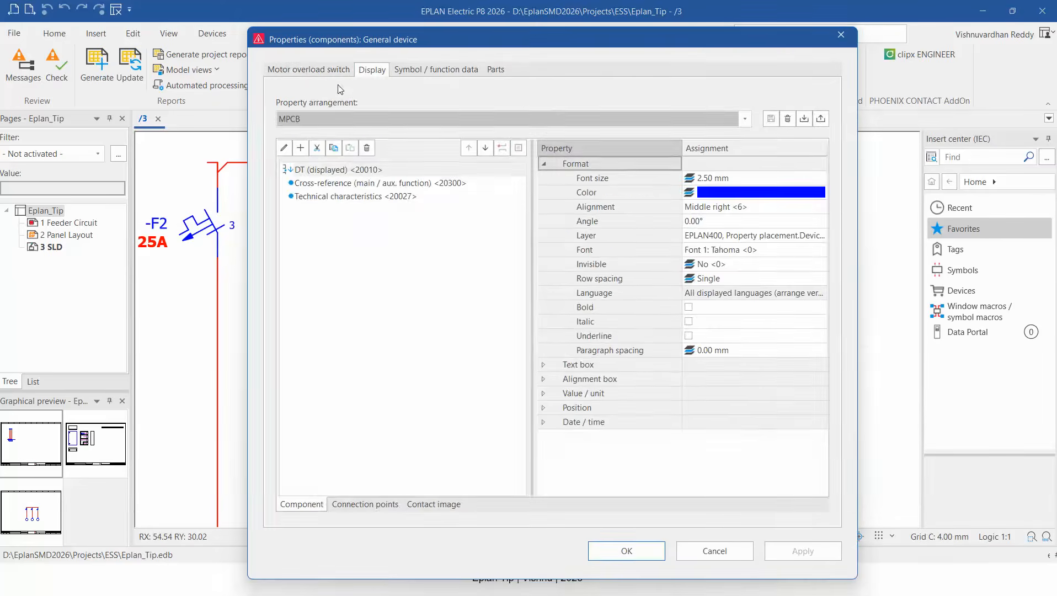
{"action": "left_click", "coordinate": [328, 69]}
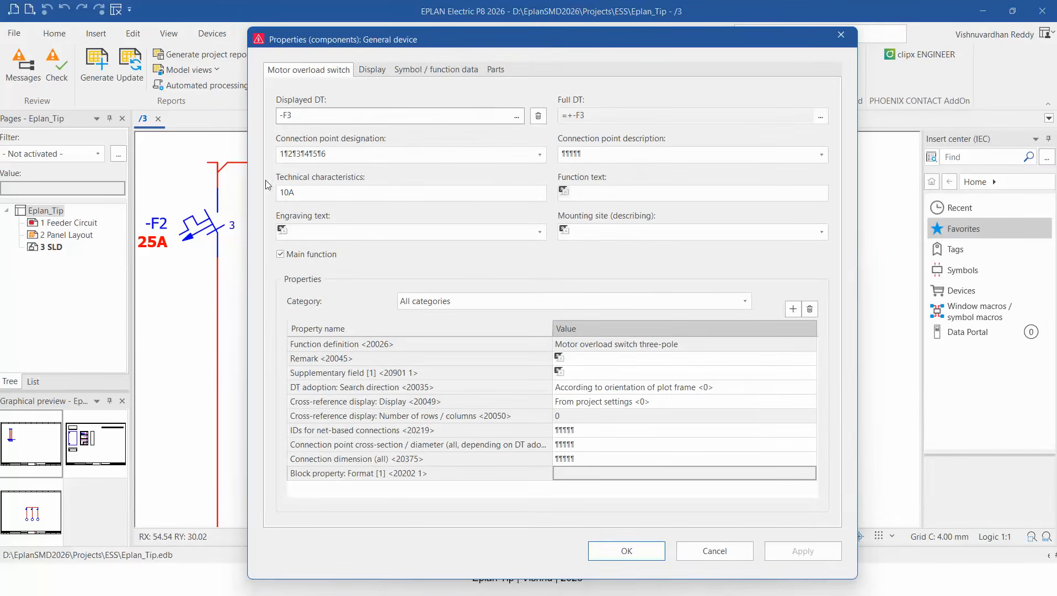
{"action": "left_click", "coordinate": [500, 70]}
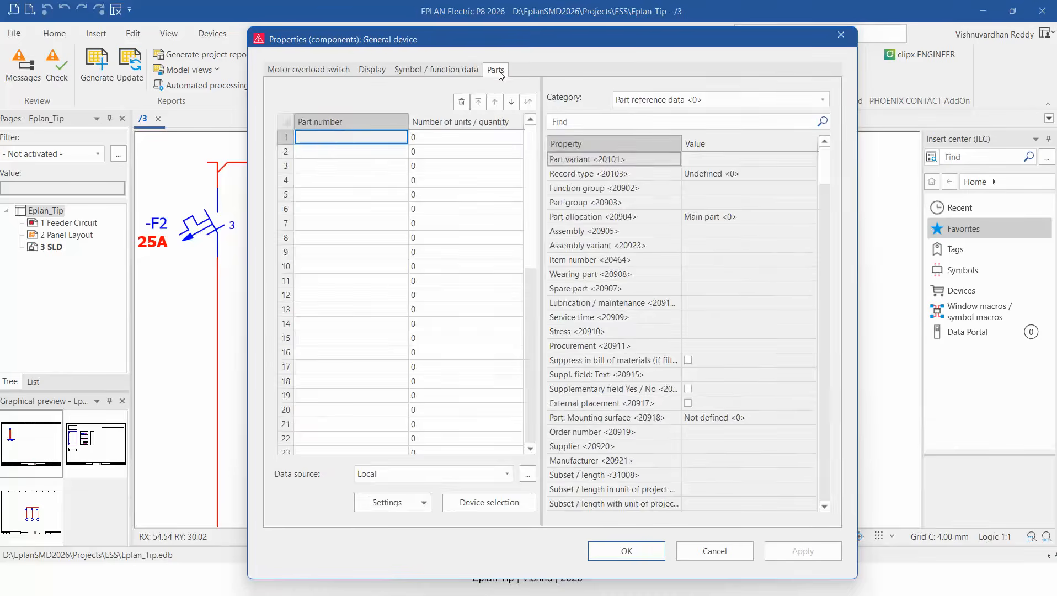
{"action": "left_click", "coordinate": [337, 69]}
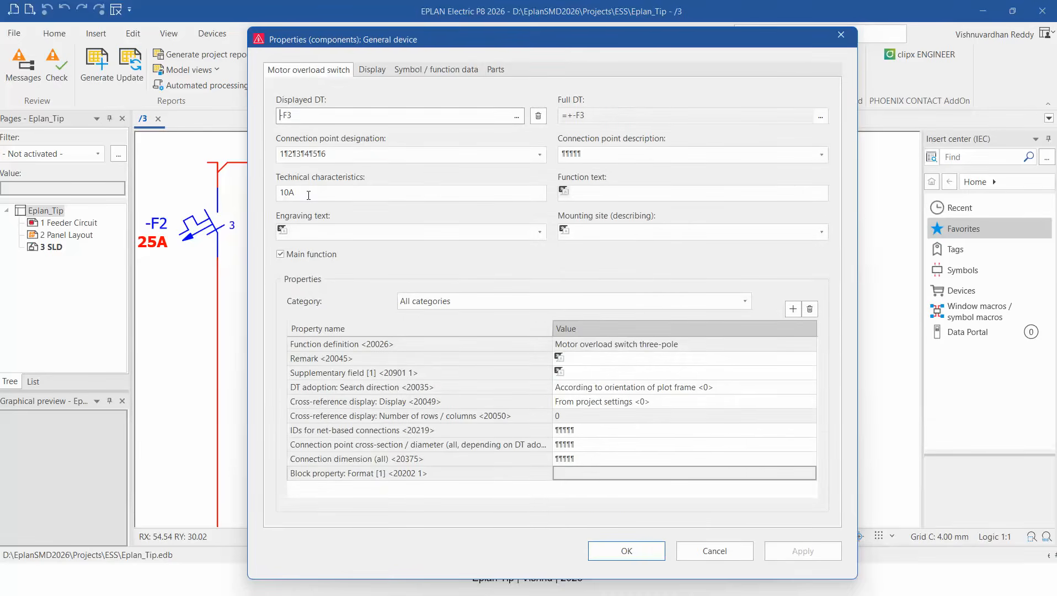
{"action": "left_click", "coordinate": [372, 70]}
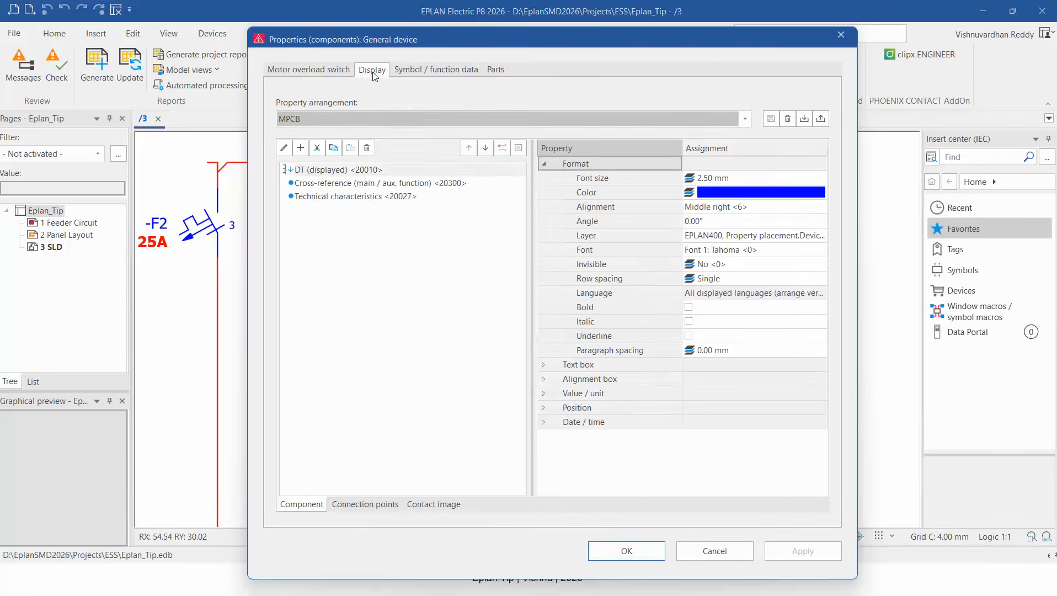
{"action": "left_click", "coordinate": [370, 197]}
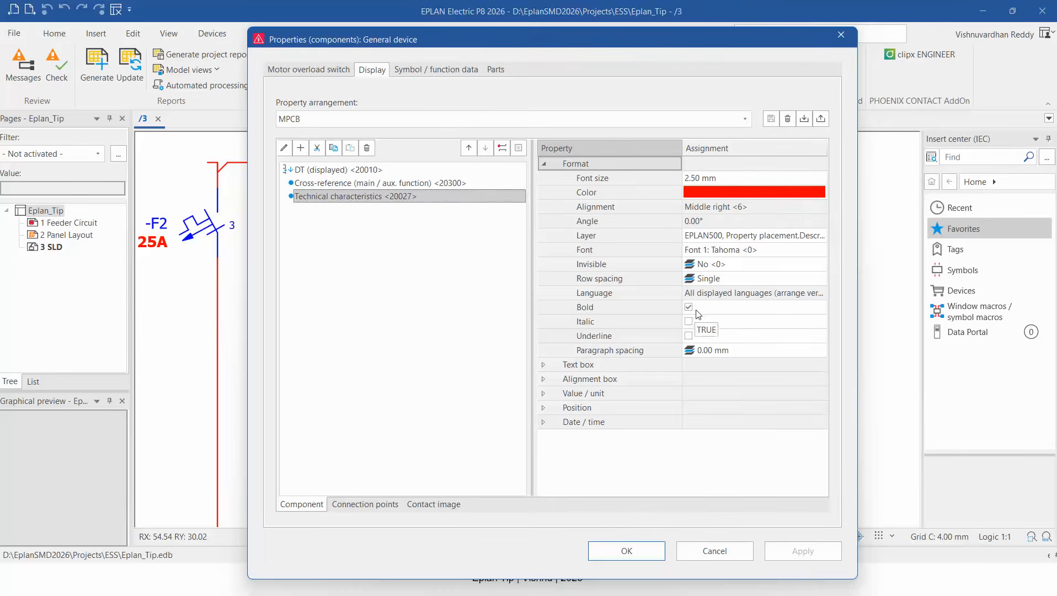
{"action": "left_click", "coordinate": [629, 551]}
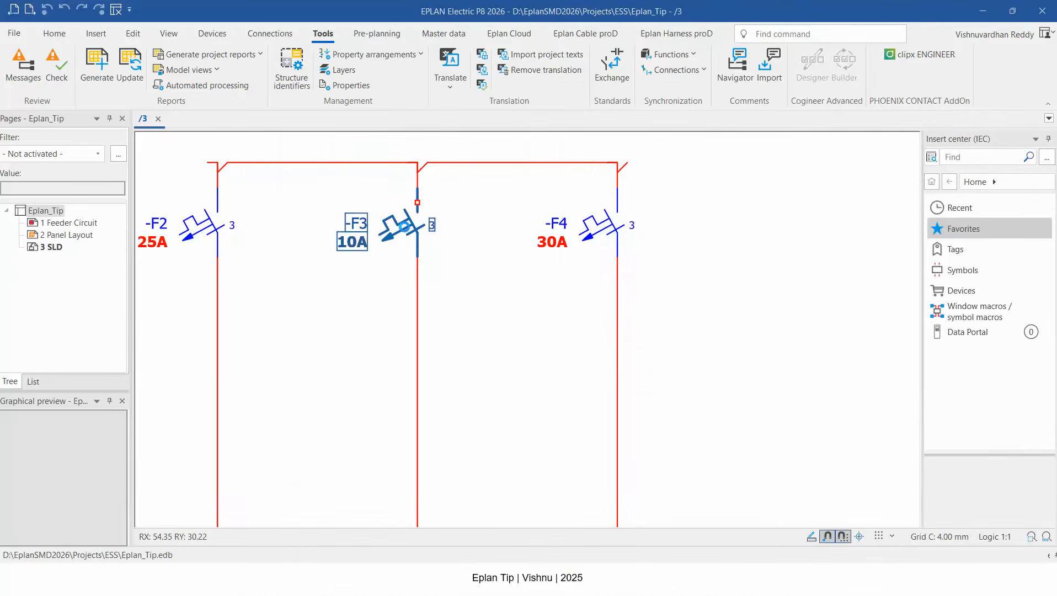
Reopen the switch's display properties for review and close the dialog.
{"action": "double_click", "coordinate": [404, 226]}
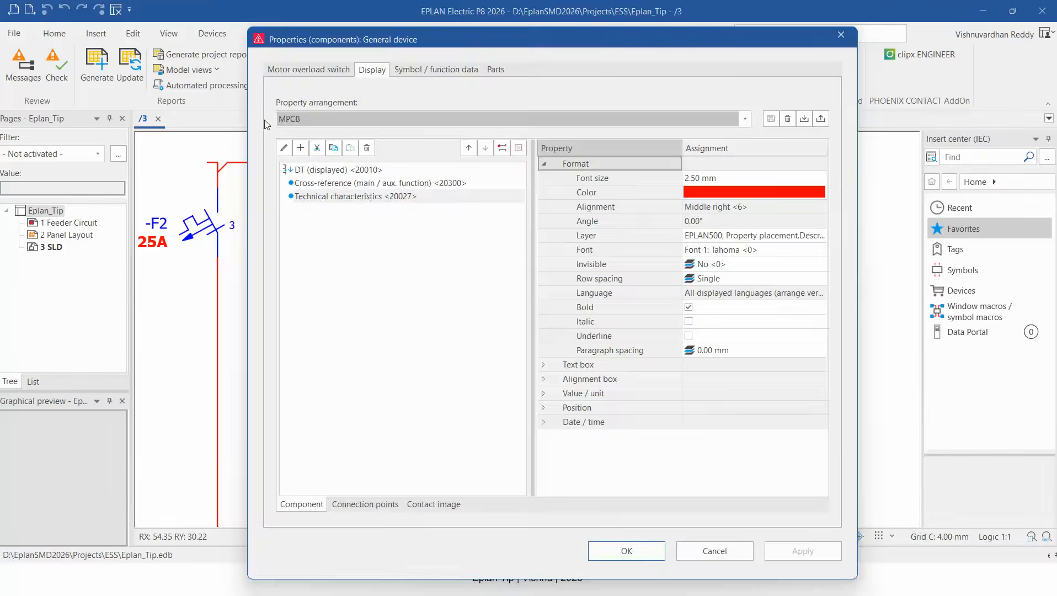
{"action": "key", "text": "Return"}
{"action": "left_click_drag", "start_coordinate": [166, 198], "coordinate": [613, 263]}
{"action": "right_click", "coordinate": [613, 263]}
{"action": "left_click", "coordinate": [671, 406]}
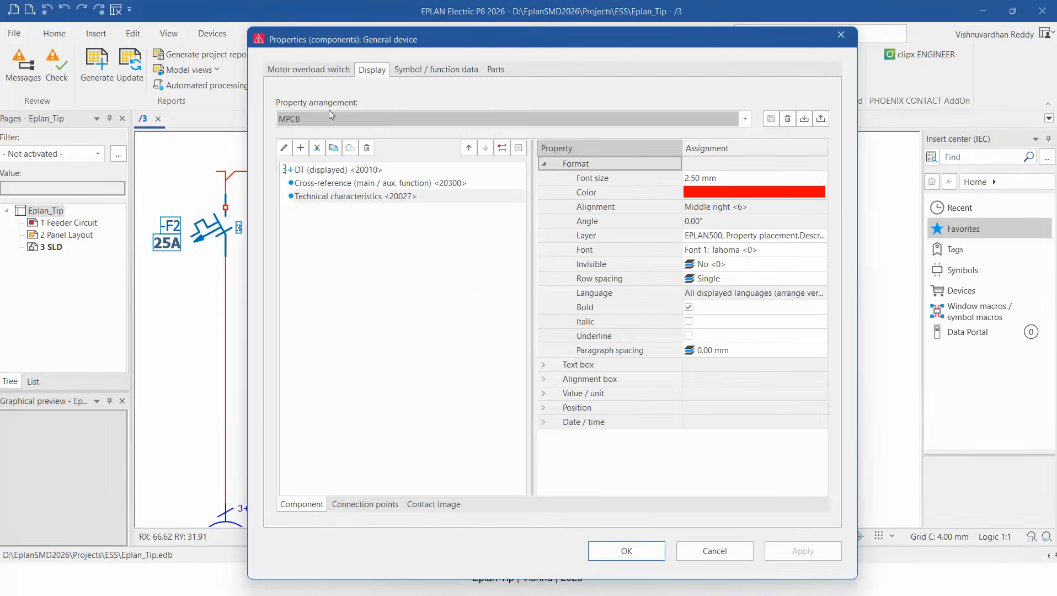
{"action": "left_click", "coordinate": [626, 550]}
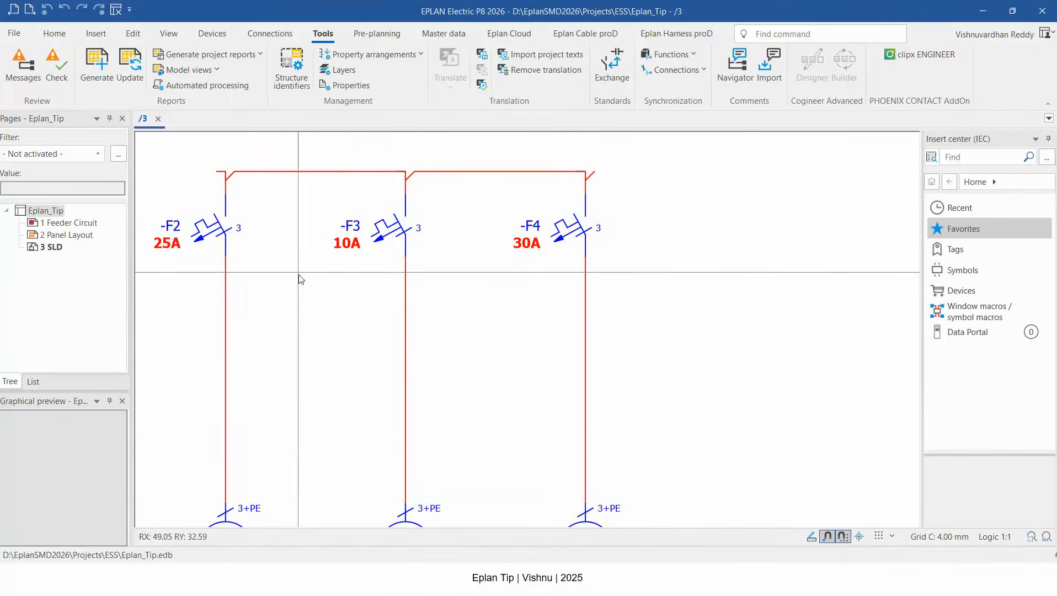
{"action": "scroll", "coordinate": [324, 282], "scroll_direction": "down", "scroll_amount": 3}
{"action": "scroll", "coordinate": [337, 275], "scroll_direction": "up", "scroll_amount": 4}
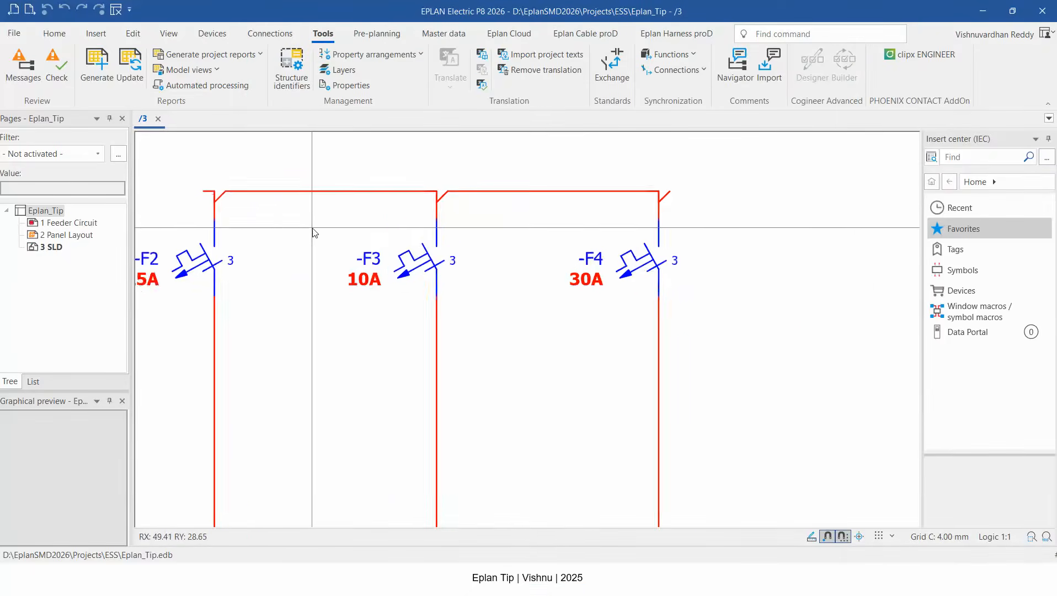
{"action": "scroll", "coordinate": [313, 232], "scroll_direction": "up", "scroll_amount": 1}
{"action": "left_click_drag", "start_coordinate": [325, 217], "coordinate": [525, 343]}
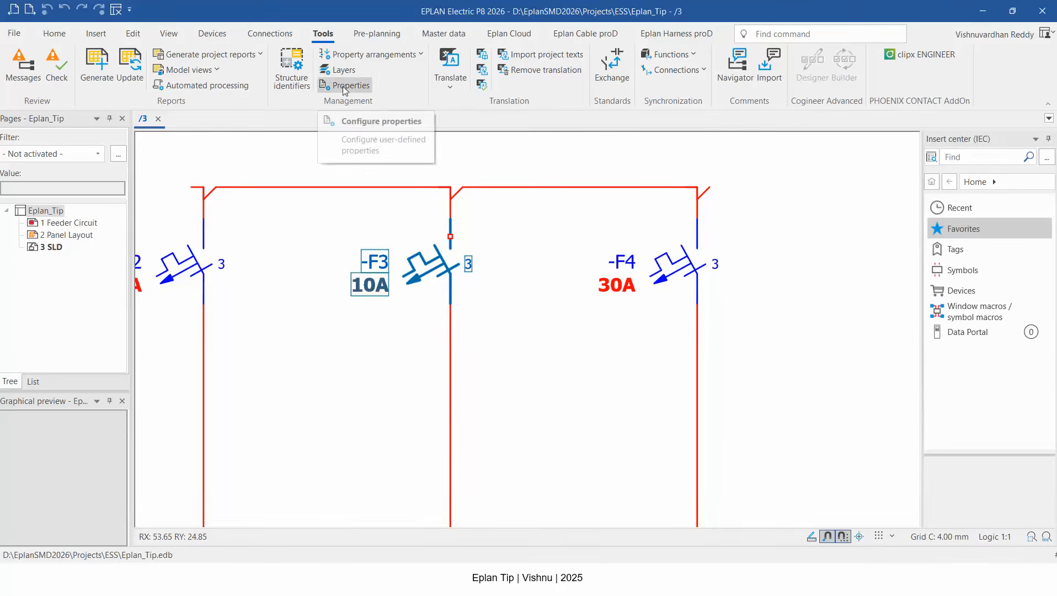
{"action": "left_click", "coordinate": [538, 360]}
{"action": "scroll", "coordinate": [563, 311], "scroll_direction": "down", "scroll_amount": 1}
{"action": "scroll", "coordinate": [565, 312], "scroll_direction": "down", "scroll_amount": 1}
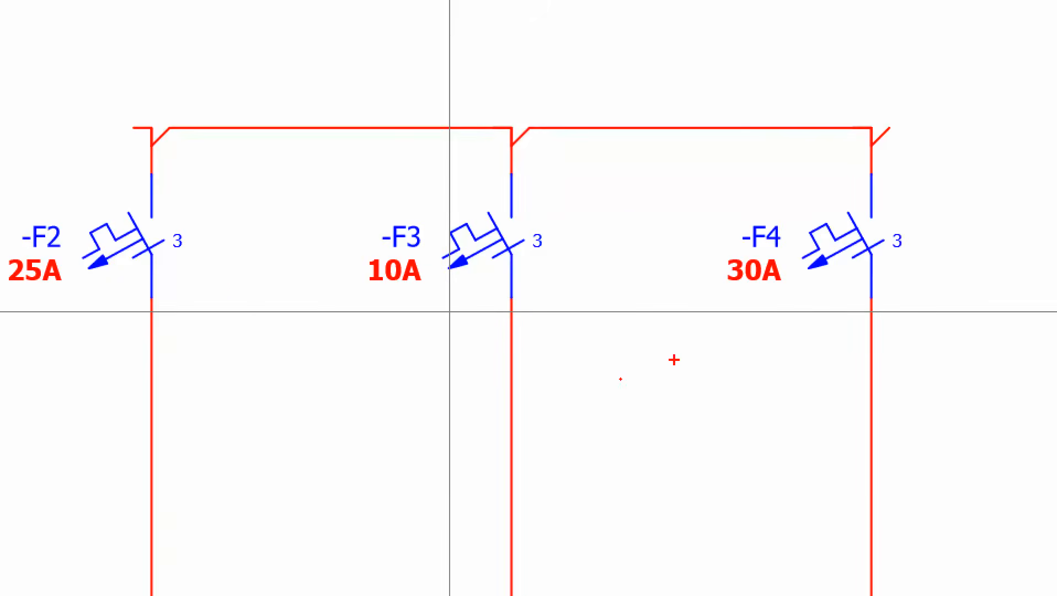
{"action": "type", "text": "30A"}
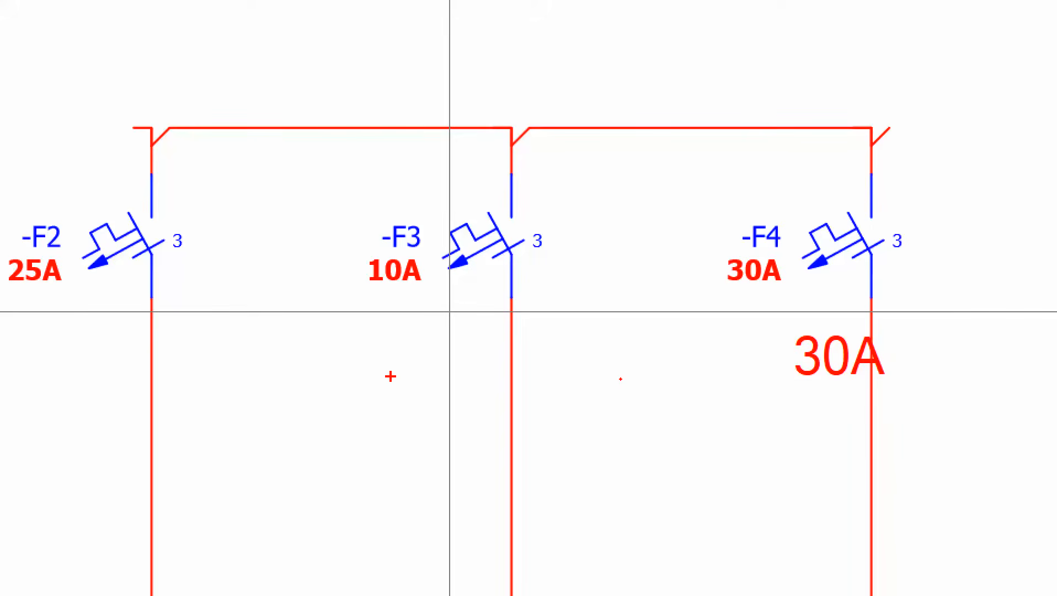
{"action": "left_click", "coordinate": [388, 376]}
{"action": "type", "text": "40A"}
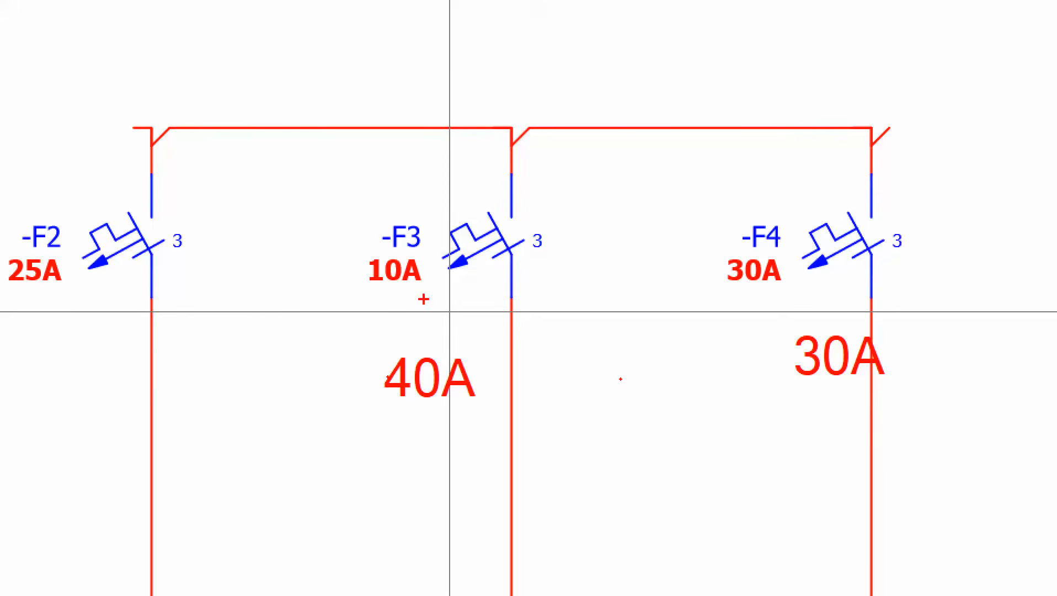
{"action": "left_click", "coordinate": [53, 404]}
{"action": "type", "text": "65"}
{"action": "mouse_move", "coordinate": [105, 367]}
{"action": "left_mouse_down"}
{"action": "mouse_move", "coordinate": [66, 357]}
{"action": "mouse_move", "coordinate": [91, 470]}
{"action": "mouse_move", "coordinate": [49, 319]}
{"action": "left_mouse_up"}
{"action": "left_click_drag", "start_coordinate": [188, 494], "coordinate": [82, 516]}
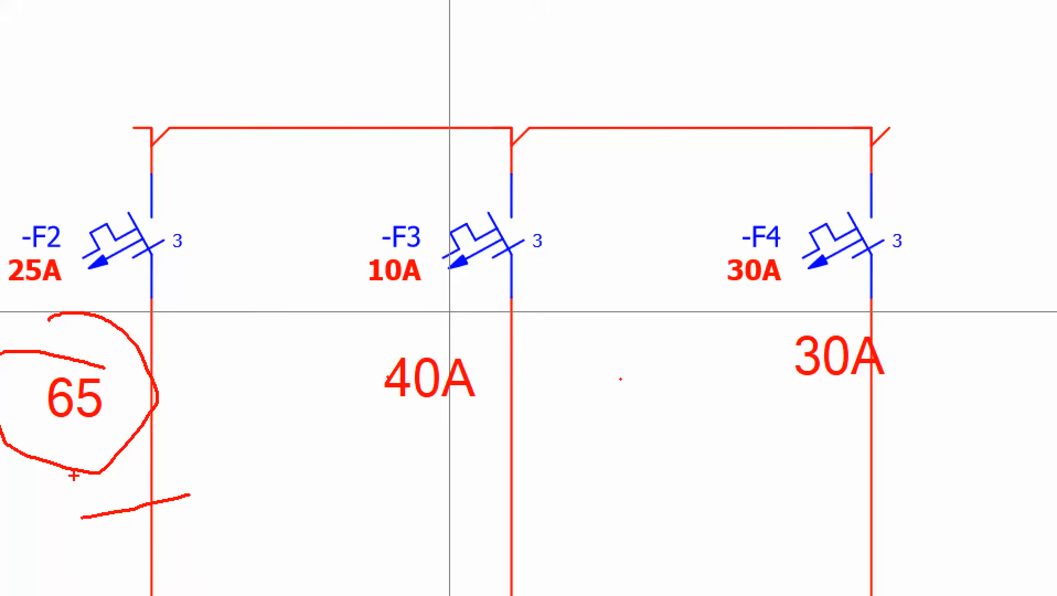
{"action": "mouse_move", "coordinate": [74, 470]}
{"action": "left_mouse_down"}
{"action": "mouse_move", "coordinate": [36, 518]}
{"action": "mouse_move", "coordinate": [144, 562]}
{"action": "left_mouse_up"}
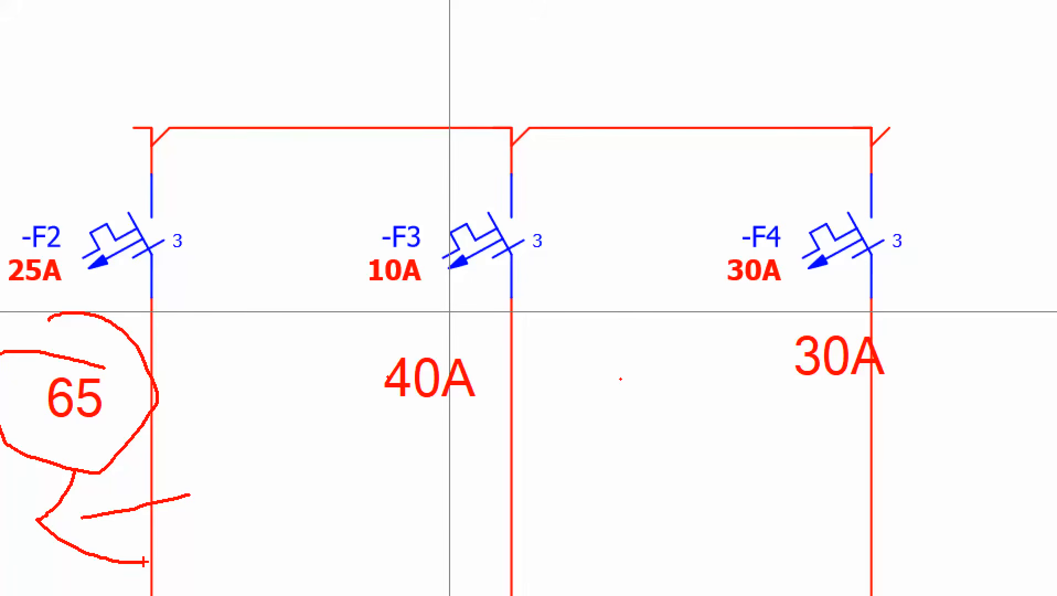
Open Configure properties and create a new user-defined property with identifying name ET.Function.StoreValue.
{"action": "left_click", "coordinate": [424, 550]}
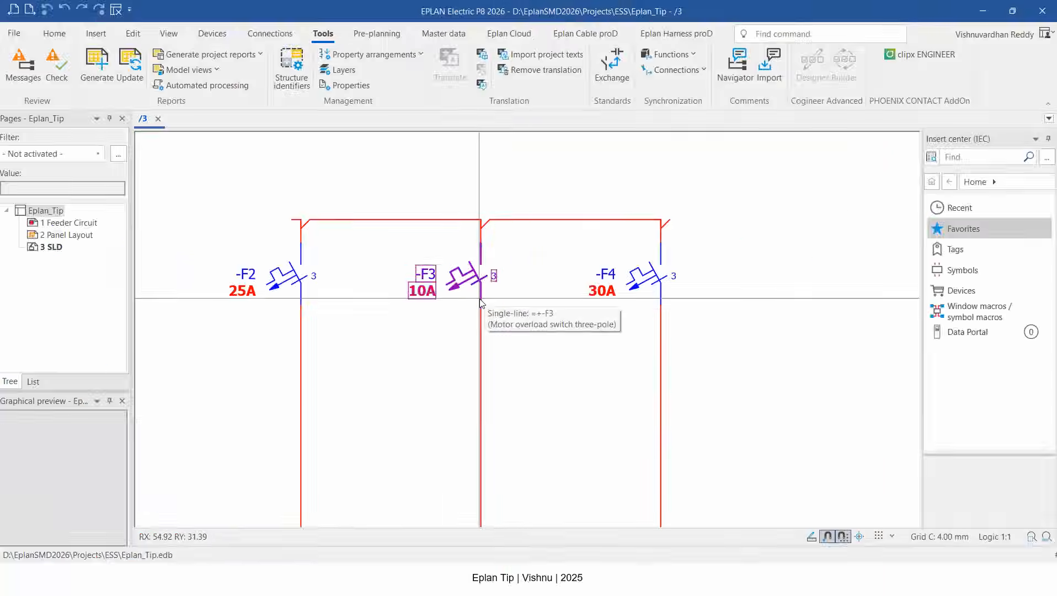
{"action": "scroll", "coordinate": [450, 312], "scroll_direction": "down", "scroll_amount": 2}
{"action": "left_click", "coordinate": [467, 275]}
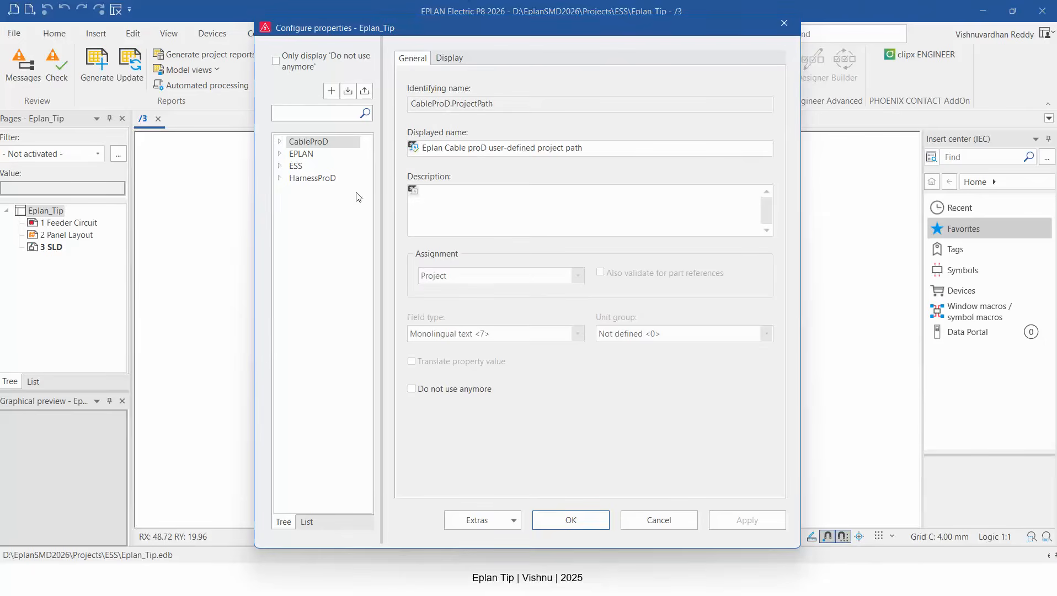
{"action": "left_click", "coordinate": [331, 91]}
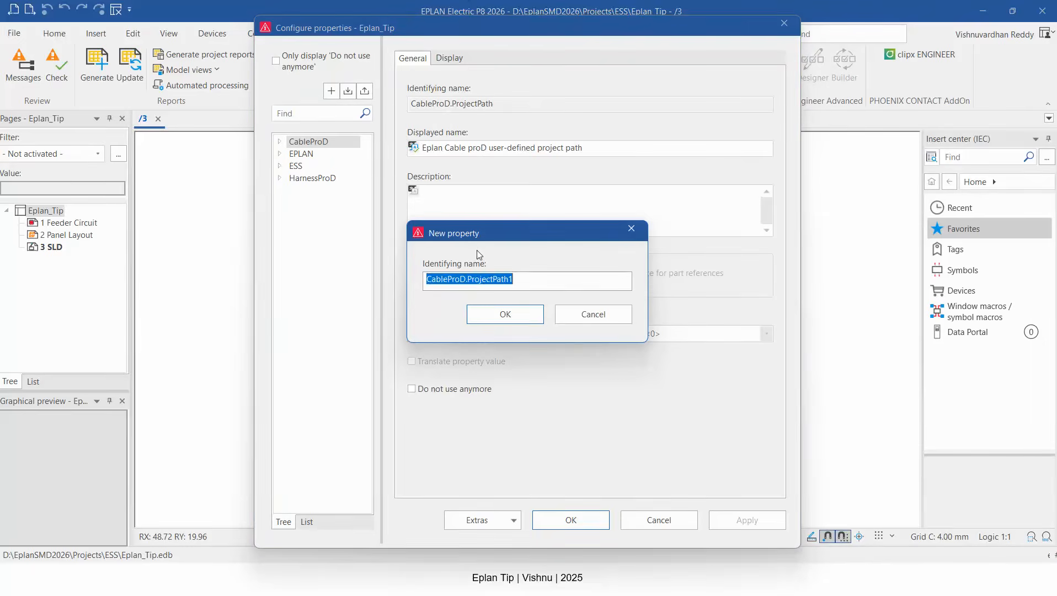
{"action": "type", "text": "ET.Function."}
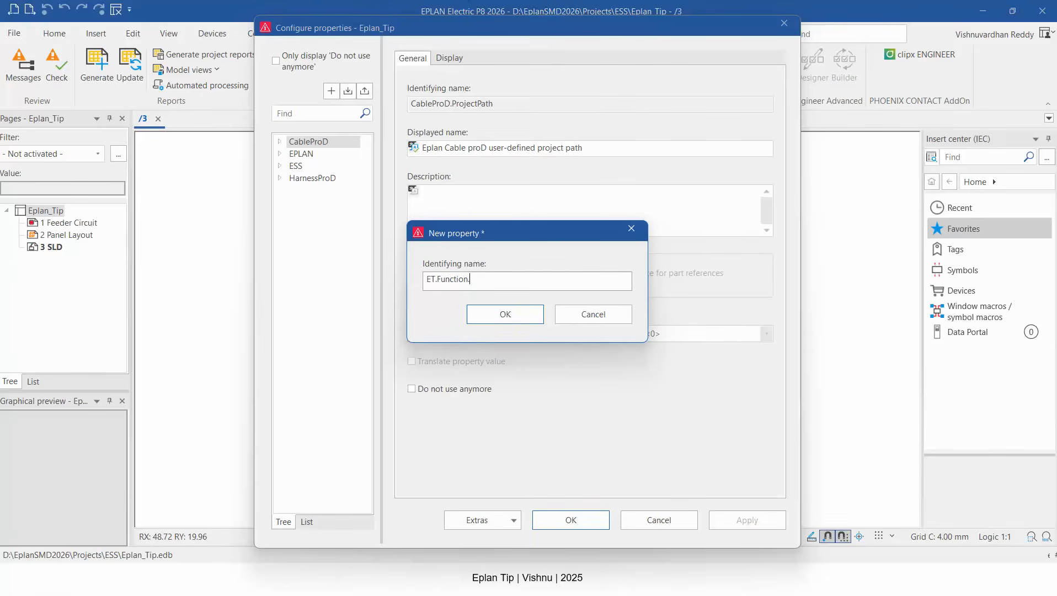
{"action": "type", "text": "oreValue"}
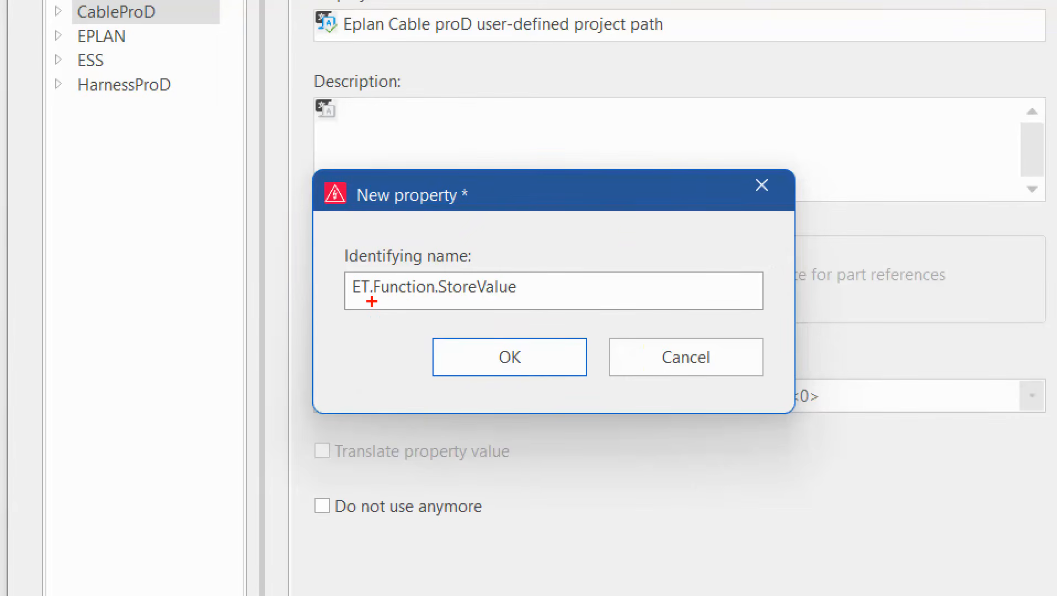
{"action": "mouse_move", "coordinate": [435, 286]}
{"action": "left_mouse_down"}
{"action": "mouse_move", "coordinate": [428, 326]}
{"action": "mouse_move", "coordinate": [447, 333]}
{"action": "left_mouse_up"}
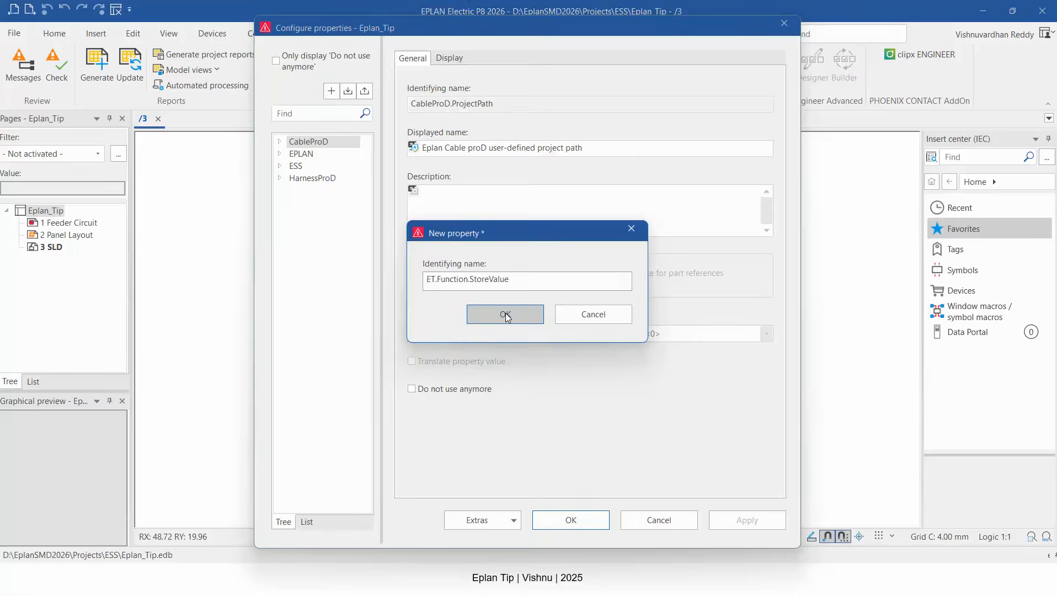
{"action": "left_click", "coordinate": [509, 357]}
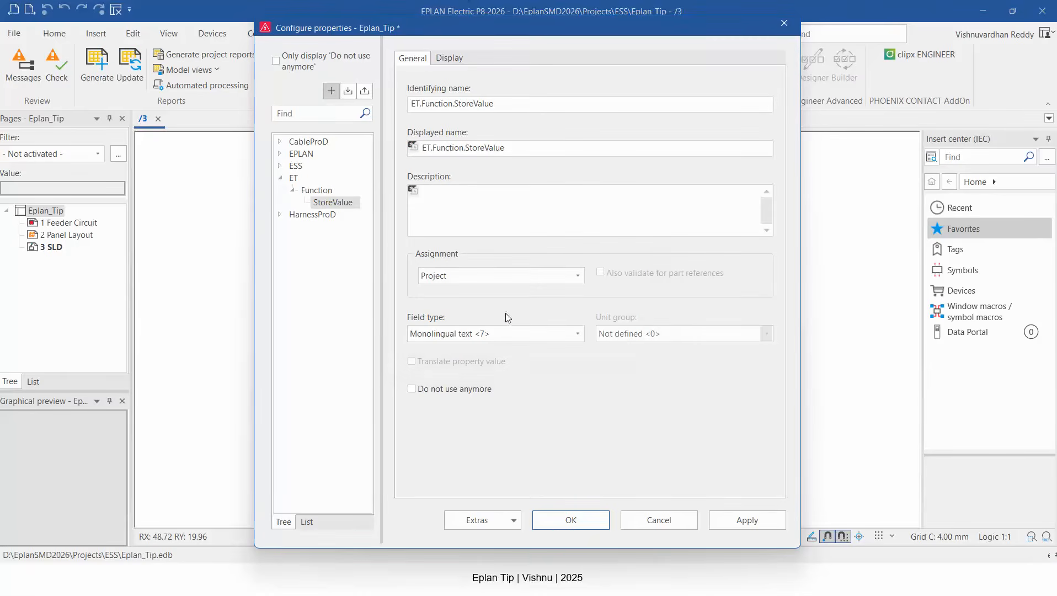
Set the new property's assignment to Function and its field type to Value with unit <26>.
{"action": "left_click", "coordinate": [318, 191]}
{"action": "left_click", "coordinate": [447, 275]}
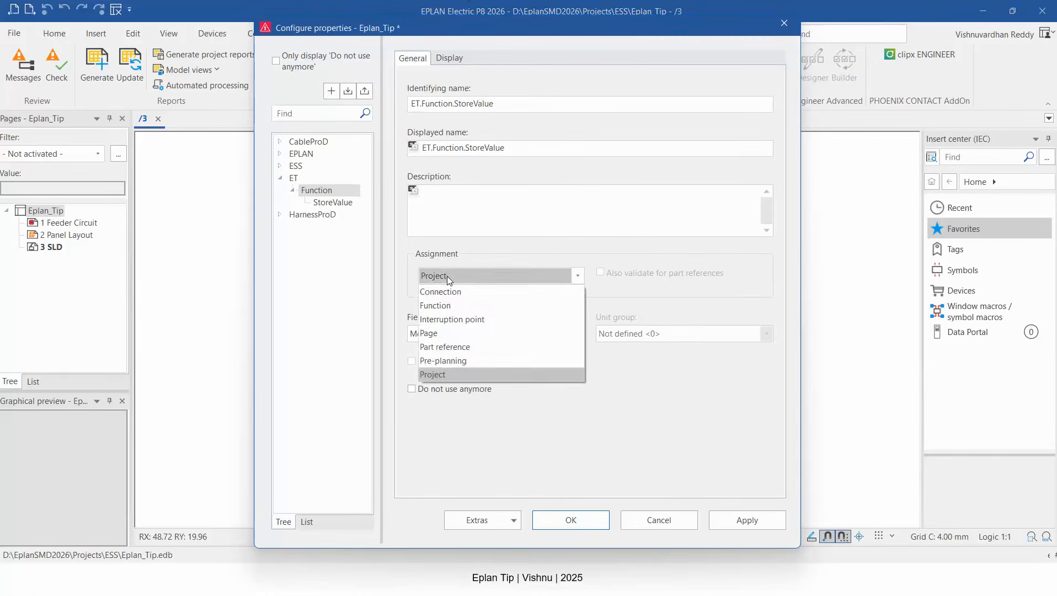
{"action": "left_click", "coordinate": [435, 305]}
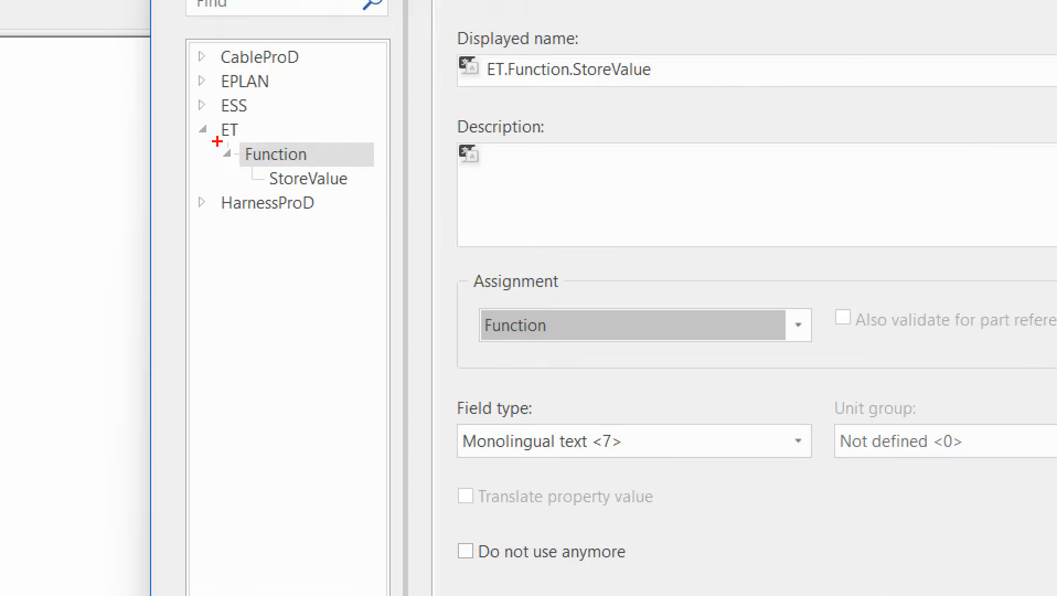
{"action": "left_click_drag", "start_coordinate": [287, 183], "coordinate": [347, 195]}
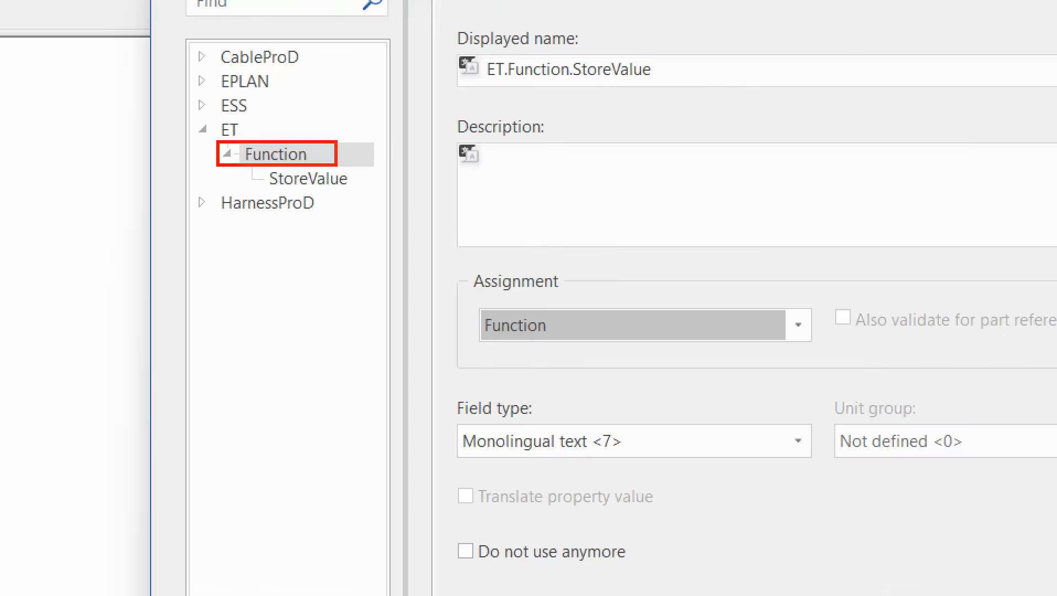
{"action": "left_click_drag", "start_coordinate": [464, 297], "coordinate": [582, 363]}
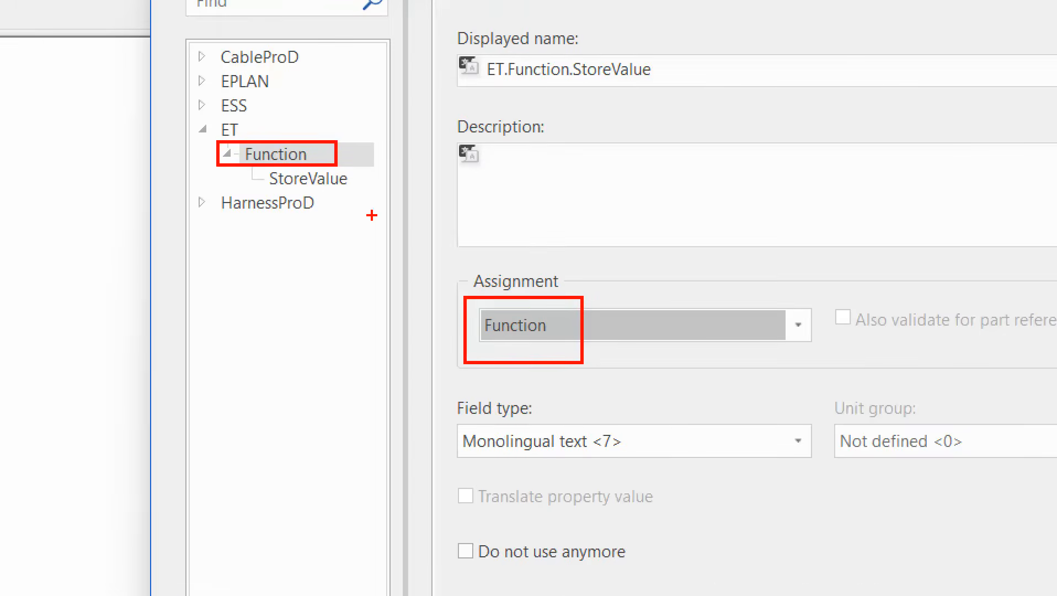
{"action": "key", "text": "Escape"}
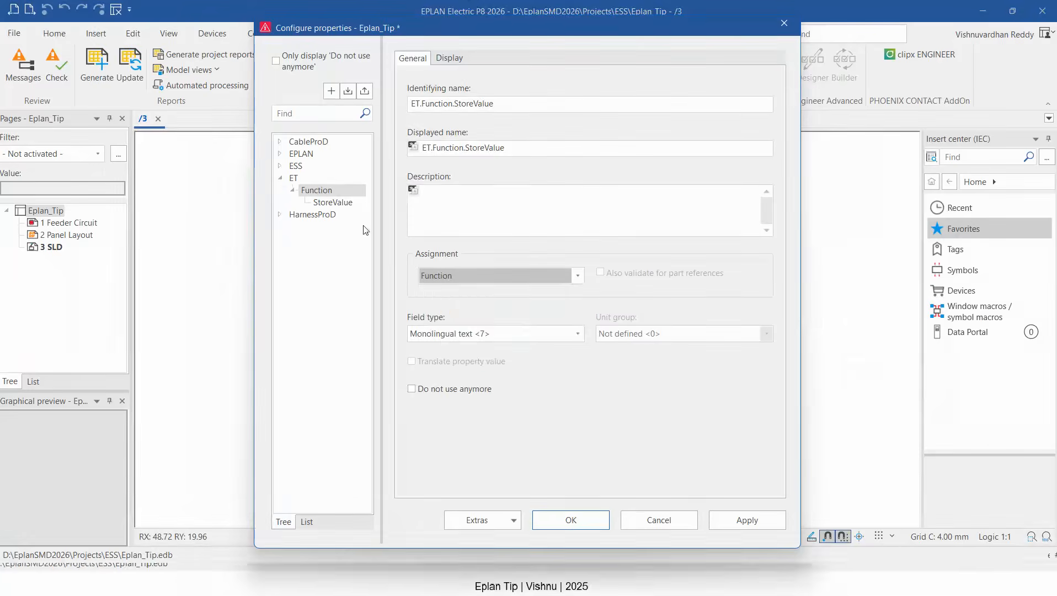
{"action": "left_click", "coordinate": [471, 275]}
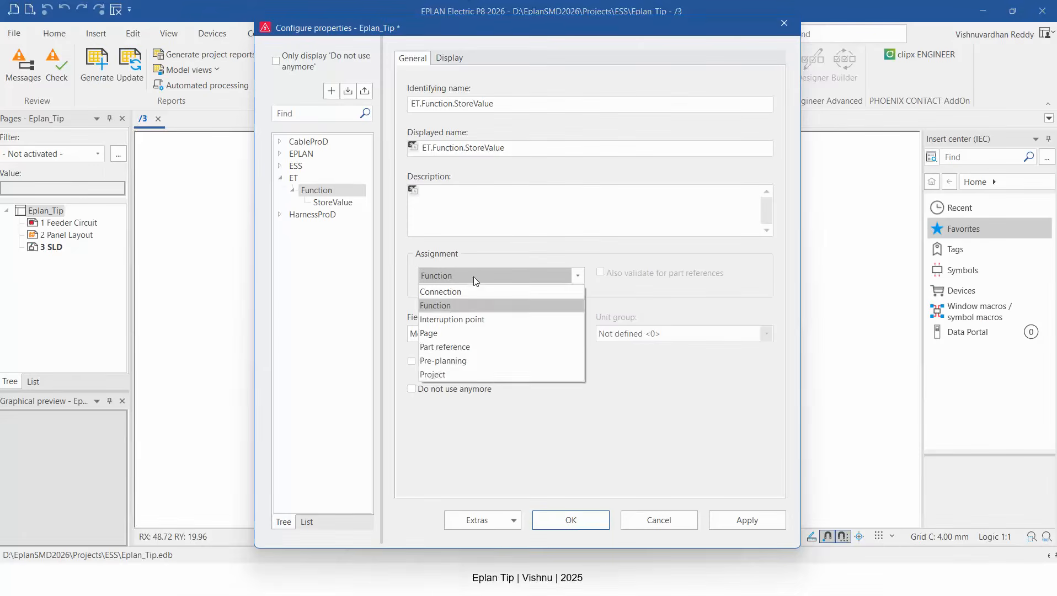
{"action": "left_click", "coordinate": [441, 306]}
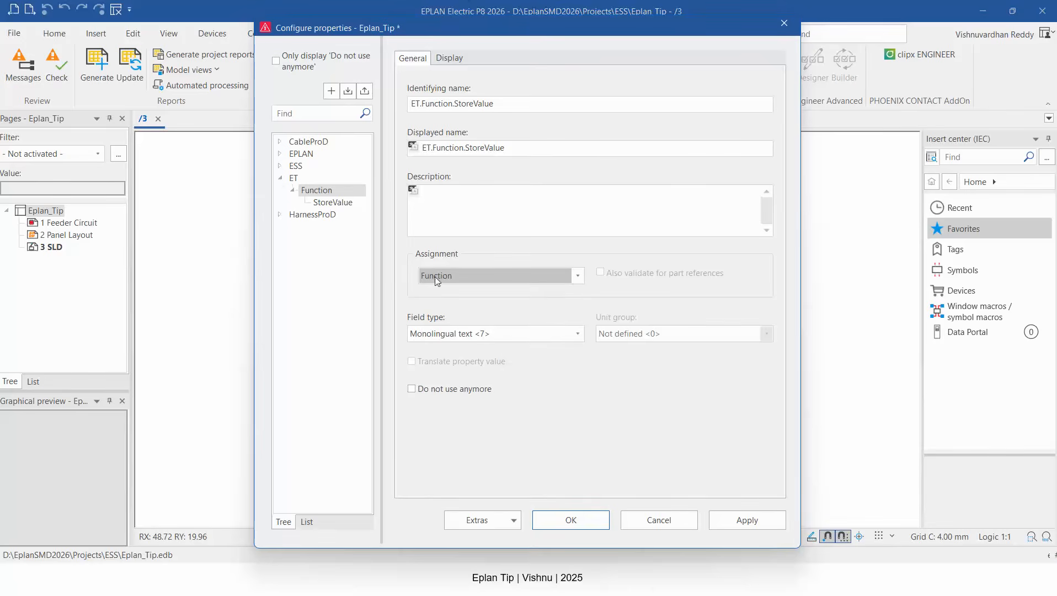
{"action": "left_click", "coordinate": [453, 333]}
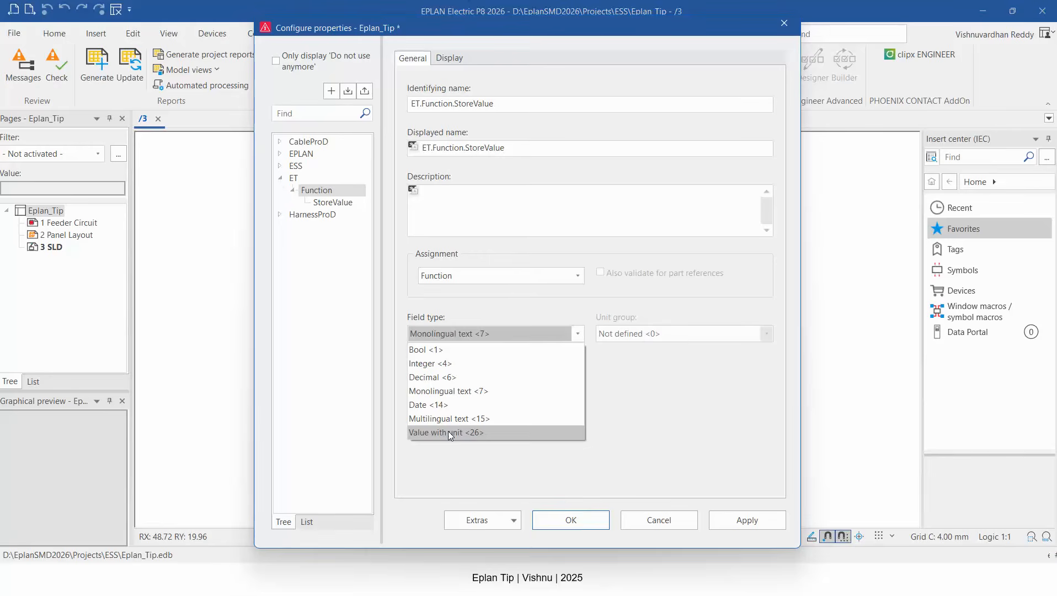
{"action": "left_click", "coordinate": [447, 430]}
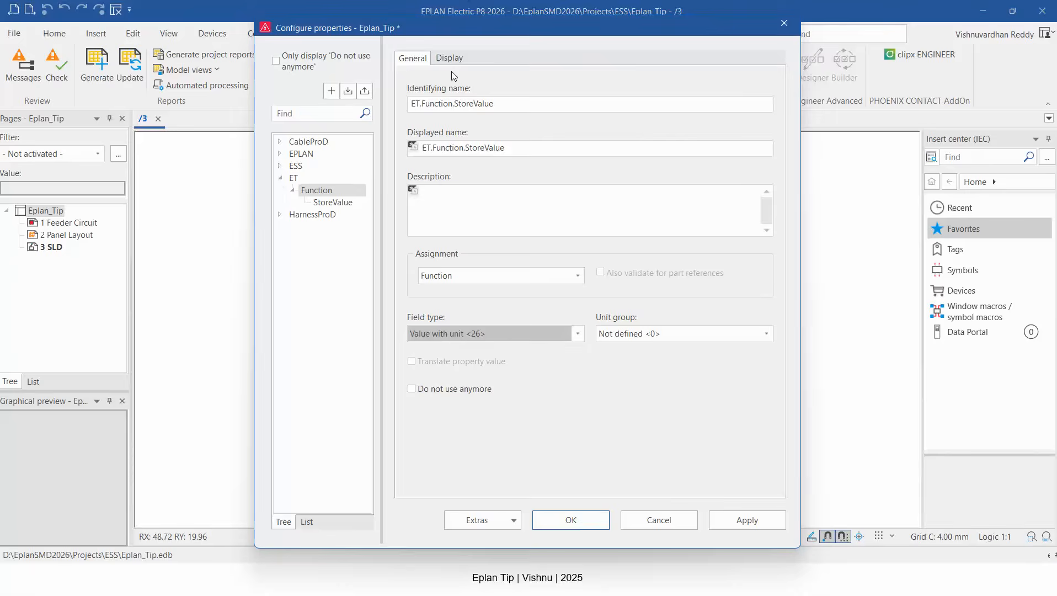
{"action": "key", "text": "alt+Tab"}
{"action": "key", "text": "alt+Tab"}
{"action": "key", "text": "alt+Tab"}
{"action": "key", "text": "alt+Tab"}
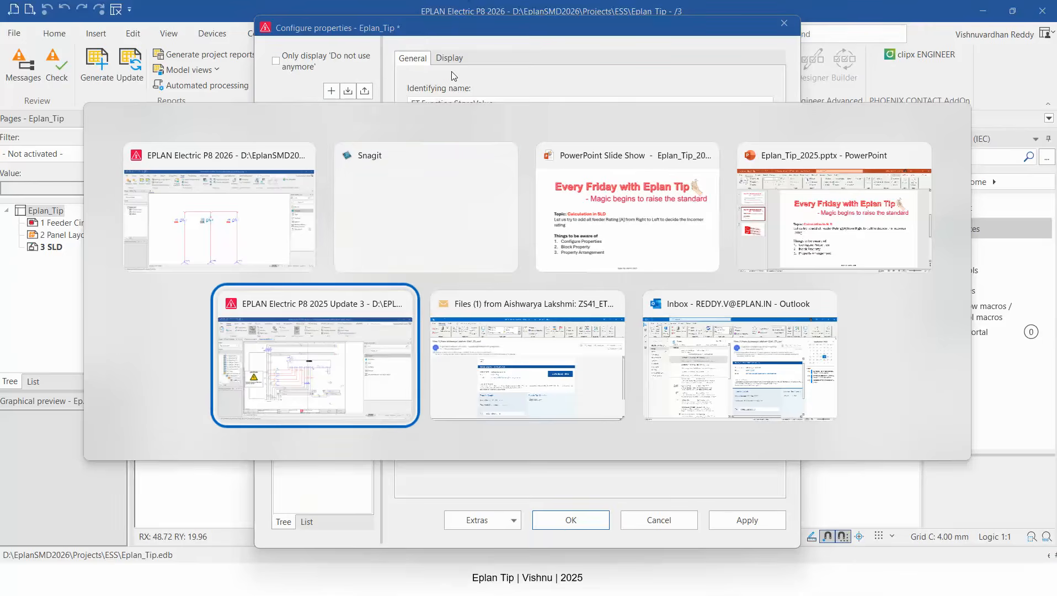
{"action": "left_click", "coordinate": [325, 35]}
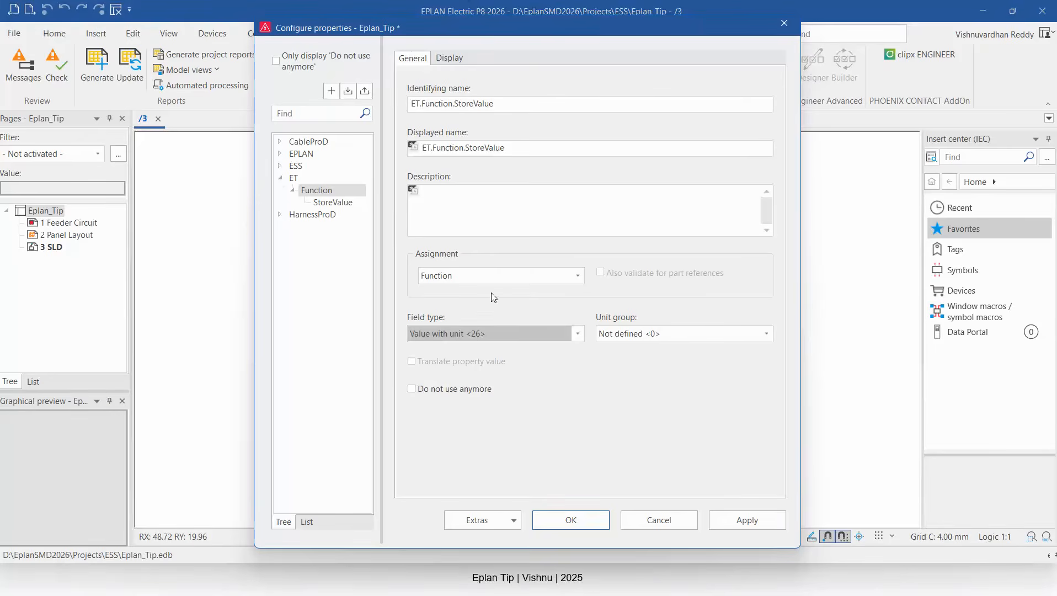
Set the new property's display type to Block property <5300>.
{"action": "left_click", "coordinate": [442, 64]}
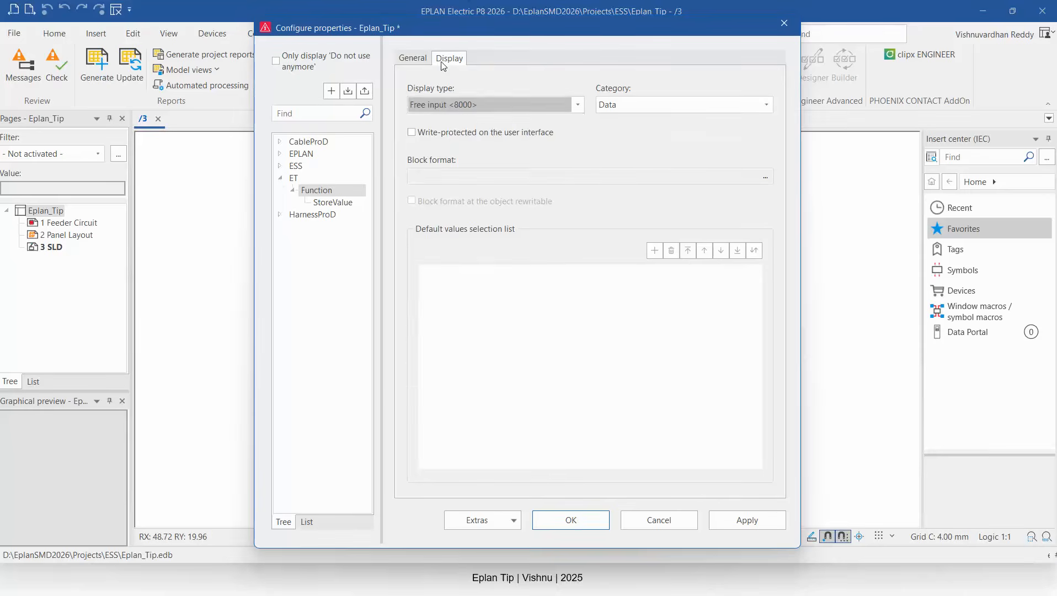
{"action": "left_click", "coordinate": [452, 104]}
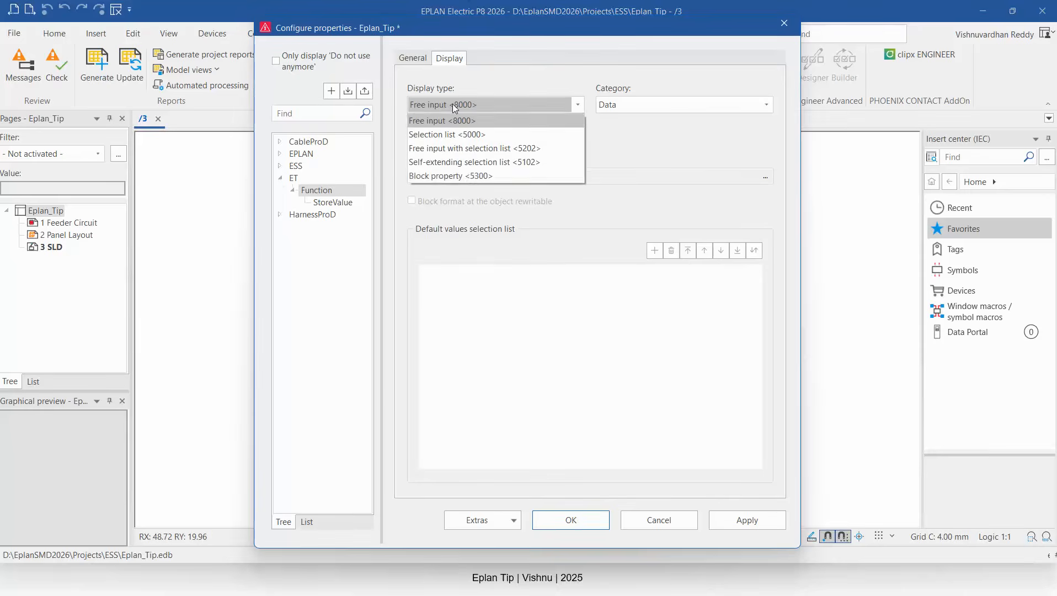
{"action": "left_click", "coordinate": [454, 177]}
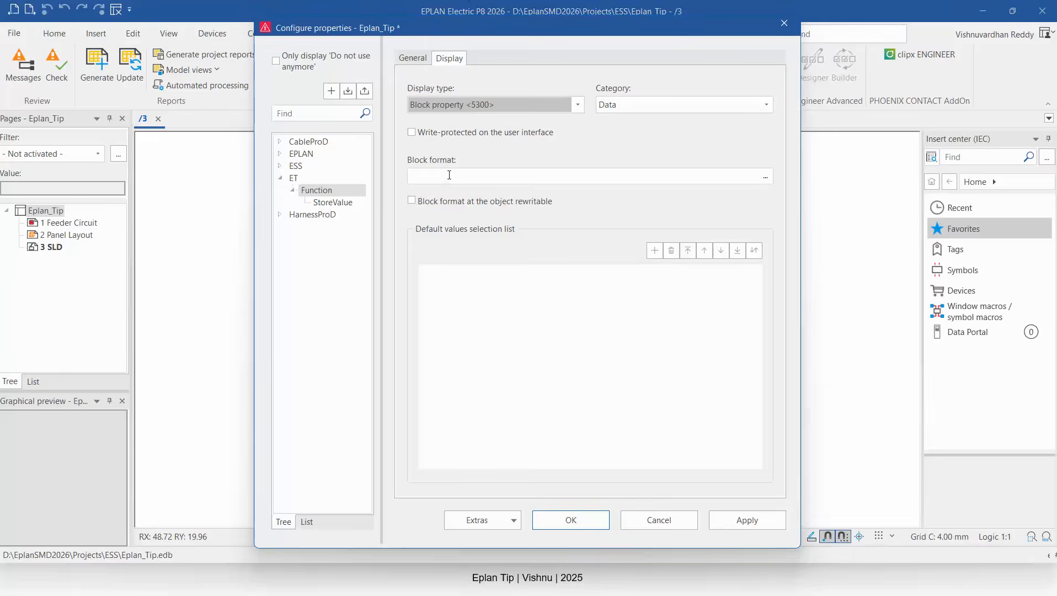
{"action": "key", "text": "alt+Tab"}
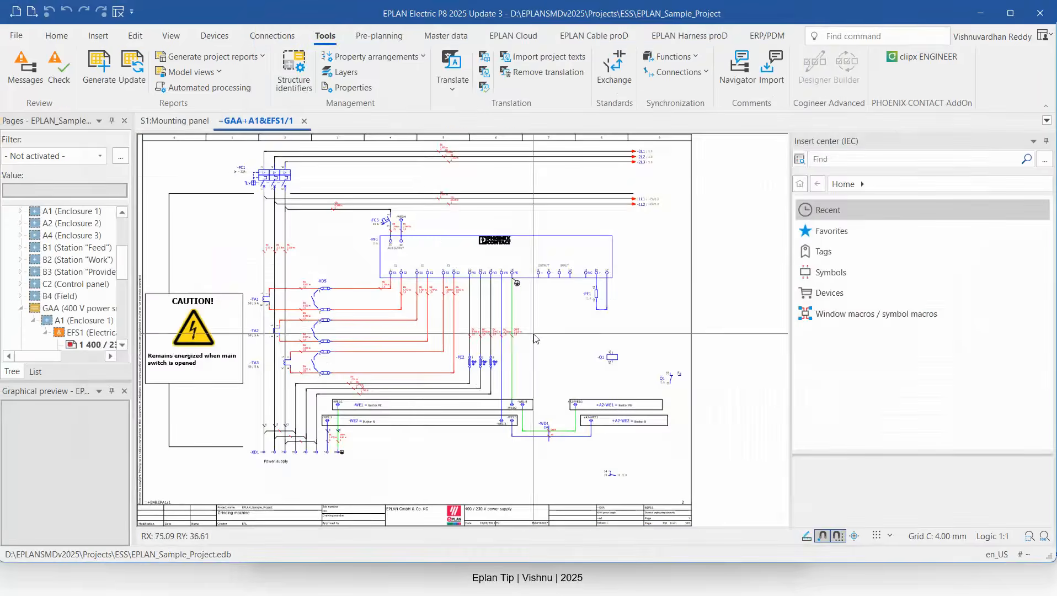
{"action": "key", "text": "alt+Tab"}
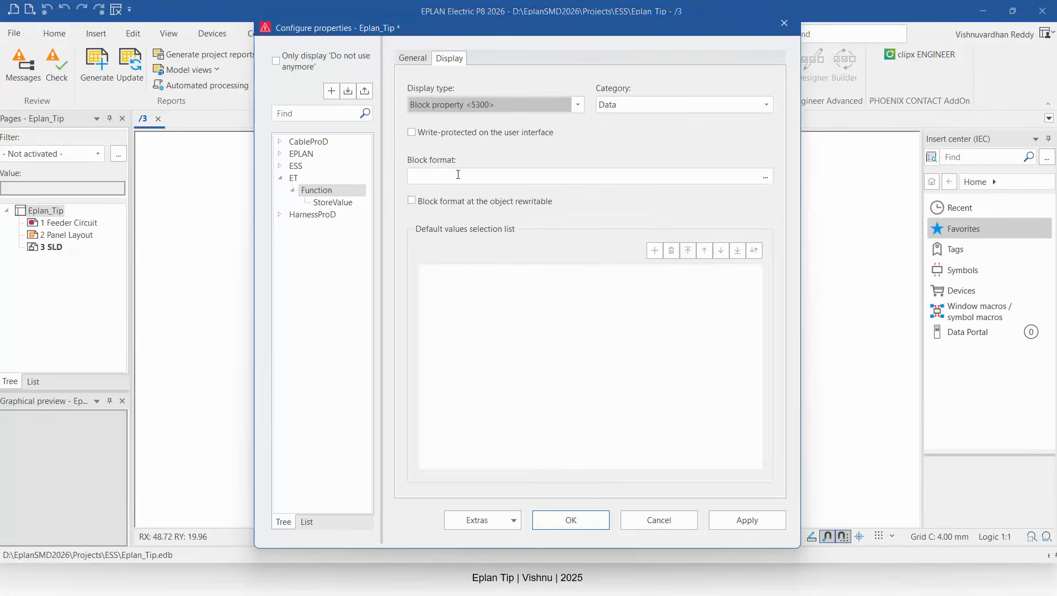
{"action": "key", "text": "ctrl+1"}
{"action": "left_click", "coordinate": [358, 124]}
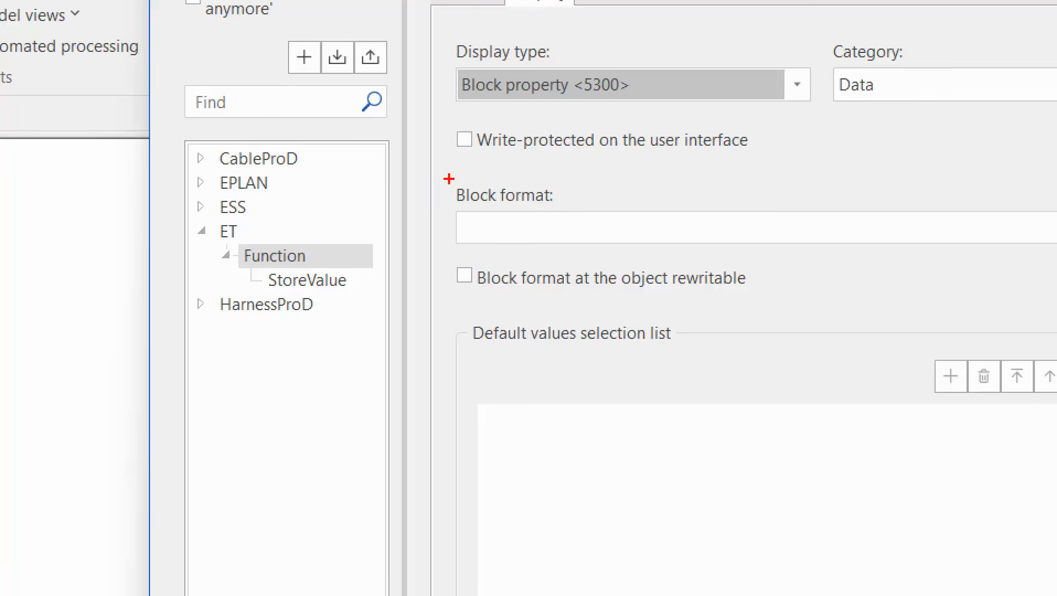
{"action": "left_click_drag", "start_coordinate": [449, 177], "coordinate": [654, 269], "text": "ctrl"}
{"action": "left_click_drag", "start_coordinate": [607, 232], "coordinate": [677, 387]}
{"action": "mouse_move", "coordinate": [580, 262]}
{"action": "left_mouse_down"}
{"action": "mouse_move", "coordinate": [586, 236]}
{"action": "mouse_move", "coordinate": [627, 243]}
{"action": "left_mouse_up"}
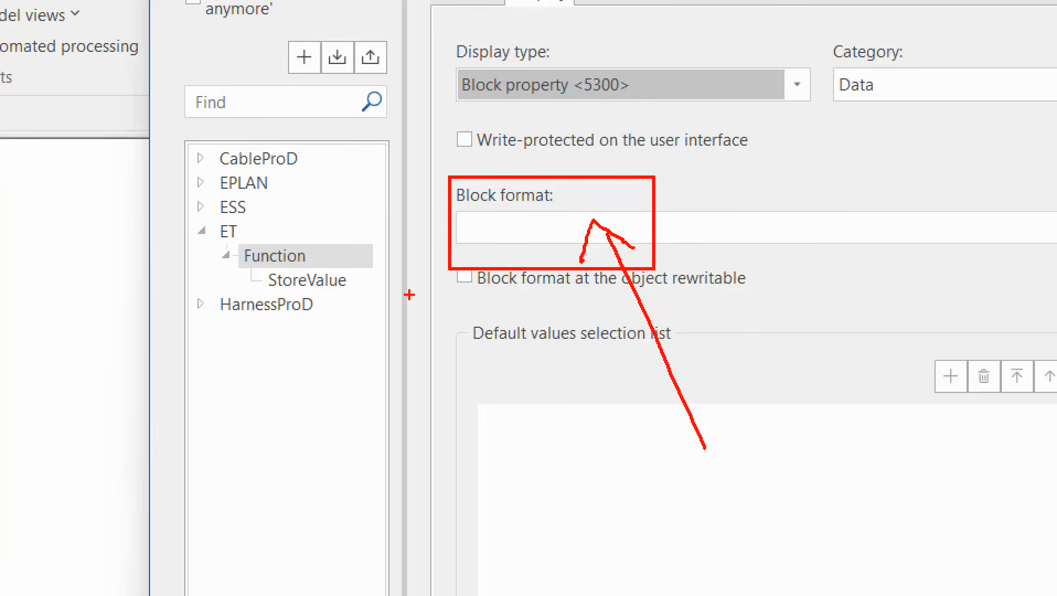
{"action": "mouse_move", "coordinate": [341, 228]}
{"action": "left_mouse_down"}
{"action": "mouse_move", "coordinate": [275, 227]}
{"action": "mouse_move", "coordinate": [198, 273]}
{"action": "mouse_move", "coordinate": [400, 263]}
{"action": "mouse_move", "coordinate": [291, 226]}
{"action": "left_mouse_up"}
{"action": "mouse_move", "coordinate": [340, 289]}
{"action": "left_mouse_down"}
{"action": "mouse_move", "coordinate": [374, 381]}
{"action": "mouse_move", "coordinate": [415, 384]}
{"action": "mouse_move", "coordinate": [411, 343]}
{"action": "left_mouse_up"}
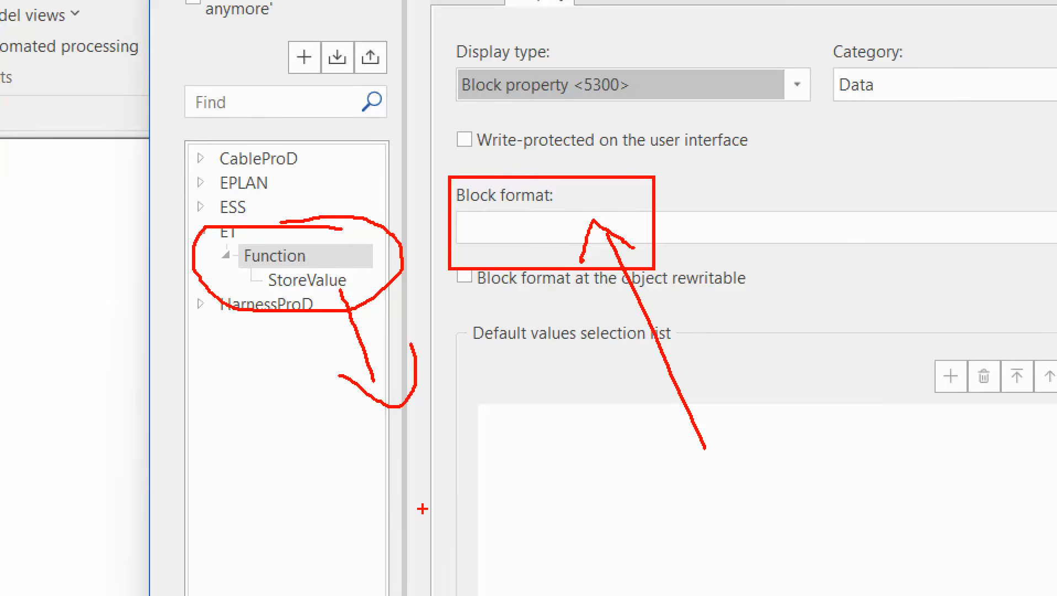
{"action": "type", "text": "tFormat "}
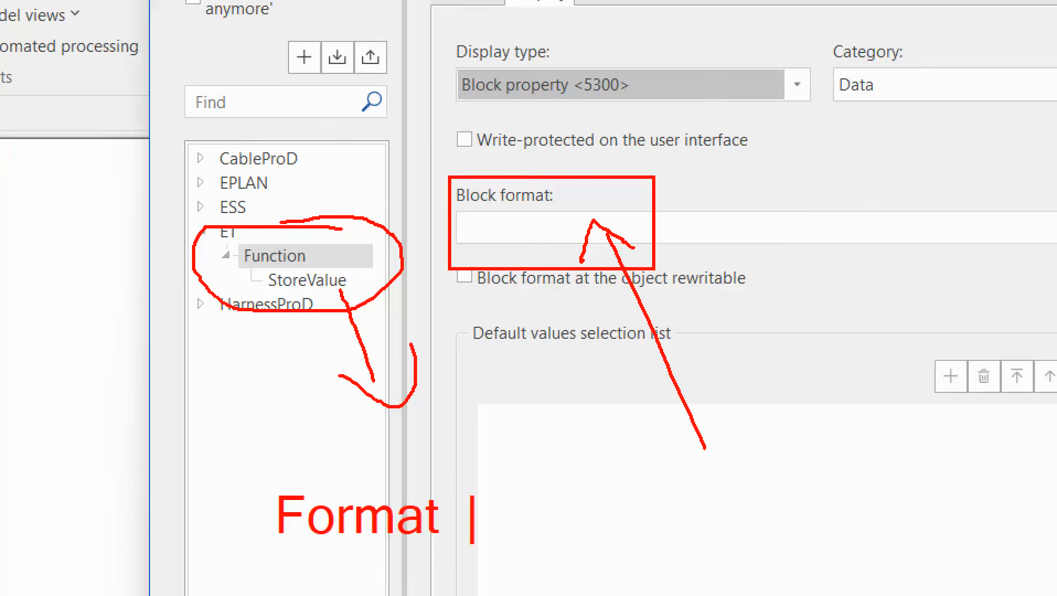
{"action": "type", "text": "  blk "}
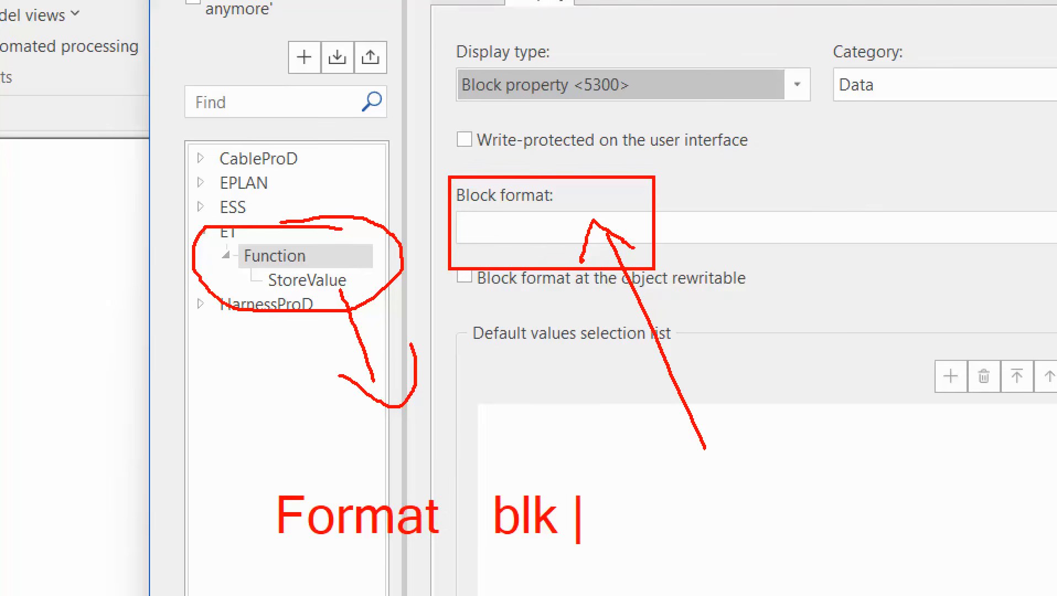
{"action": "type", "text": "Proepty"}
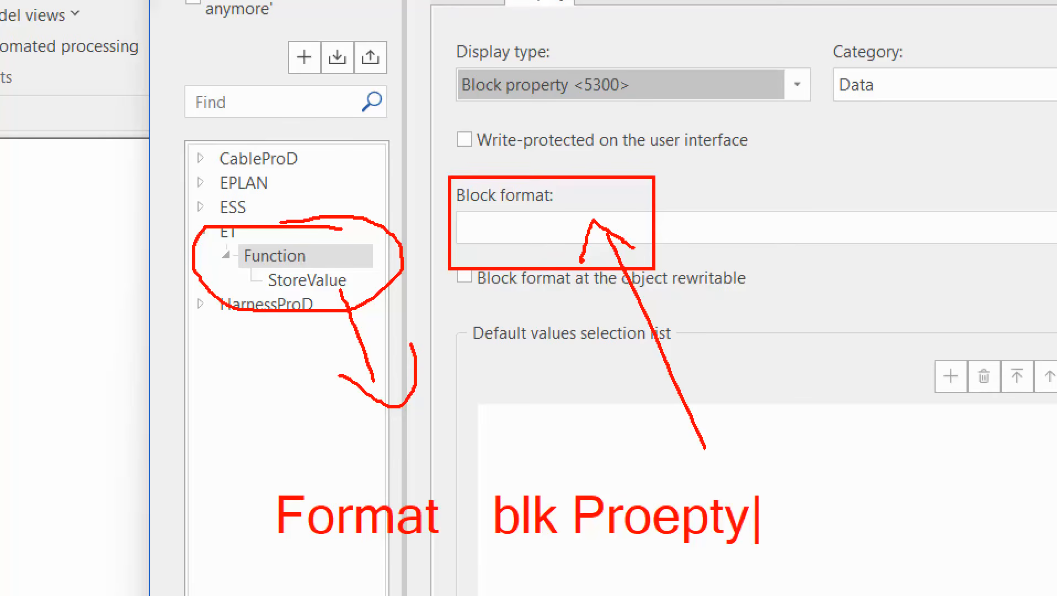
{"action": "key", "text": "BackSpace"}
{"action": "key", "text": "BackSpace"}
{"action": "key", "text": "BackSpace"}
{"action": "key", "text": "BackSpace"}
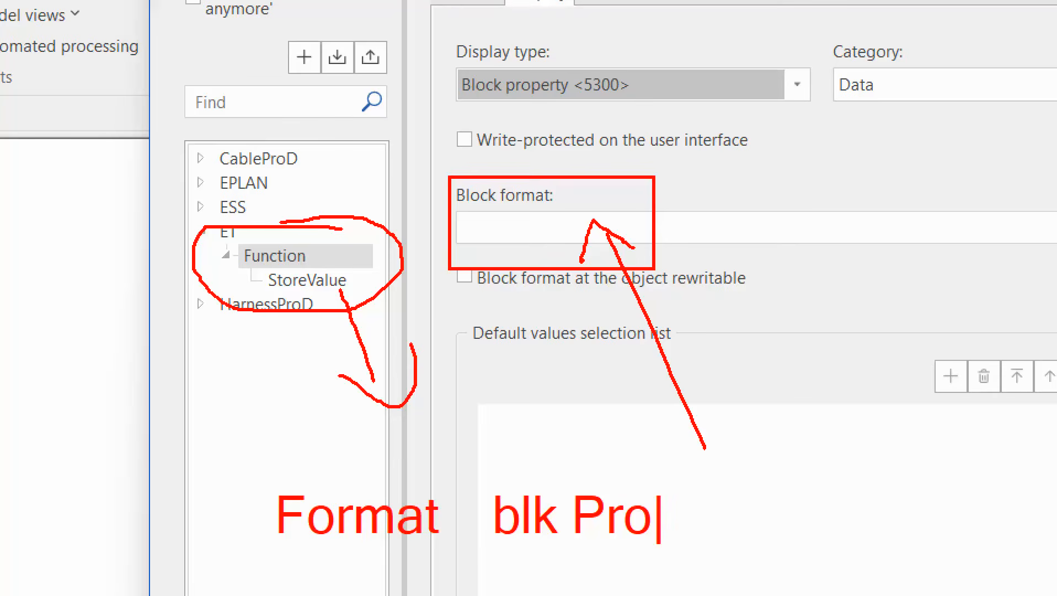
{"action": "type", "text": "perty"}
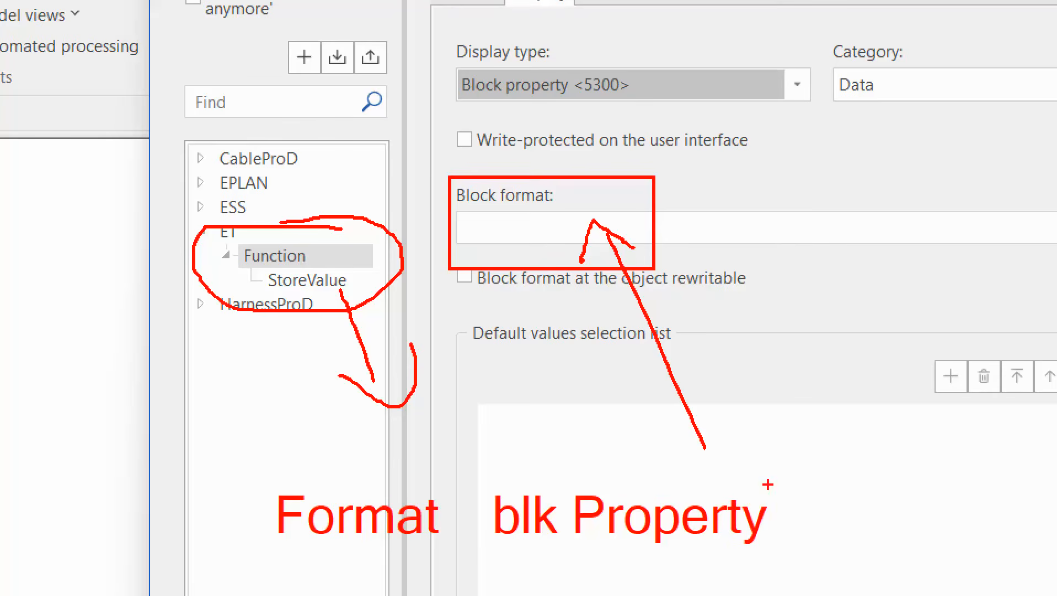
{"action": "left_click_drag", "start_coordinate": [352, 483], "coordinate": [323, 435]}
{"action": "mouse_move", "coordinate": [283, 494]}
{"action": "left_mouse_down"}
{"action": "mouse_move", "coordinate": [363, 487]}
{"action": "mouse_move", "coordinate": [371, 449]}
{"action": "left_mouse_up"}
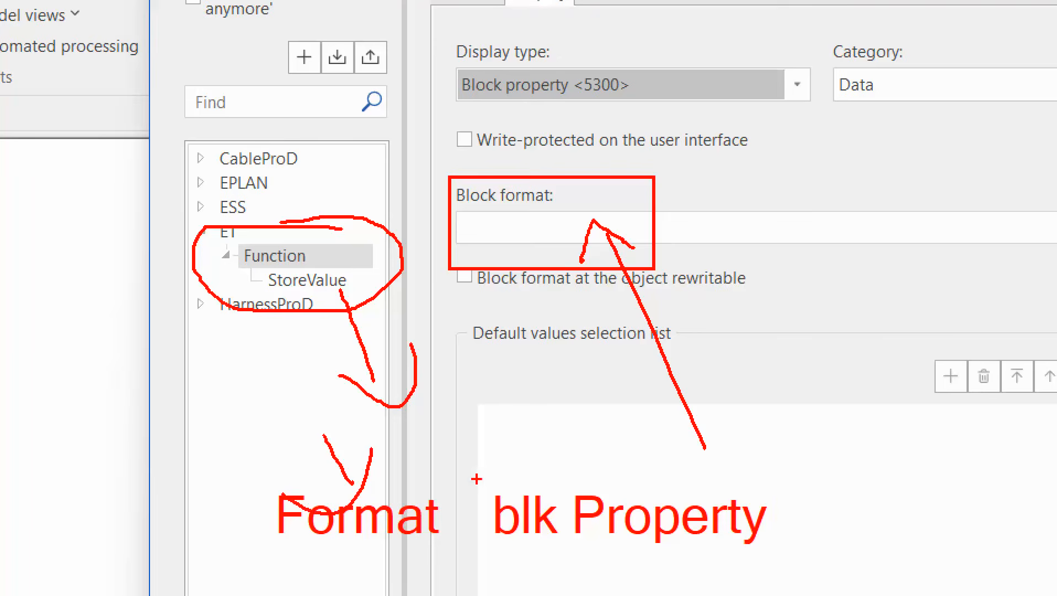
{"action": "key", "text": "b"}
{"action": "mouse_move", "coordinate": [540, 433]}
{"action": "left_mouse_down"}
{"action": "mouse_move", "coordinate": [577, 475]}
{"action": "mouse_move", "coordinate": [595, 434]}
{"action": "left_mouse_up"}
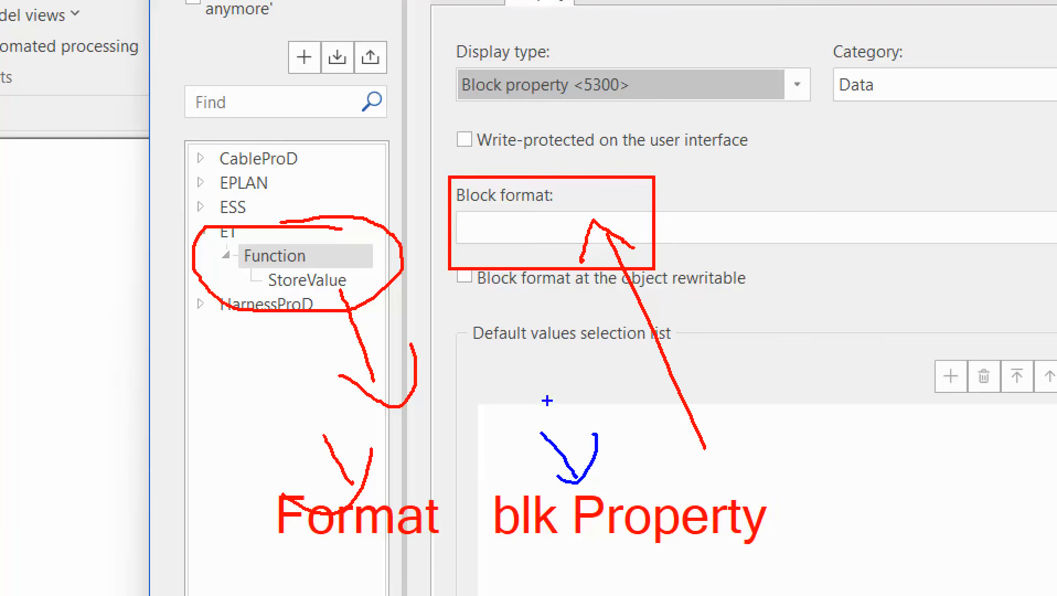
{"action": "key", "text": "Escape"}
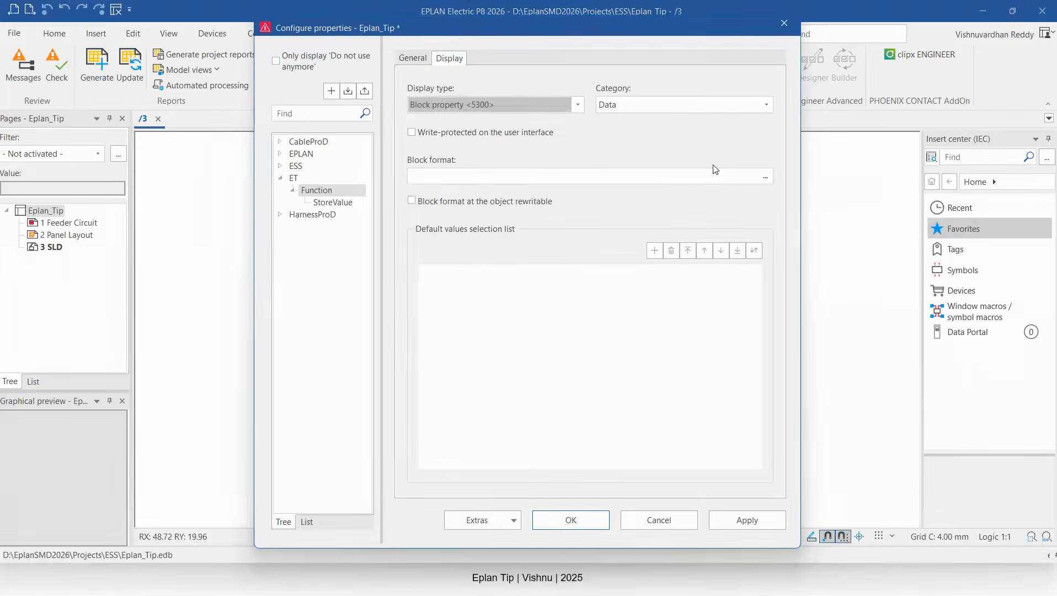
Open the block format editor and add a Calculation element from the available format elements.
{"action": "left_click", "coordinate": [765, 175]}
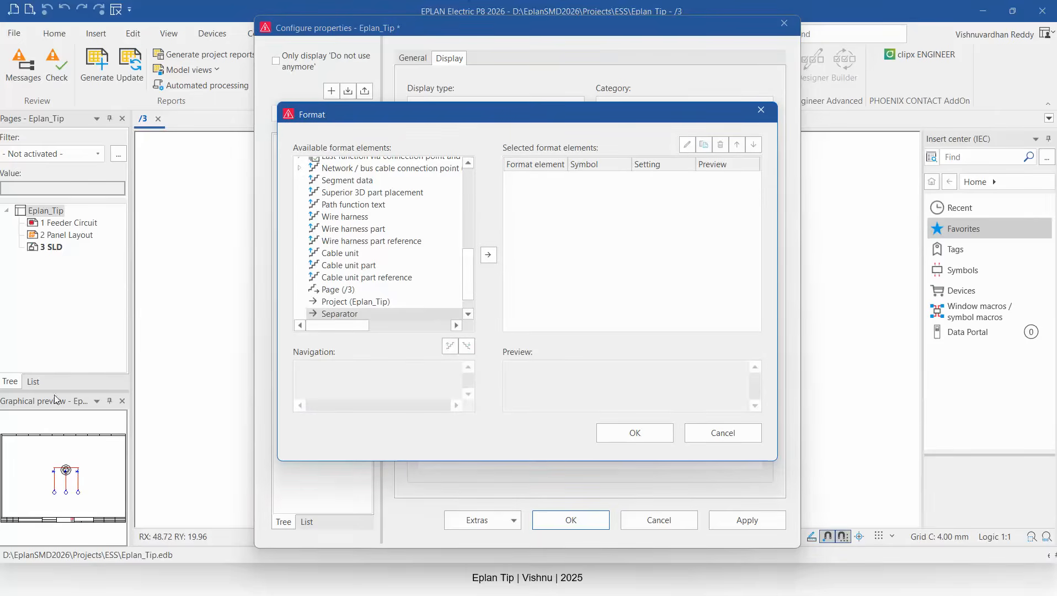
{"action": "key", "text": "ctrl+1"}
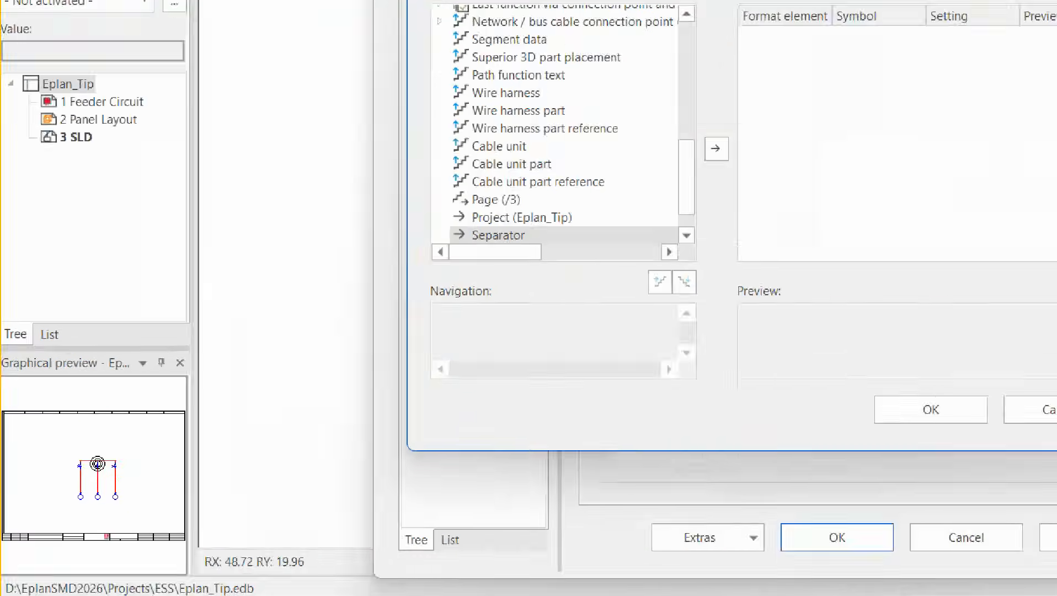
{"action": "left_click", "coordinate": [158, 472]}
{"action": "mouse_move", "coordinate": [153, 473]}
{"action": "left_mouse_down"}
{"action": "mouse_move", "coordinate": [104, 485]}
{"action": "mouse_move", "coordinate": [154, 439]}
{"action": "mouse_move", "coordinate": [110, 482]}
{"action": "left_mouse_up"}
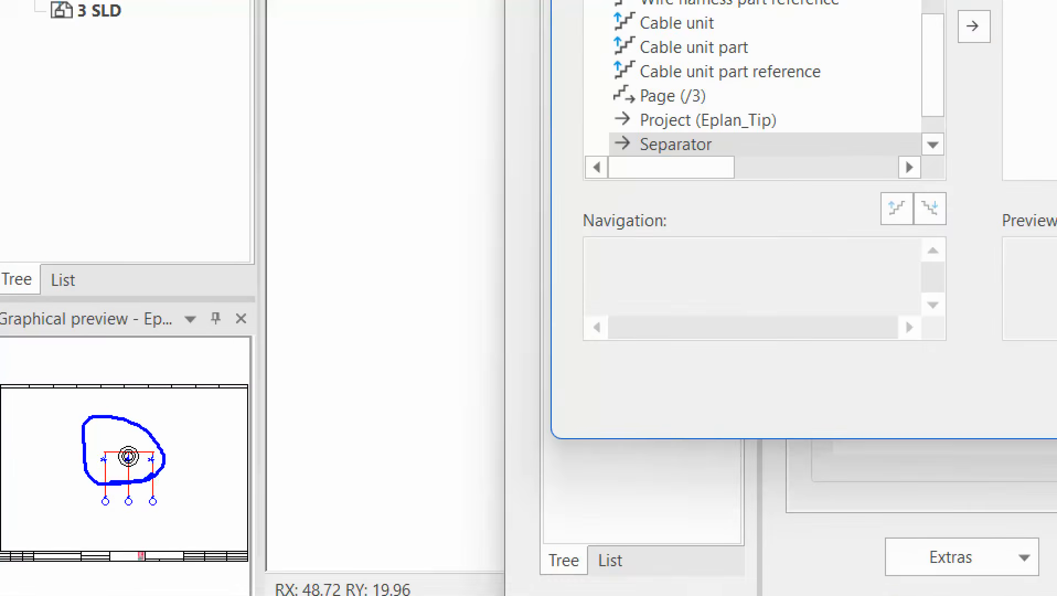
{"action": "key", "text": "Escape"}
{"action": "scroll", "coordinate": [371, 189], "scroll_direction": "up", "scroll_amount": 10}
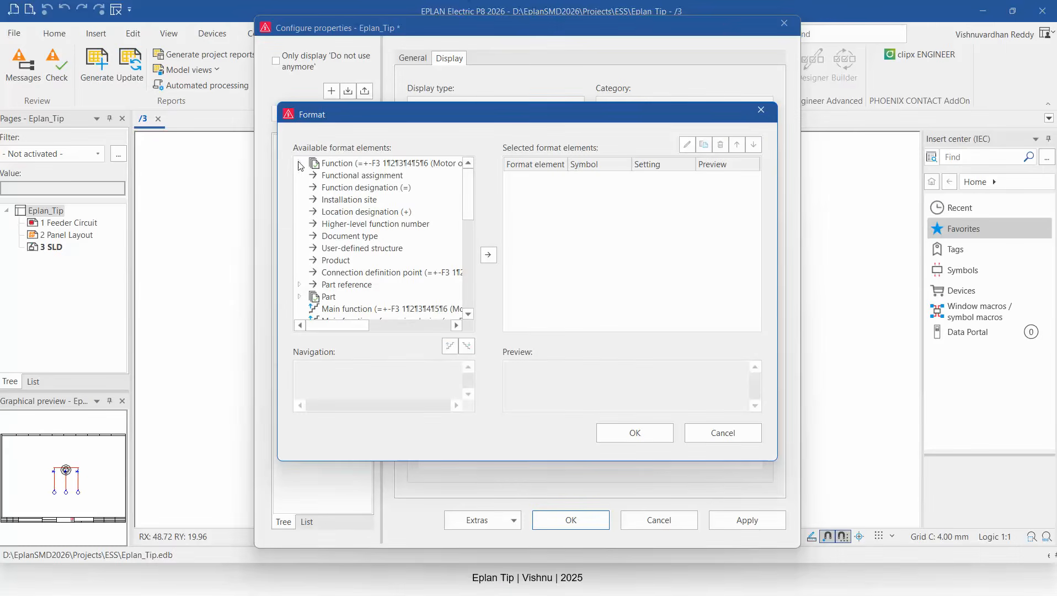
{"action": "left_click", "coordinate": [299, 164]}
{"action": "left_click", "coordinate": [299, 164]}
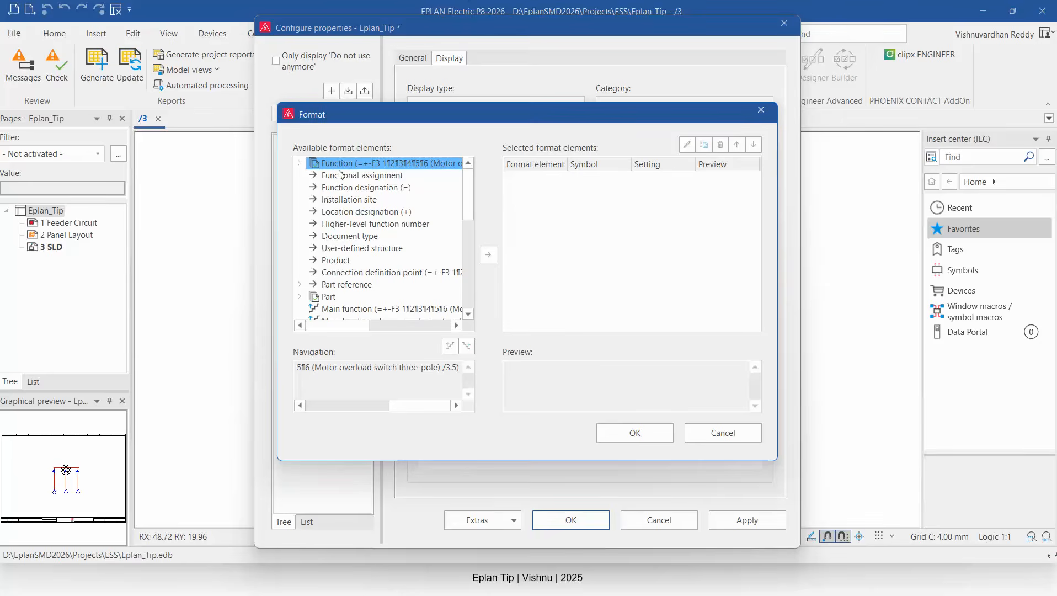
{"action": "scroll", "coordinate": [342, 210], "scroll_direction": "down", "scroll_amount": 7}
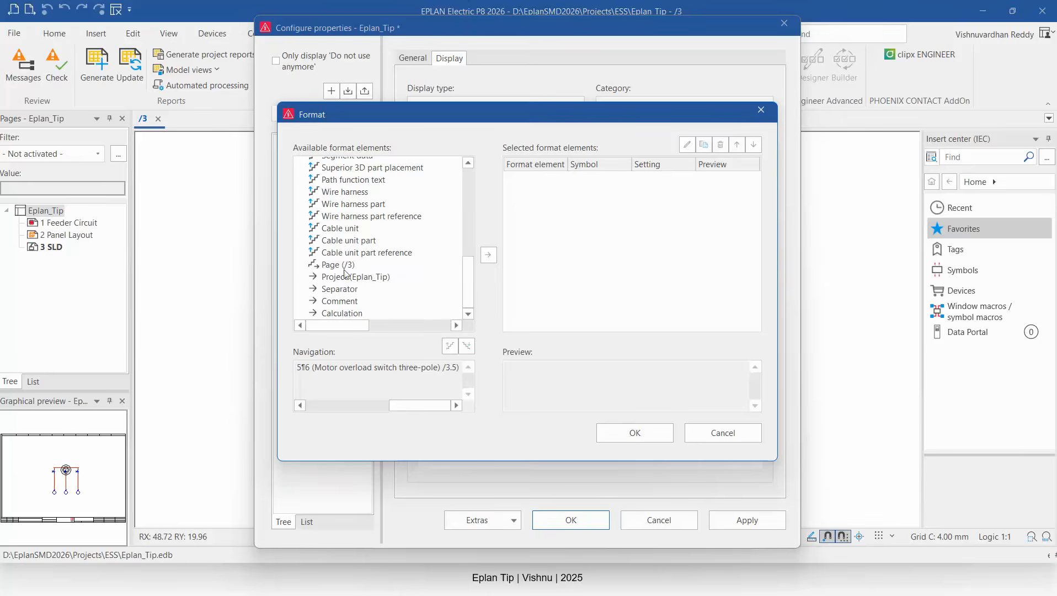
{"action": "left_click", "coordinate": [343, 314]}
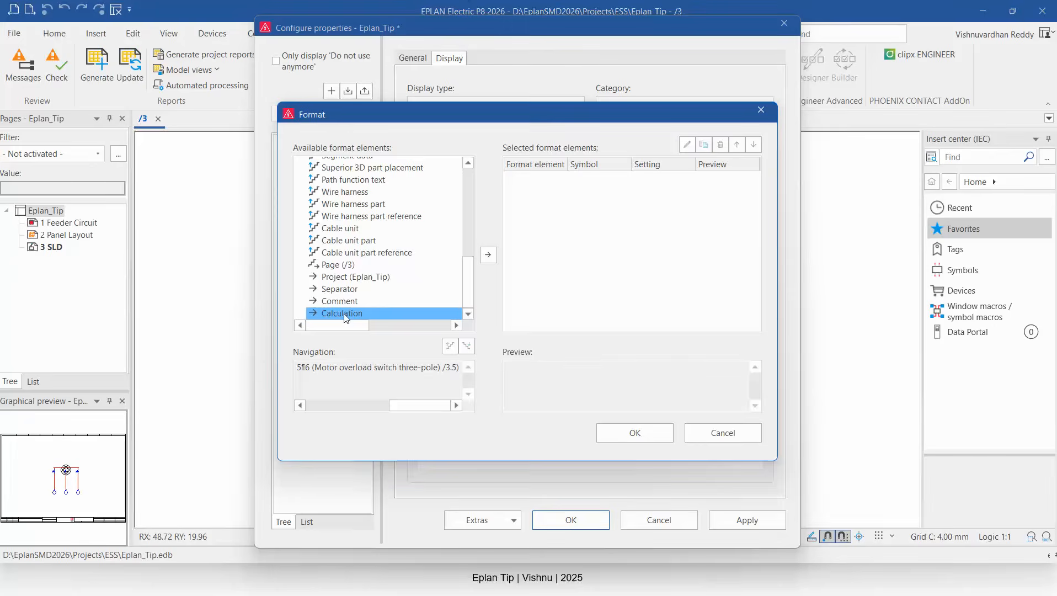
{"action": "double_click", "coordinate": [344, 312]}
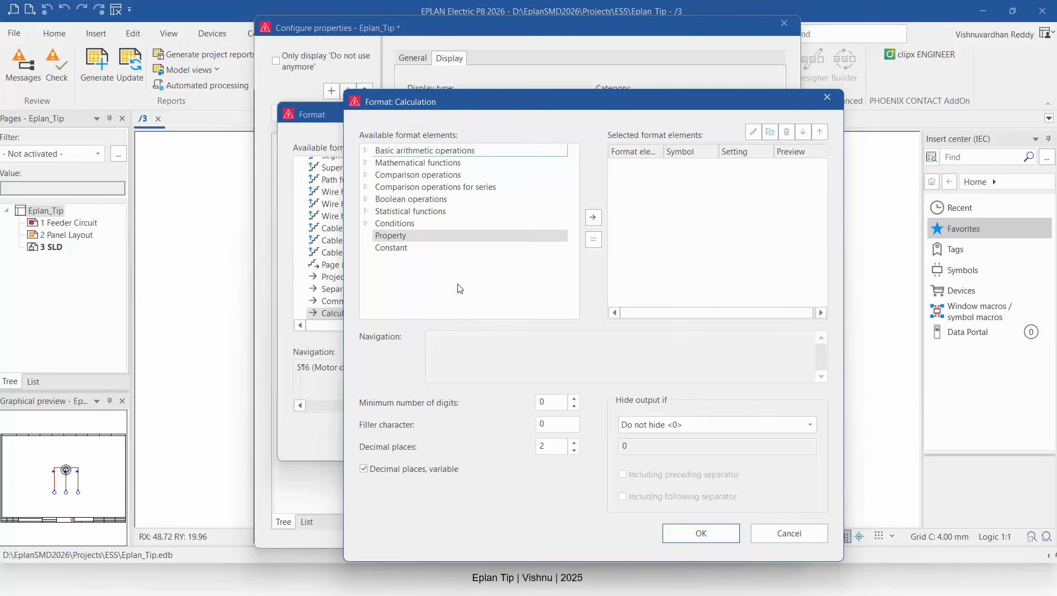
Insert the motor overload switch function's Technical characteristics property into the calculation, searching for Tech.
{"action": "double_click", "coordinate": [391, 236]}
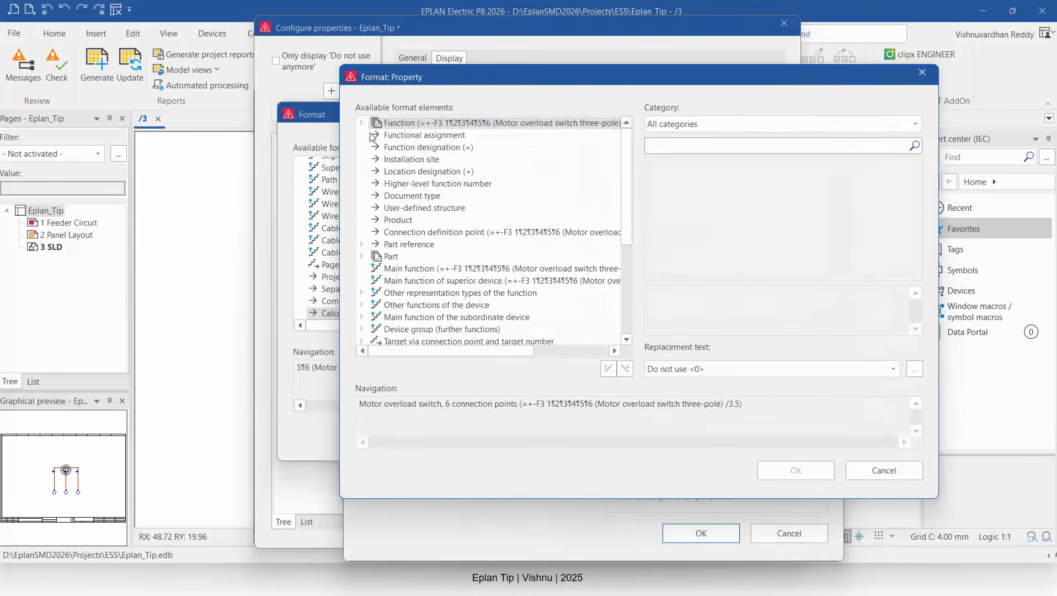
{"action": "left_click", "coordinate": [364, 122]}
{"action": "left_click", "coordinate": [425, 147]}
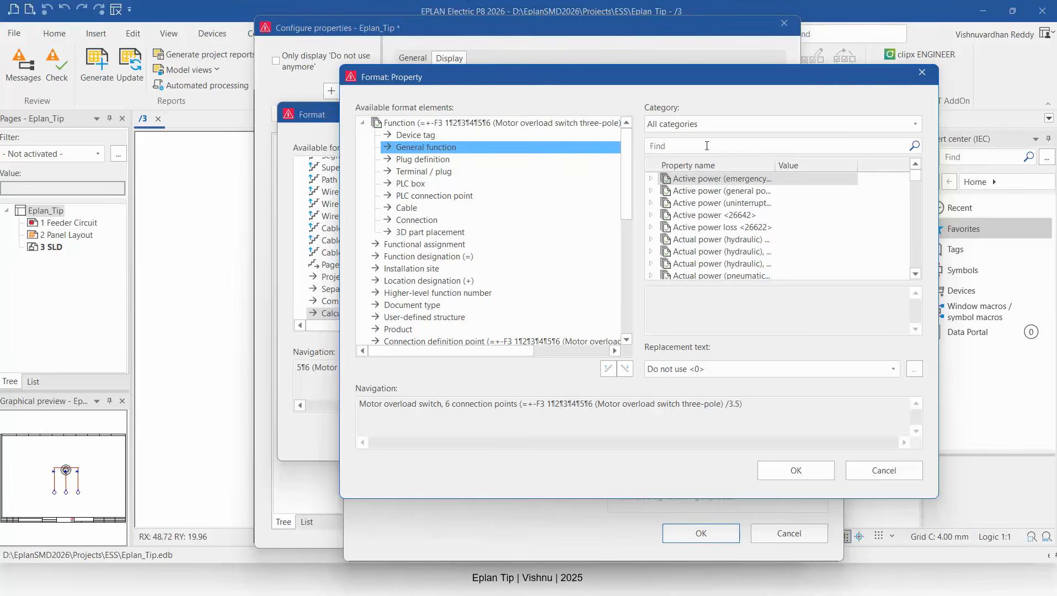
{"action": "left_click", "coordinate": [707, 145]}
{"action": "type", "text": "T"}
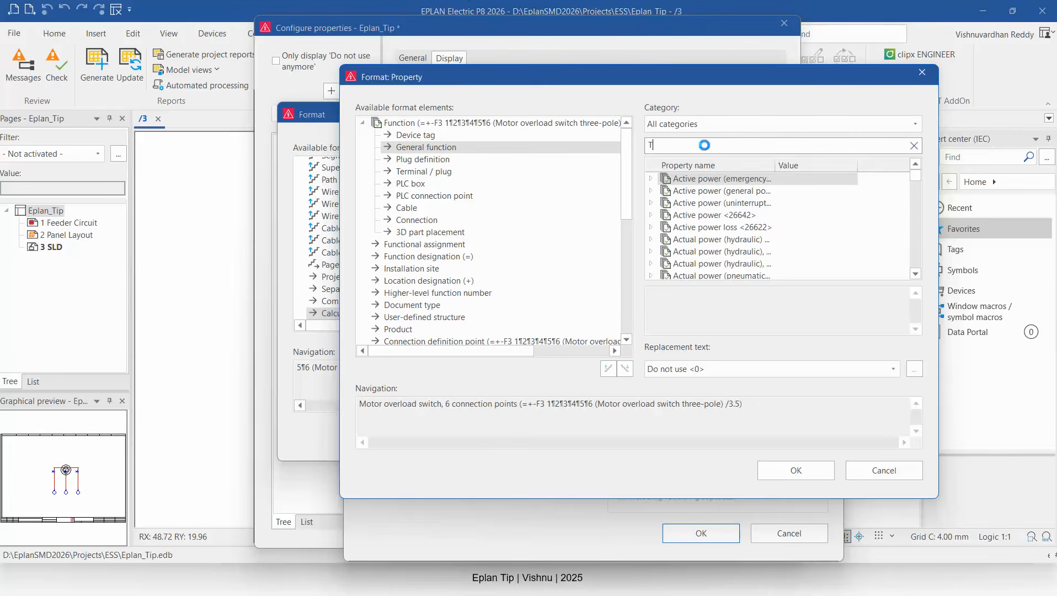
{"action": "type", "text": "ech"}
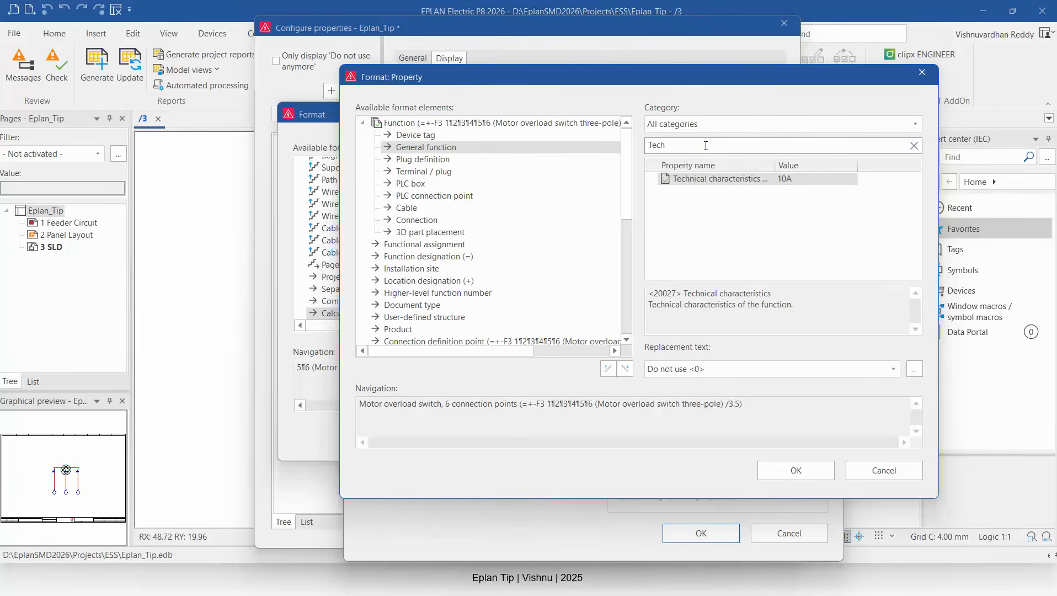
{"action": "left_click", "coordinate": [757, 181]}
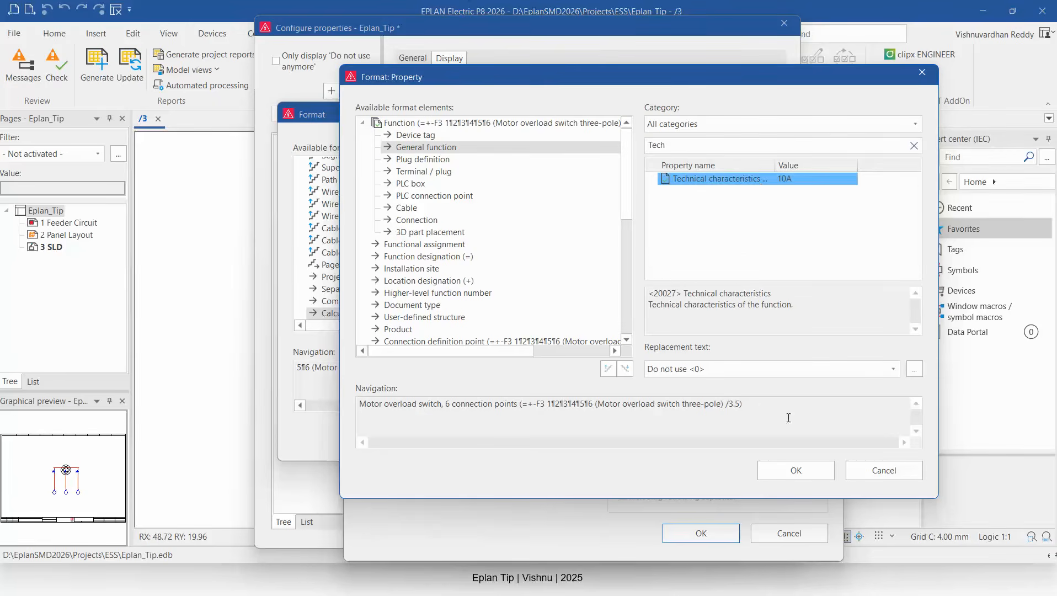
{"action": "left_click", "coordinate": [796, 466]}
Append a + basic arithmetic operator after the Technical characteristics property in the calculation.
{"action": "left_click", "coordinate": [675, 167]}
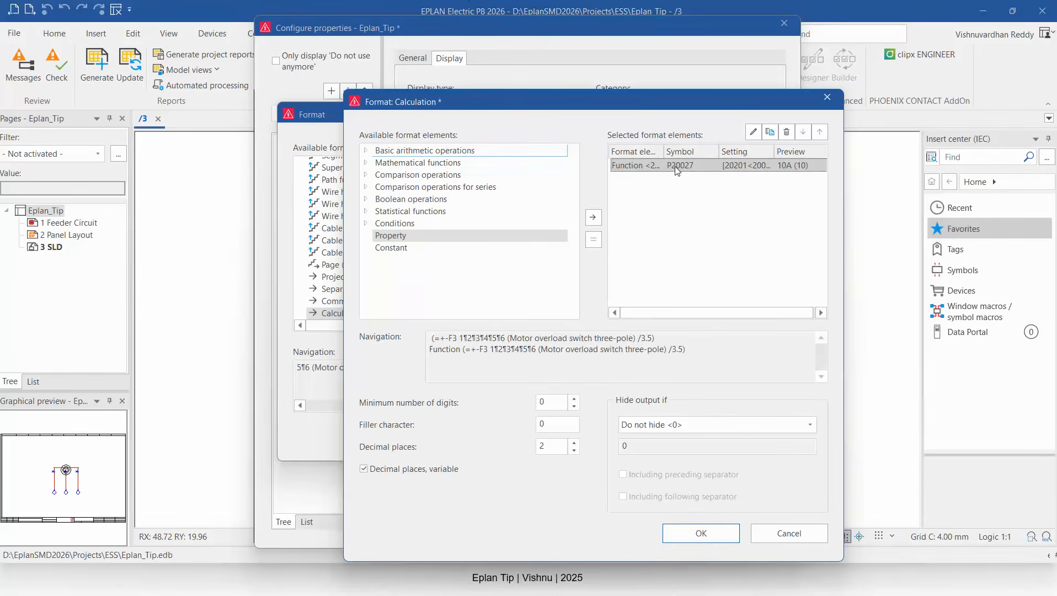
{"action": "double_click", "coordinate": [386, 154]}
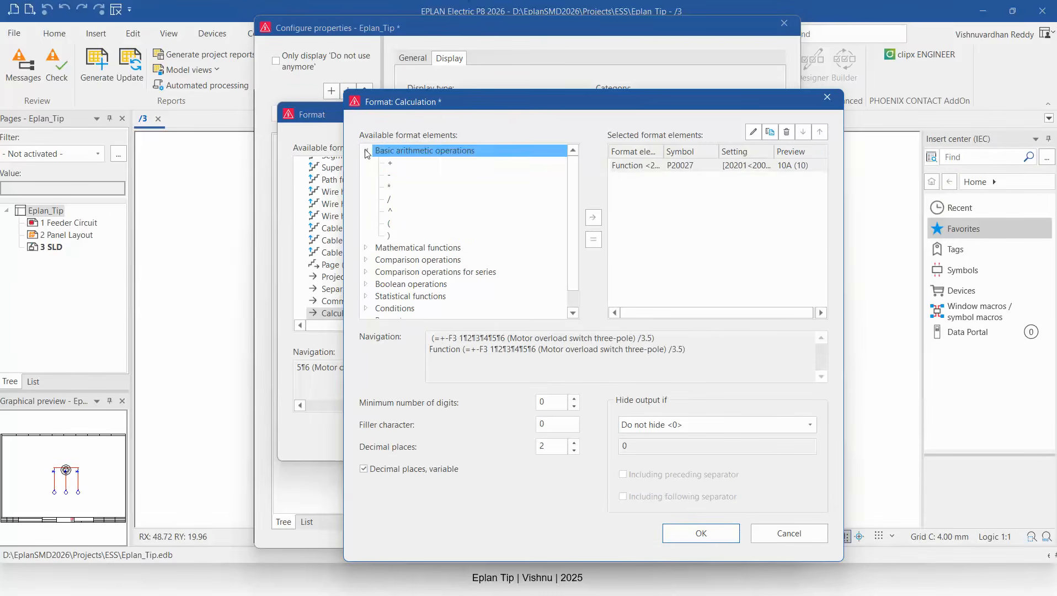
{"action": "left_click", "coordinate": [390, 164]}
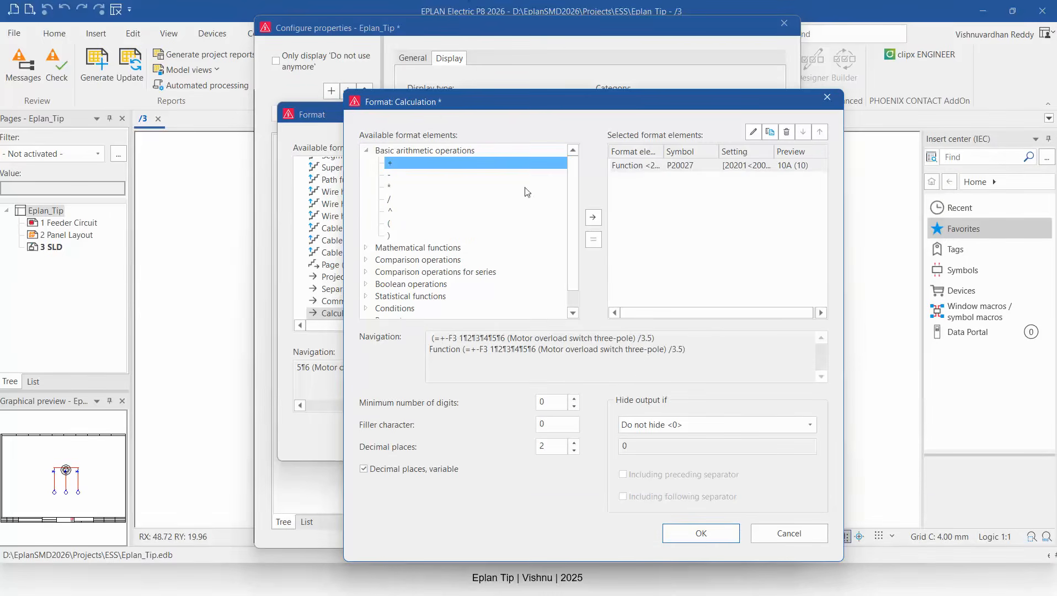
{"action": "left_click", "coordinate": [586, 219]}
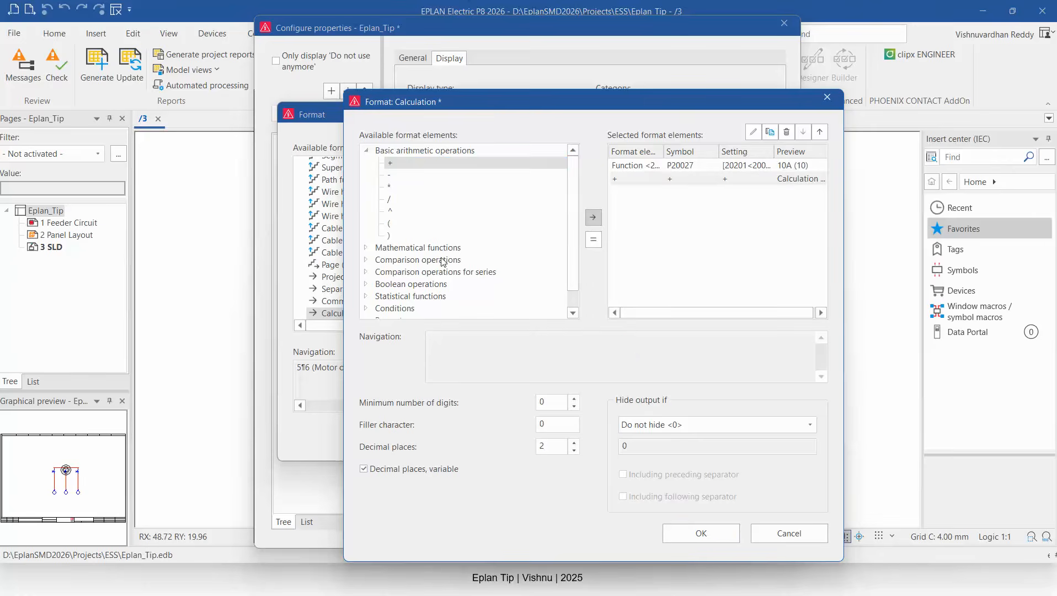
Insert the Technical characteristics property of the -F4 function, reached via connection point 1, target 2, into the calculation.
{"action": "scroll", "coordinate": [436, 268], "scroll_direction": "down", "scroll_amount": 1}
{"action": "double_click", "coordinate": [399, 304]}
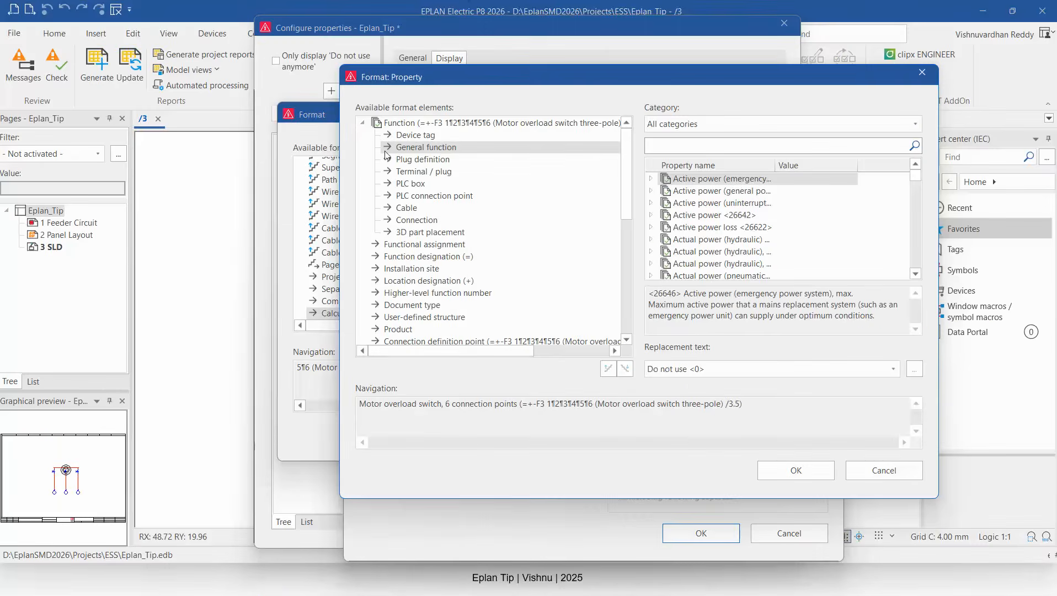
{"action": "scroll", "coordinate": [462, 297], "scroll_direction": "down", "scroll_amount": 8}
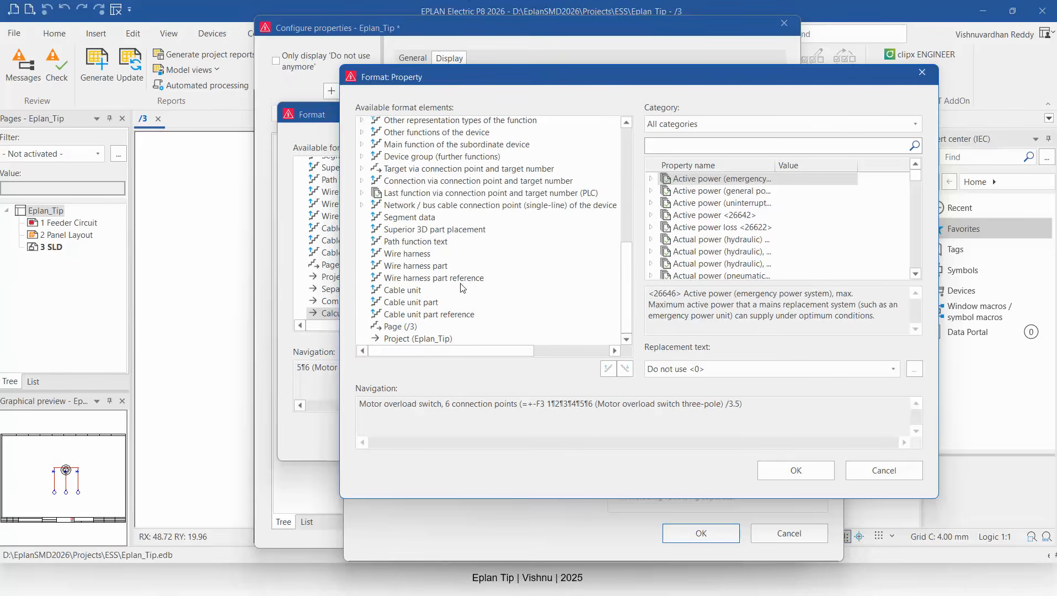
{"action": "left_click", "coordinate": [361, 168]}
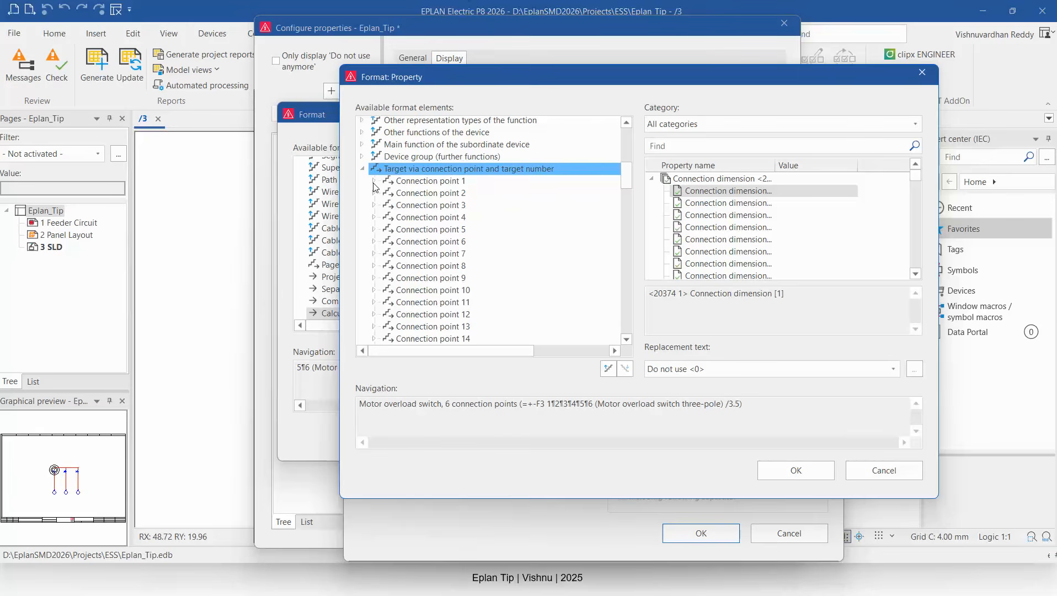
{"action": "left_click", "coordinate": [374, 181]}
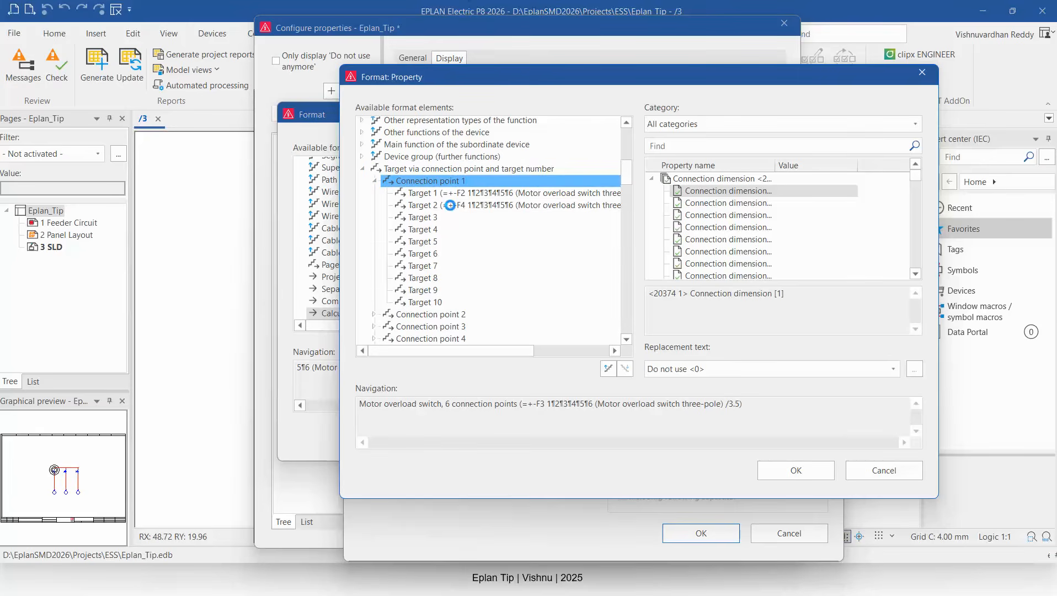
{"action": "left_click", "coordinate": [450, 205]}
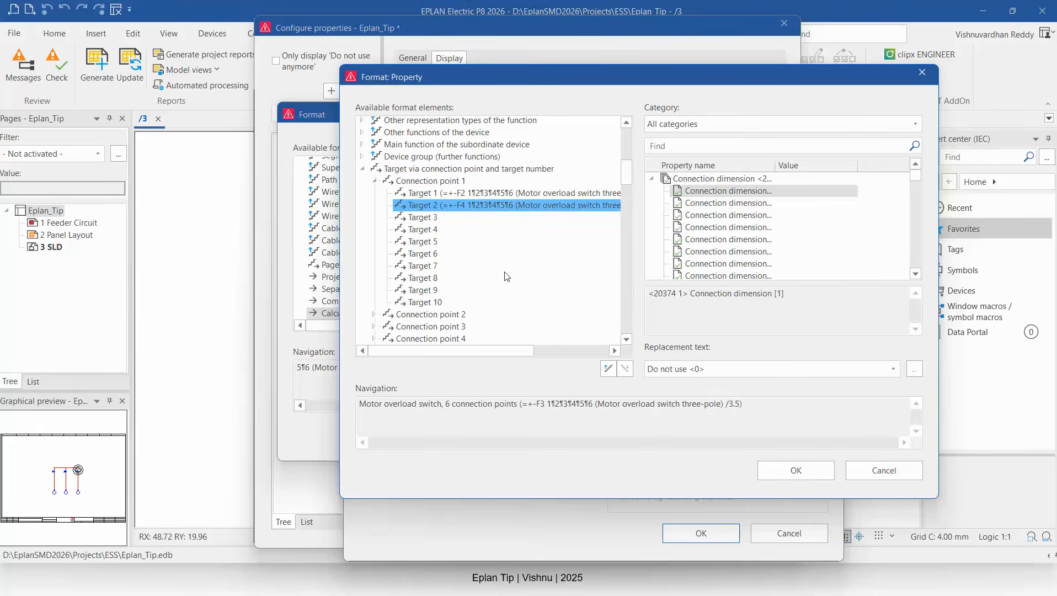
{"action": "left_click", "coordinate": [607, 369]}
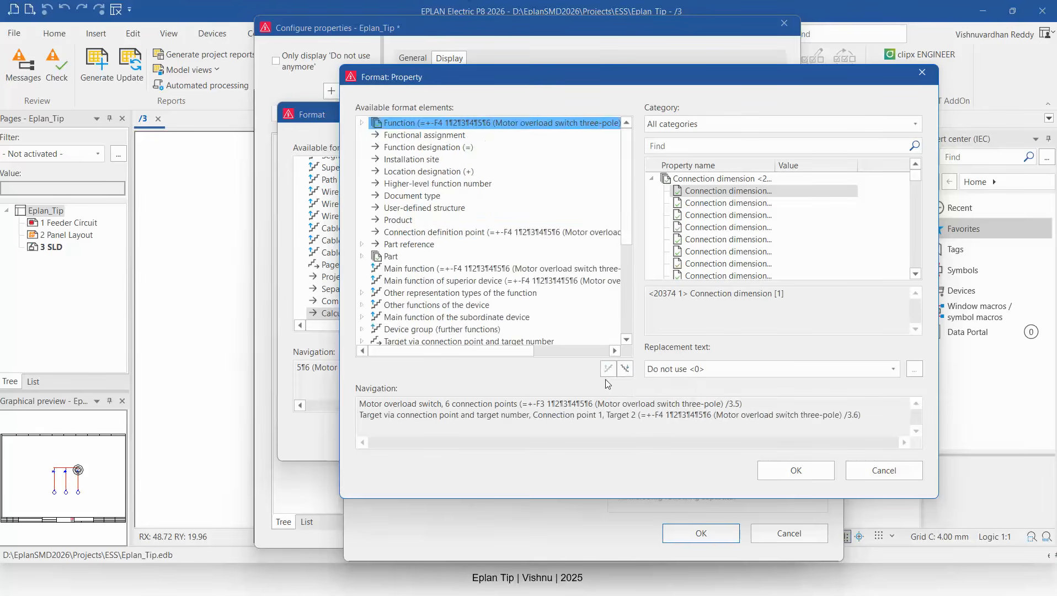
{"action": "left_click", "coordinate": [361, 122]}
{"action": "left_click", "coordinate": [422, 147]}
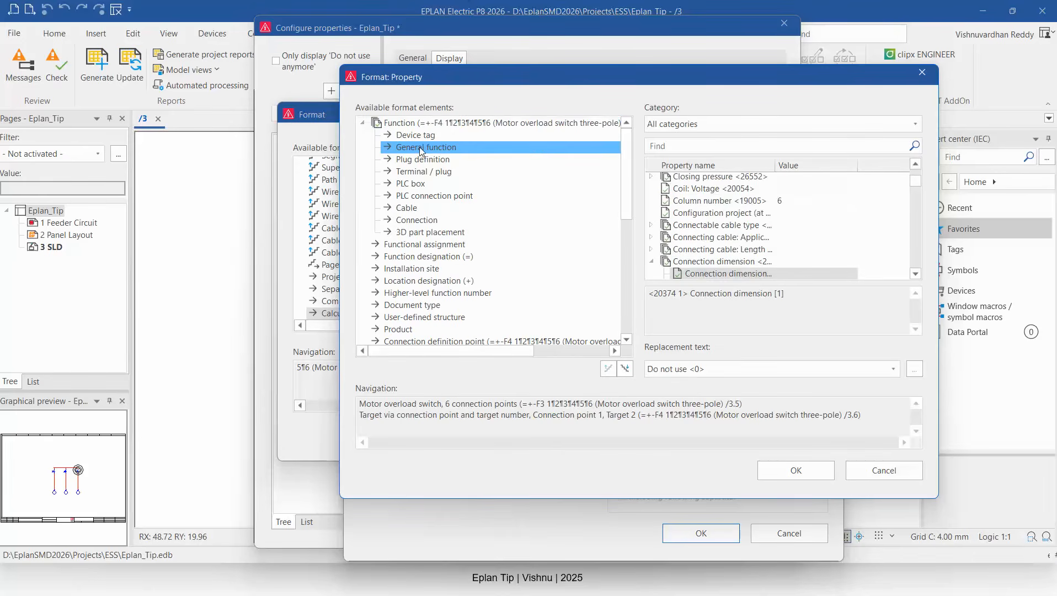
{"action": "left_click", "coordinate": [703, 145]}
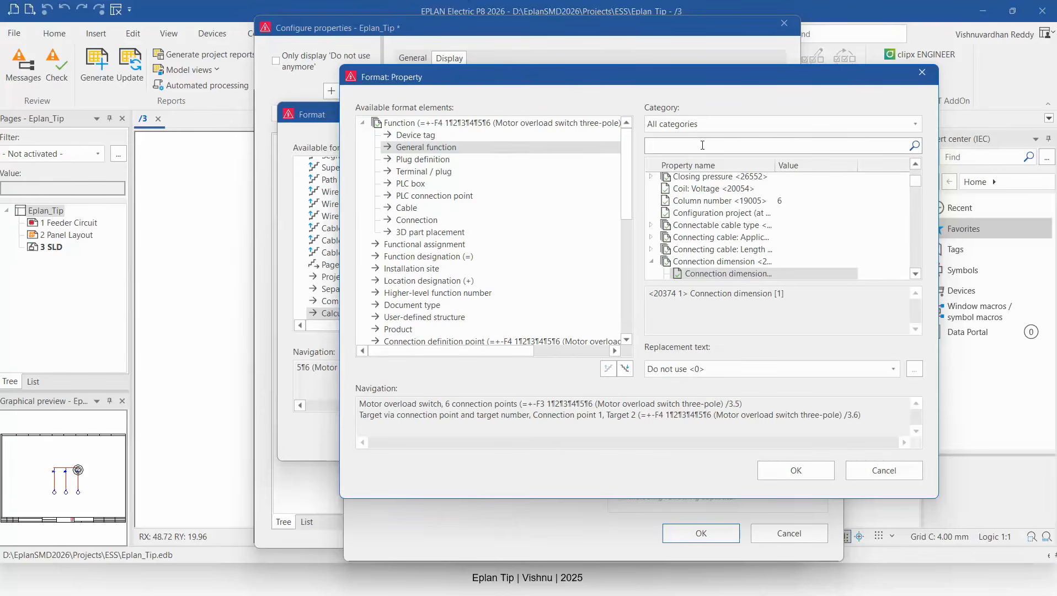
{"action": "type", "text": "Tech"}
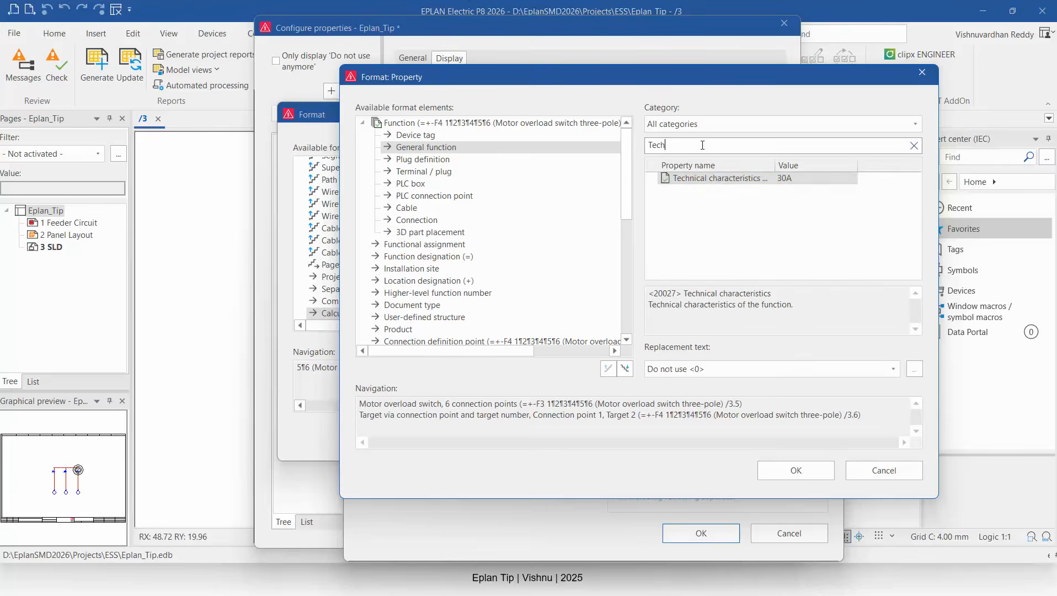
{"action": "left_click", "coordinate": [711, 179]}
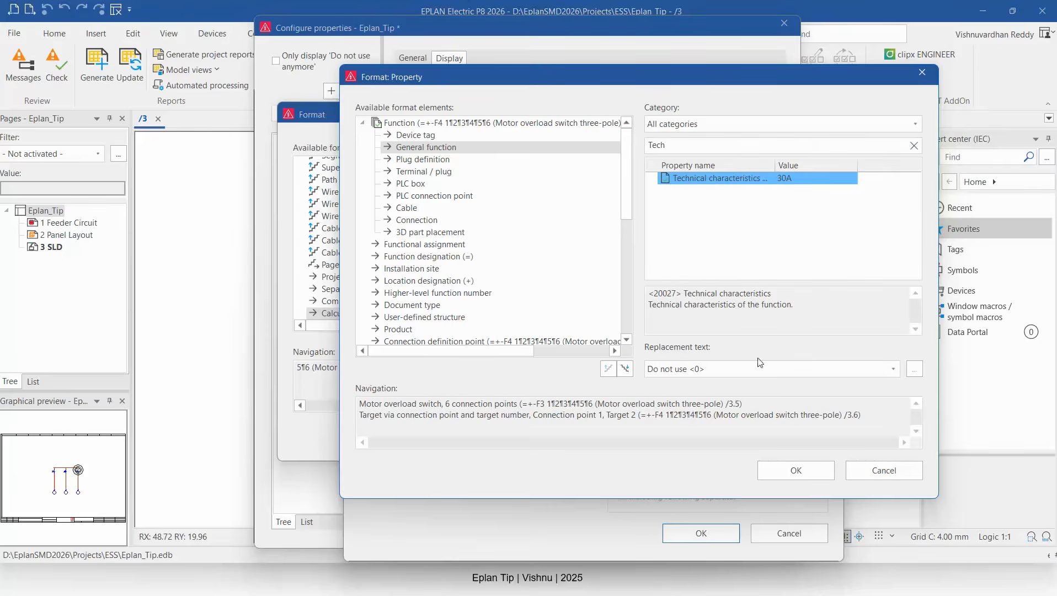
{"action": "left_click", "coordinate": [788, 470]}
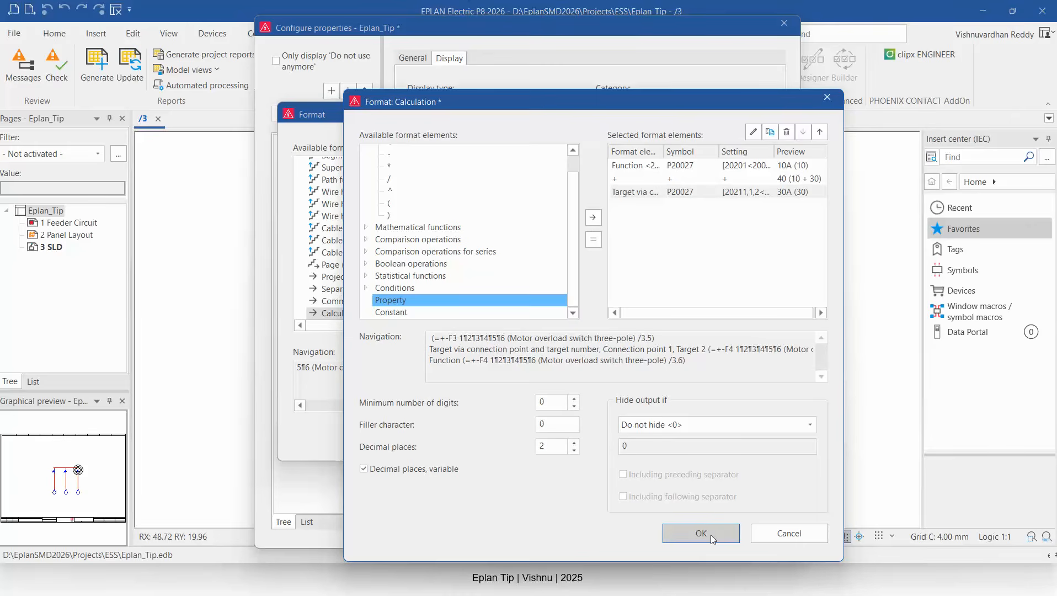
Enclose the calculation in opening and closing parentheses and confirm the calculation format.
{"action": "left_click", "coordinate": [389, 204]}
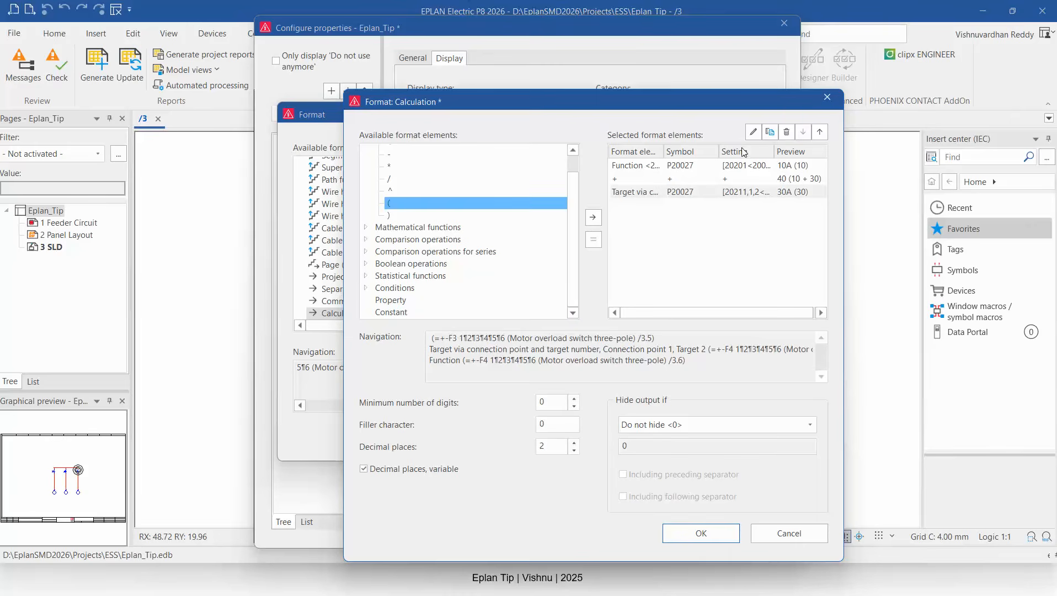
{"action": "left_click", "coordinate": [770, 165]}
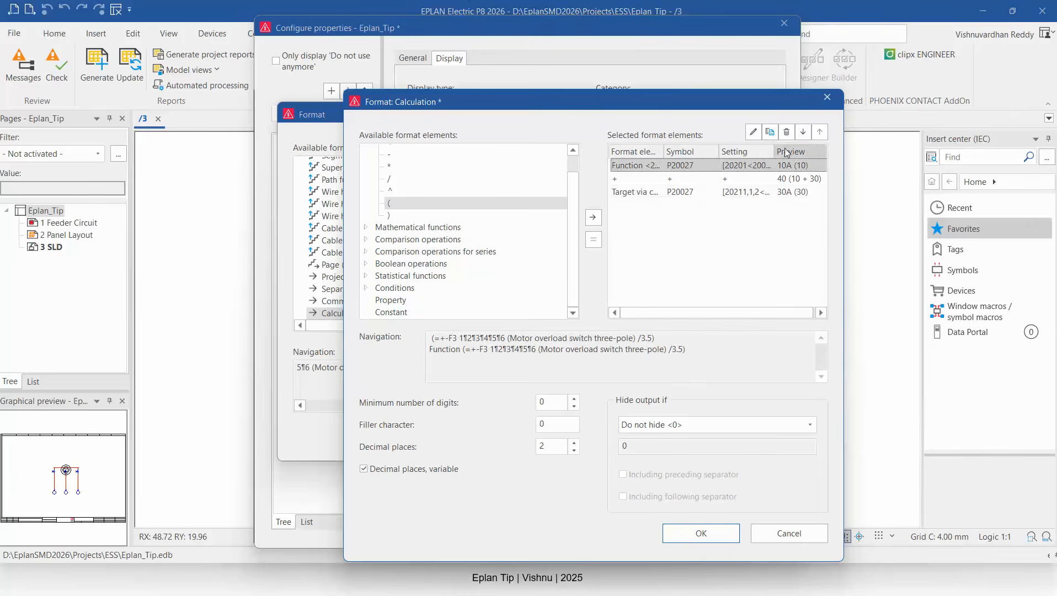
{"action": "left_click", "coordinate": [593, 216]}
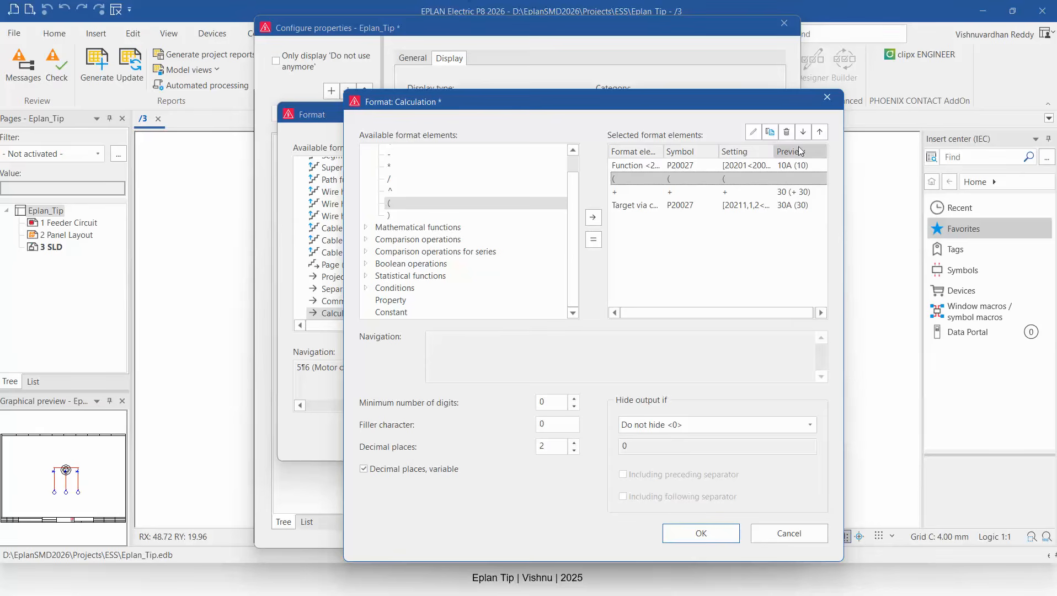
{"action": "left_click", "coordinate": [820, 131]}
{"action": "left_click", "coordinate": [636, 205]}
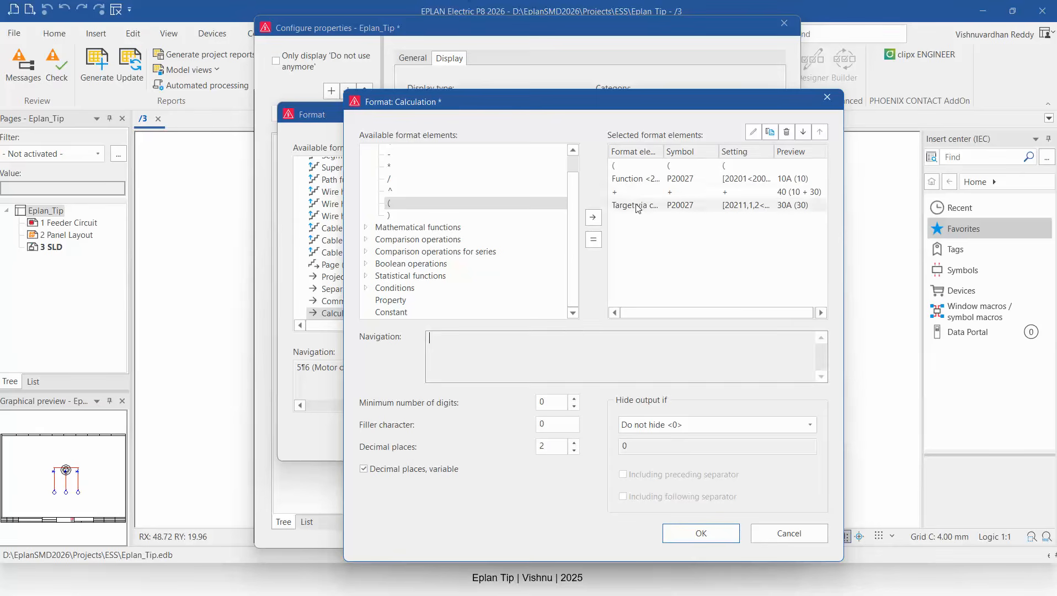
{"action": "left_click", "coordinate": [388, 215]}
{"action": "left_click", "coordinate": [587, 216]}
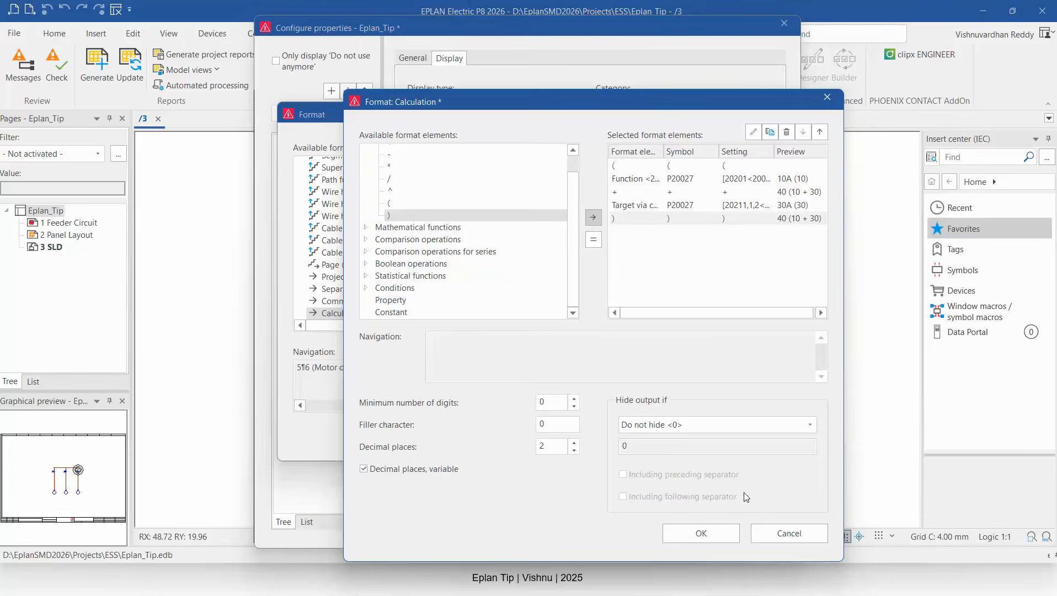
{"action": "left_click", "coordinate": [701, 531]}
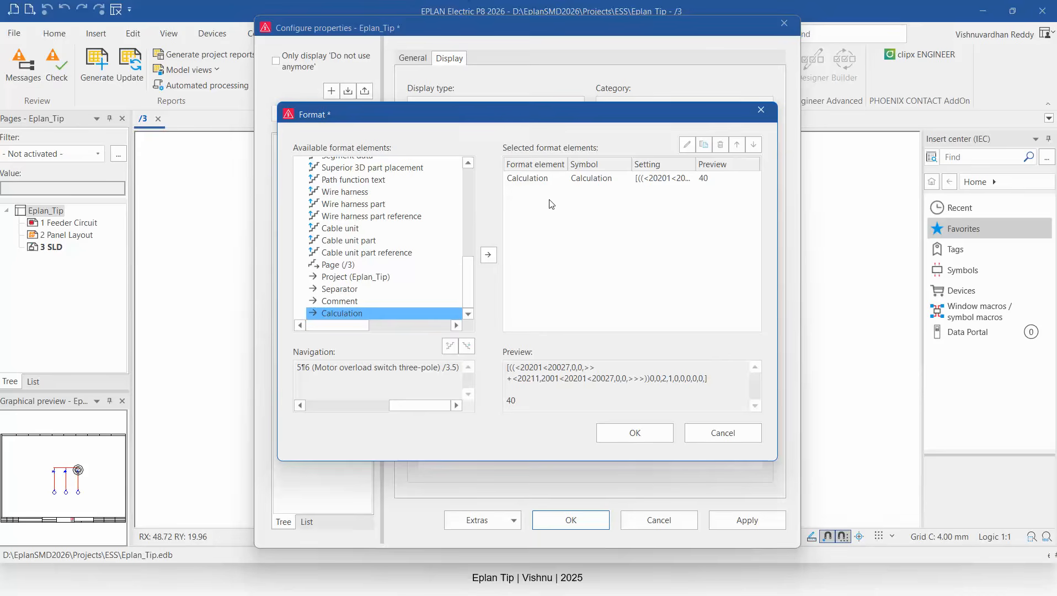
Add a separator with the characters SV= and move it before the calculation in the block format.
{"action": "double_click", "coordinate": [346, 289]}
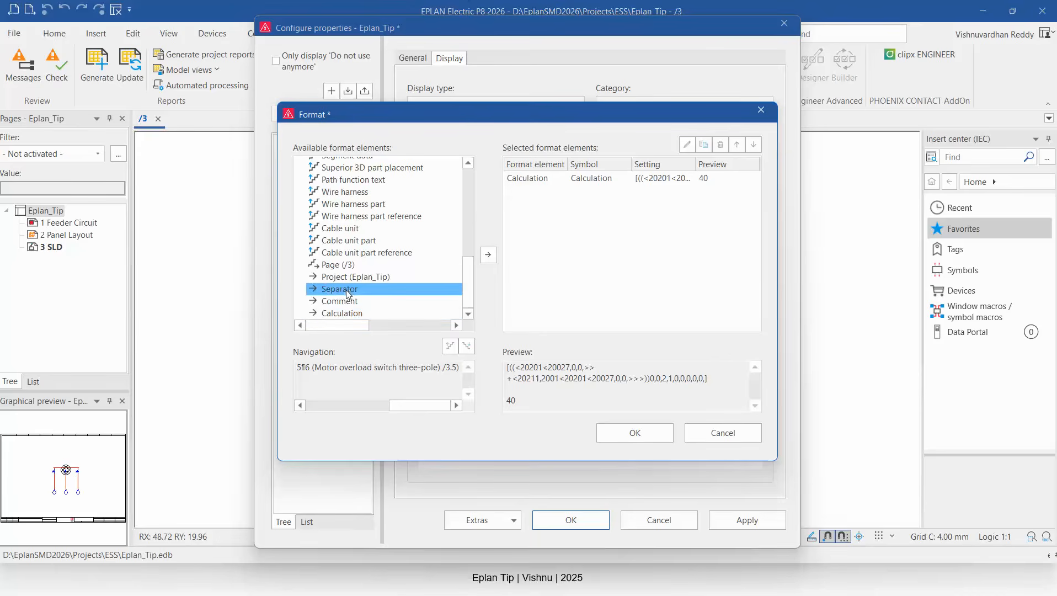
{"action": "left_click", "coordinate": [452, 280]}
{"action": "left_click", "coordinate": [452, 306]}
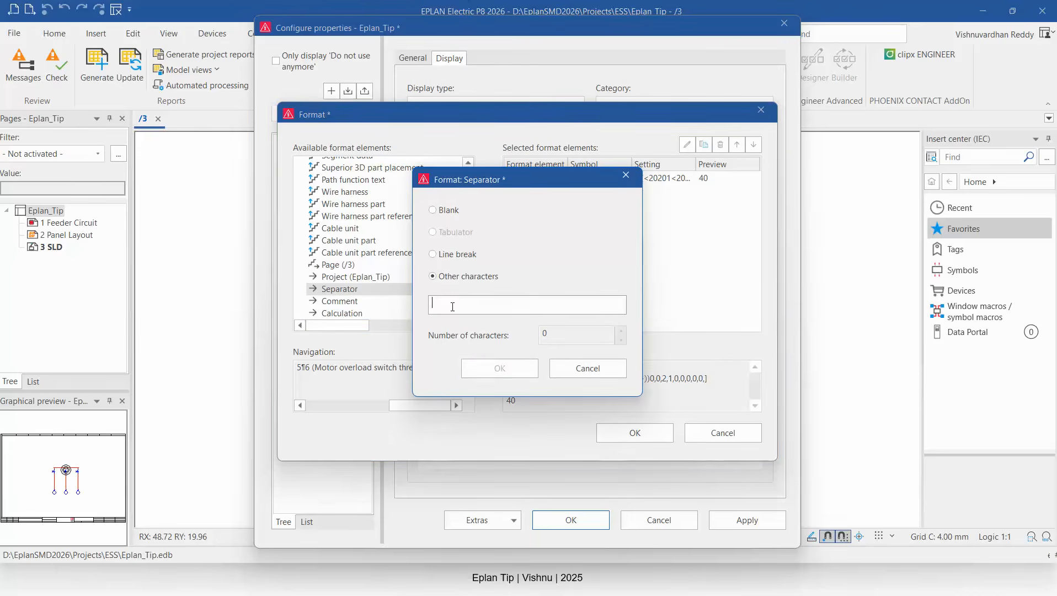
{"action": "type", "text": "SV="}
{"action": "left_click", "coordinate": [503, 367]}
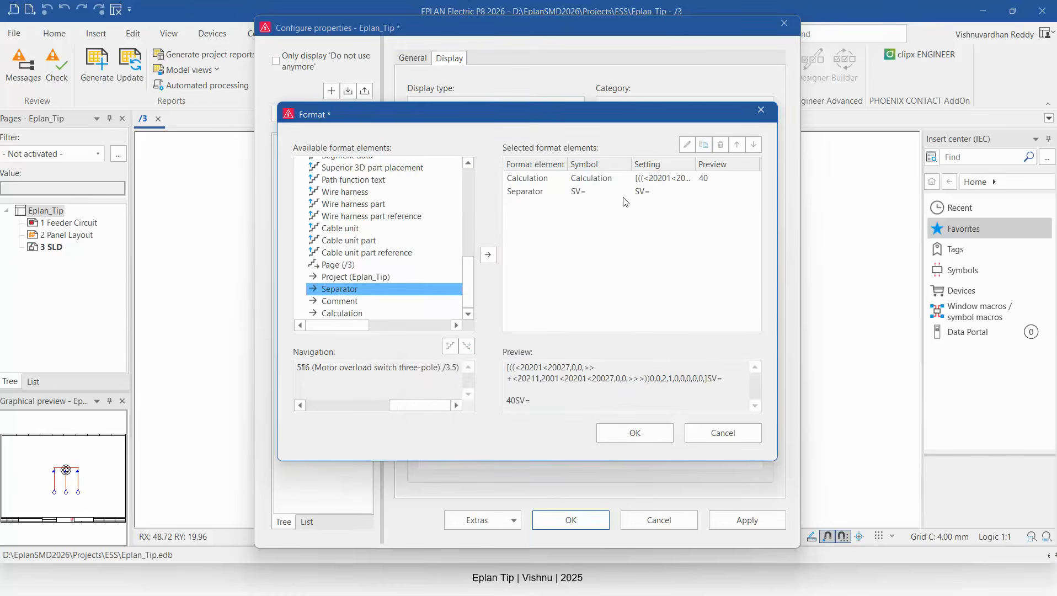
{"action": "left_click", "coordinate": [645, 192]}
{"action": "left_click", "coordinate": [736, 144]}
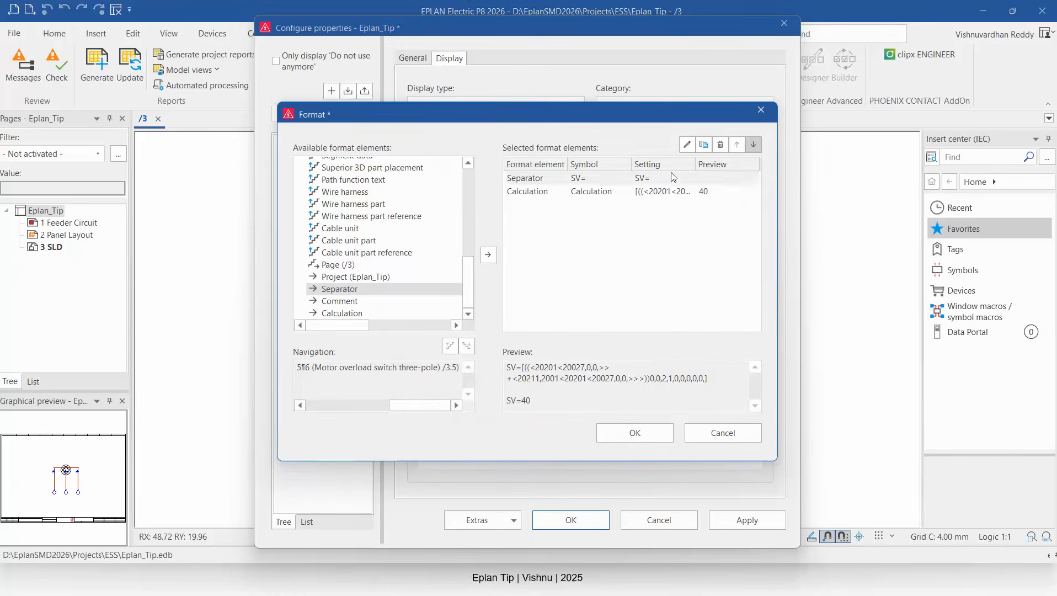
Append a separator with the character A after the calculation.
{"action": "left_click", "coordinate": [538, 191]}
{"action": "left_click", "coordinate": [533, 213]}
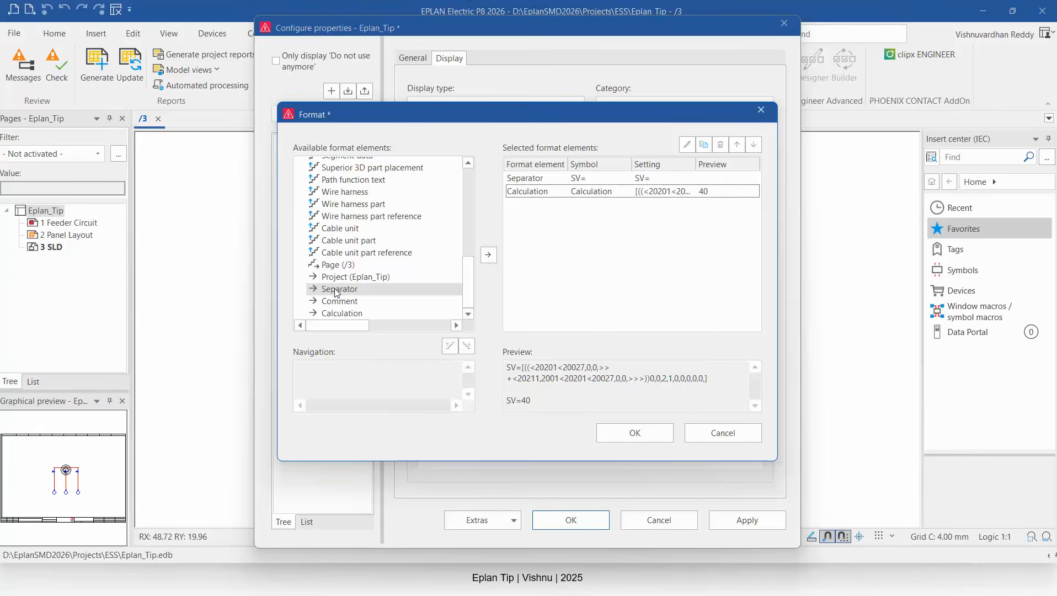
{"action": "double_click", "coordinate": [337, 292]}
{"action": "left_click", "coordinate": [433, 276]}
{"action": "left_click", "coordinate": [446, 305]}
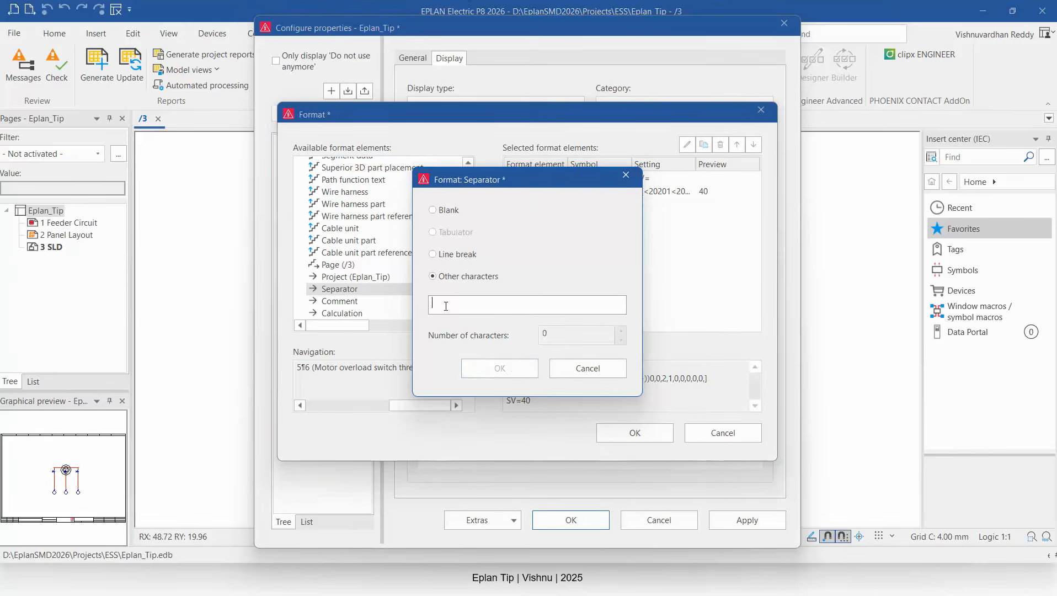
{"action": "type", "text": "A"}
{"action": "left_click", "coordinate": [498, 367]}
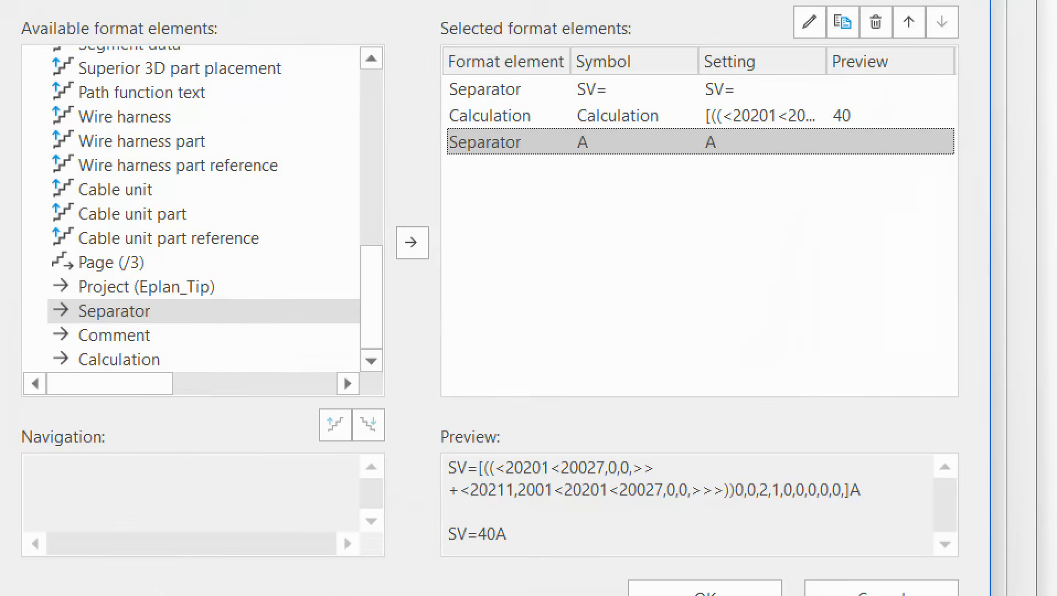
{"action": "mouse_move", "coordinate": [453, 84]}
{"action": "left_mouse_down"}
{"action": "mouse_move", "coordinate": [335, 133]}
{"action": "mouse_move", "coordinate": [359, 506]}
{"action": "mouse_move", "coordinate": [439, 549]}
{"action": "left_mouse_up"}
{"action": "mouse_move", "coordinate": [531, 117]}
{"action": "left_mouse_down"}
{"action": "mouse_move", "coordinate": [544, 229]}
{"action": "mouse_move", "coordinate": [510, 512]}
{"action": "left_mouse_up"}
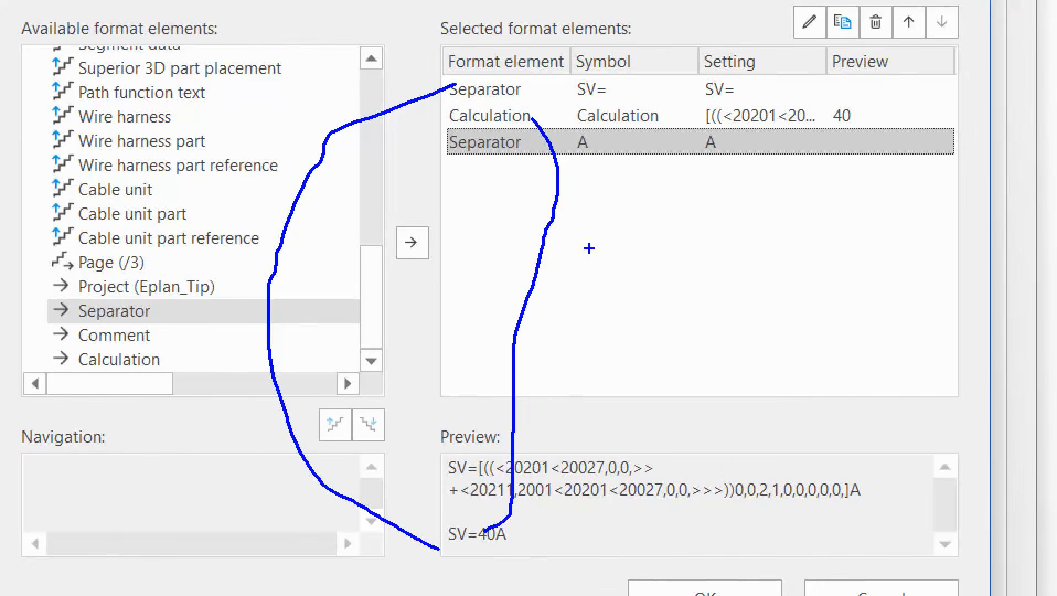
{"action": "mouse_move", "coordinate": [630, 150]}
{"action": "left_mouse_down"}
{"action": "mouse_move", "coordinate": [644, 198]}
{"action": "mouse_move", "coordinate": [548, 523]}
{"action": "left_mouse_up"}
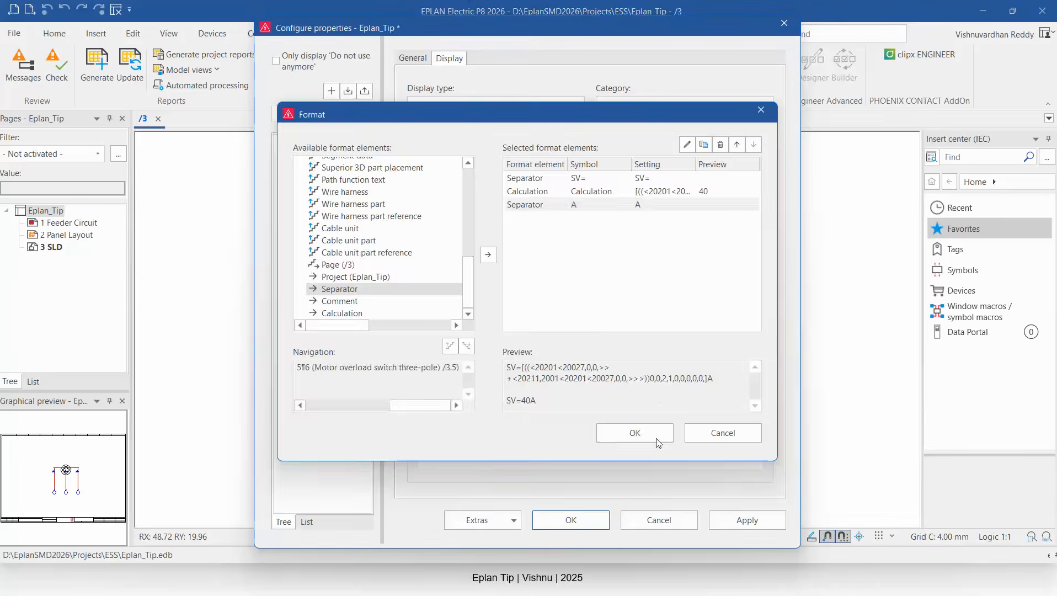
Confirm the block format and save the changes to the user-defined property.
{"action": "left_click", "coordinate": [717, 589]}
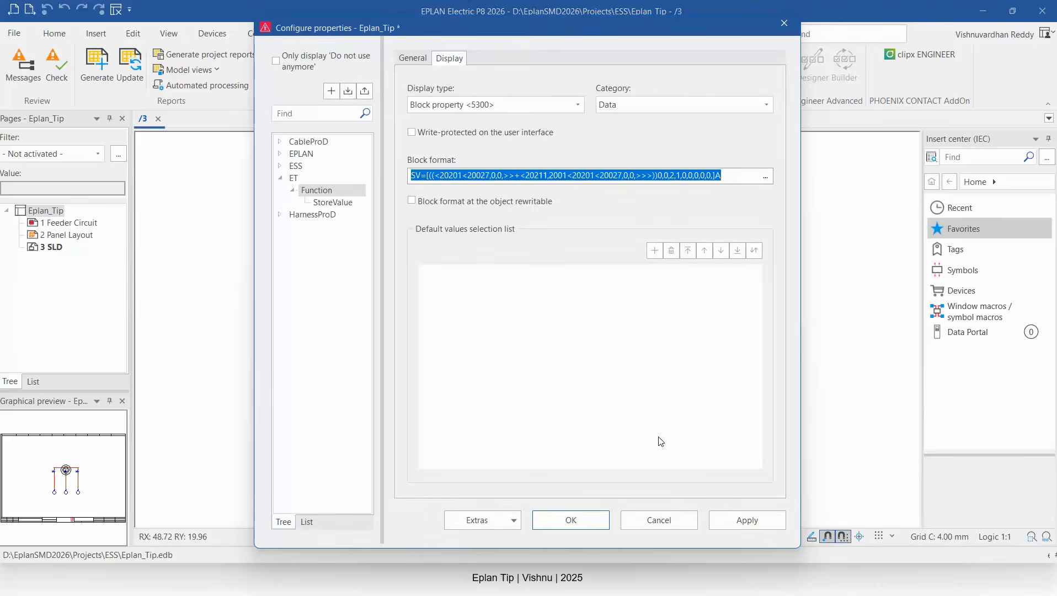
{"action": "left_click", "coordinate": [572, 513]}
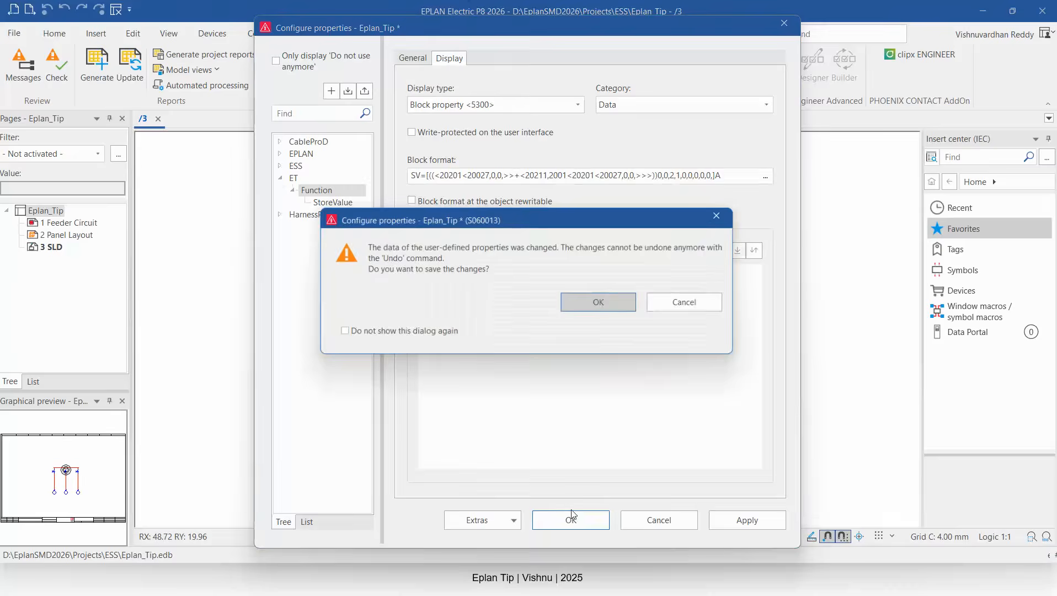
{"action": "left_click", "coordinate": [608, 306]}
Add the ET.Function.StoreValue property to the displayed properties of the -F4 motor overload switch, searching for ET.
{"action": "scroll", "coordinate": [607, 336], "scroll_direction": "up", "scroll_amount": 1}
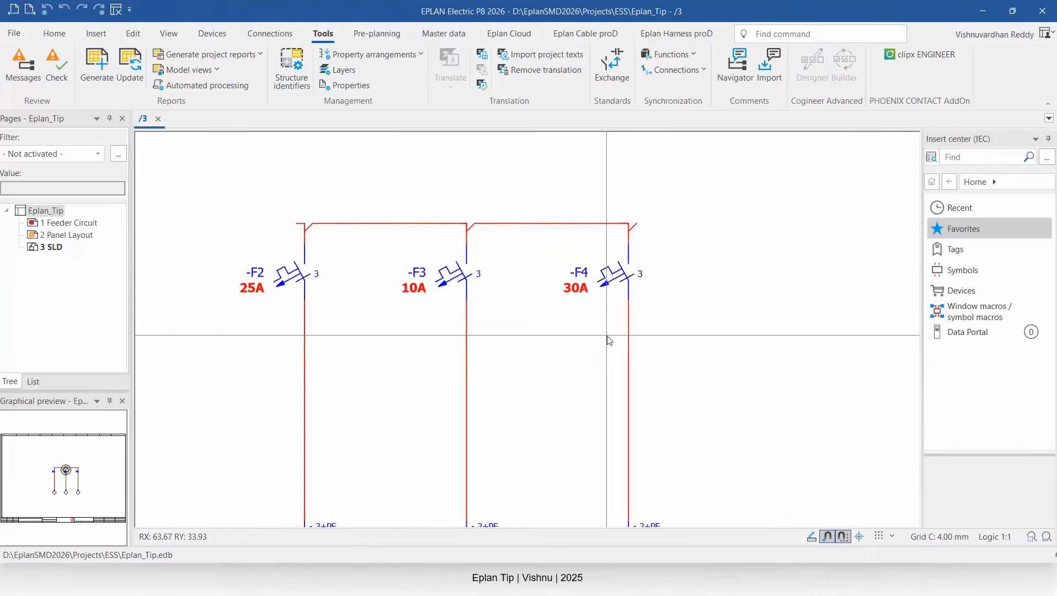
{"action": "left_click", "coordinate": [609, 274]}
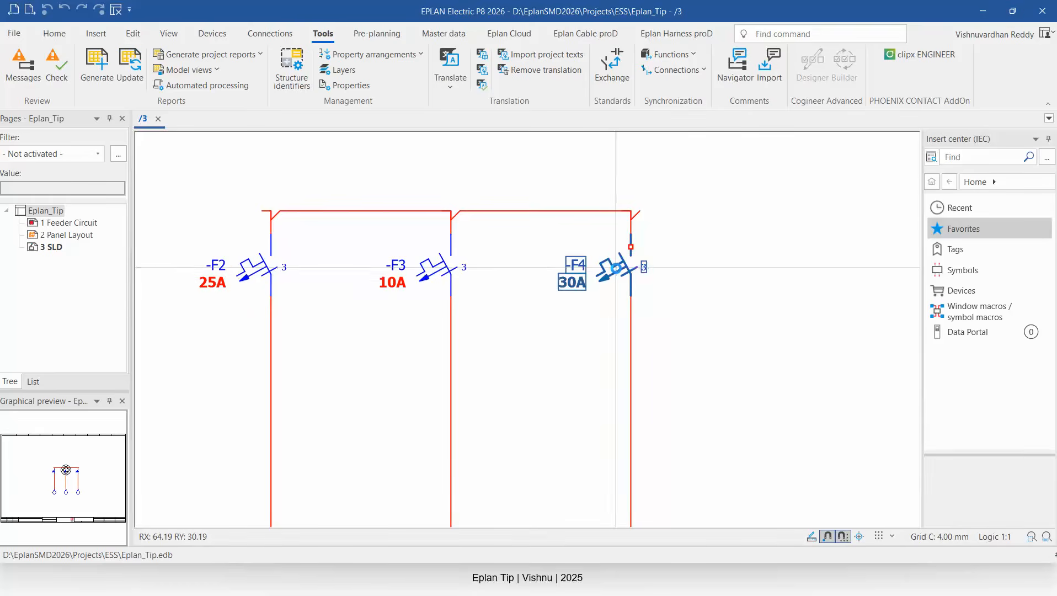
{"action": "double_click", "coordinate": [616, 270]}
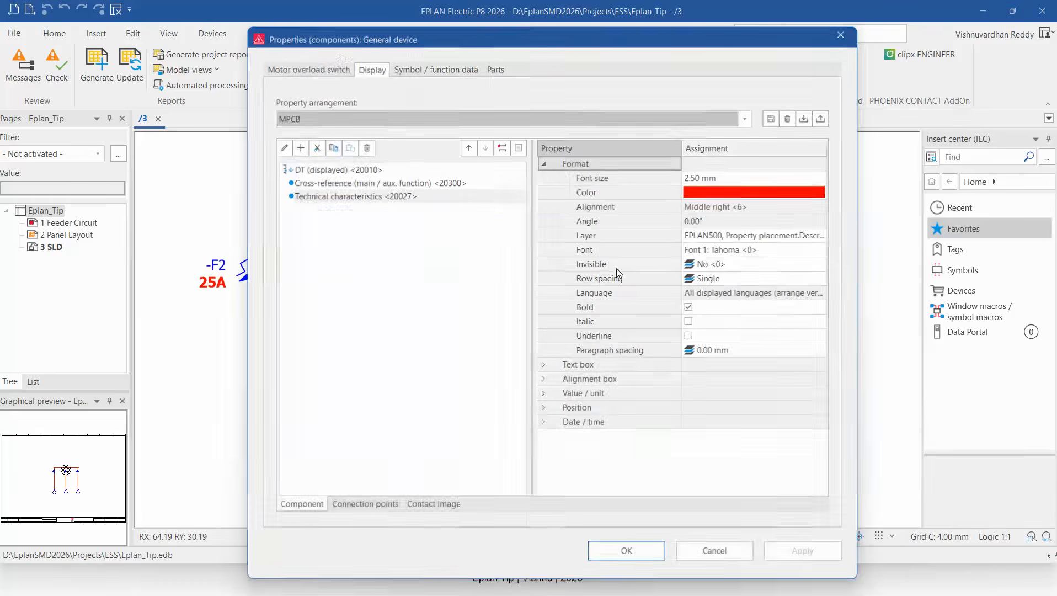
{"action": "left_click", "coordinate": [300, 149]}
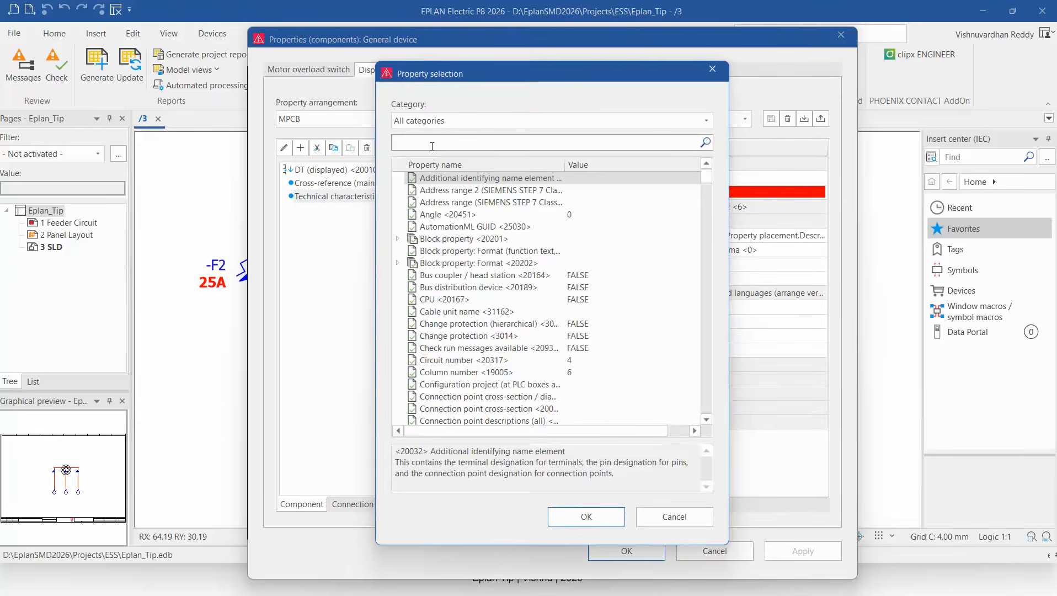
{"action": "type", "text": "ET"}
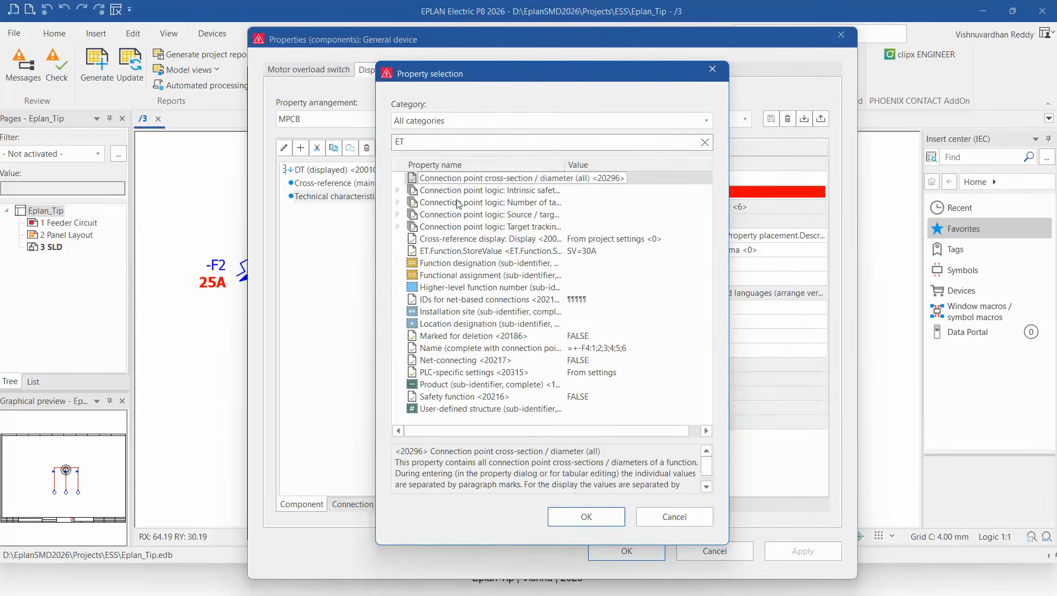
{"action": "double_click", "coordinate": [451, 251]}
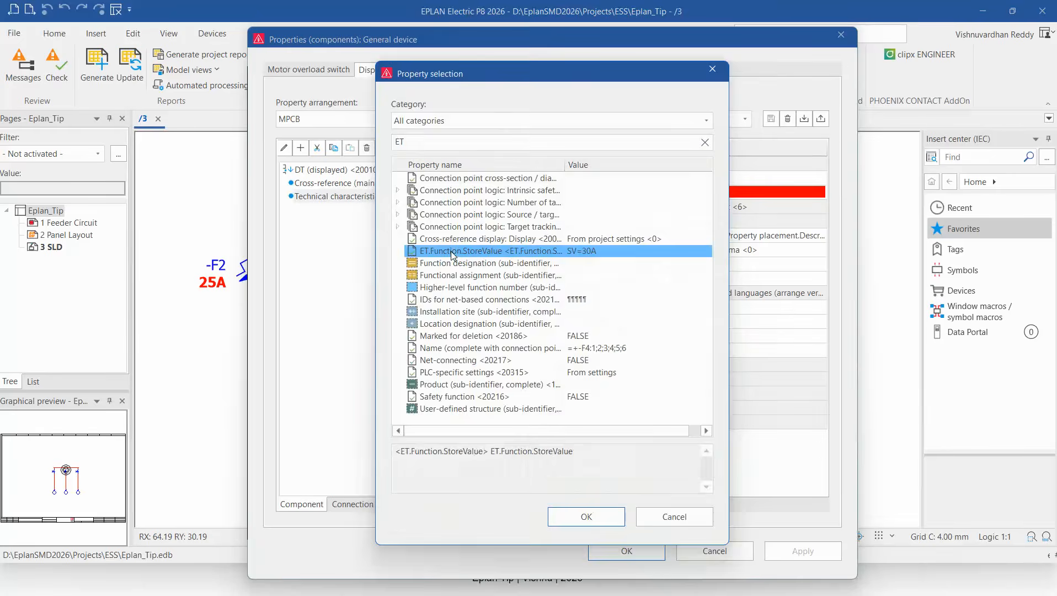
{"action": "left_click", "coordinate": [420, 211]}
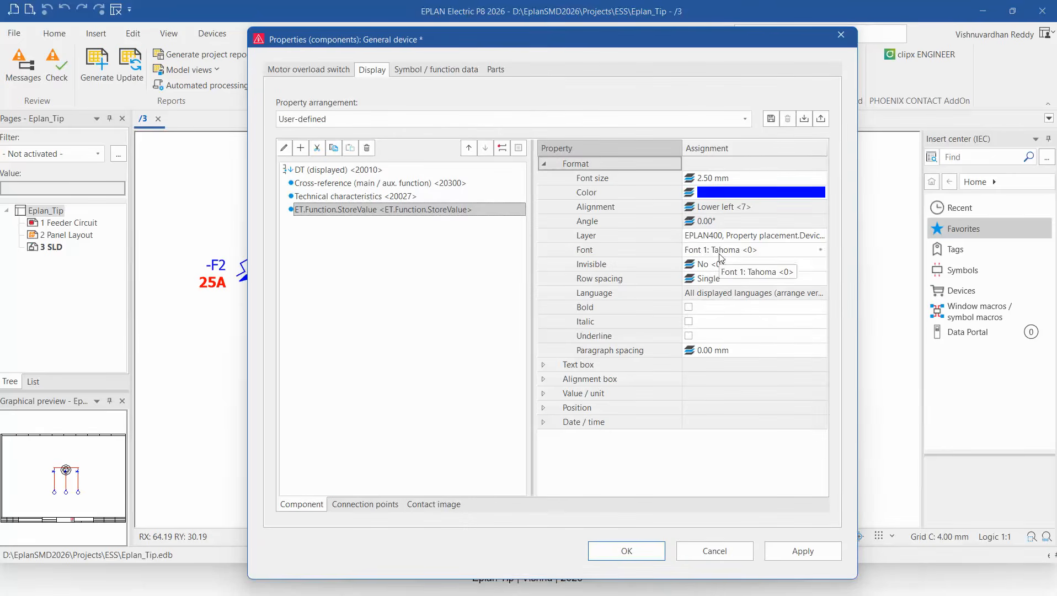
Make the ET.Function.StoreValue text bold, save the display arrangement as MPCB, and confirm the device properties.
{"action": "left_click", "coordinate": [689, 307]}
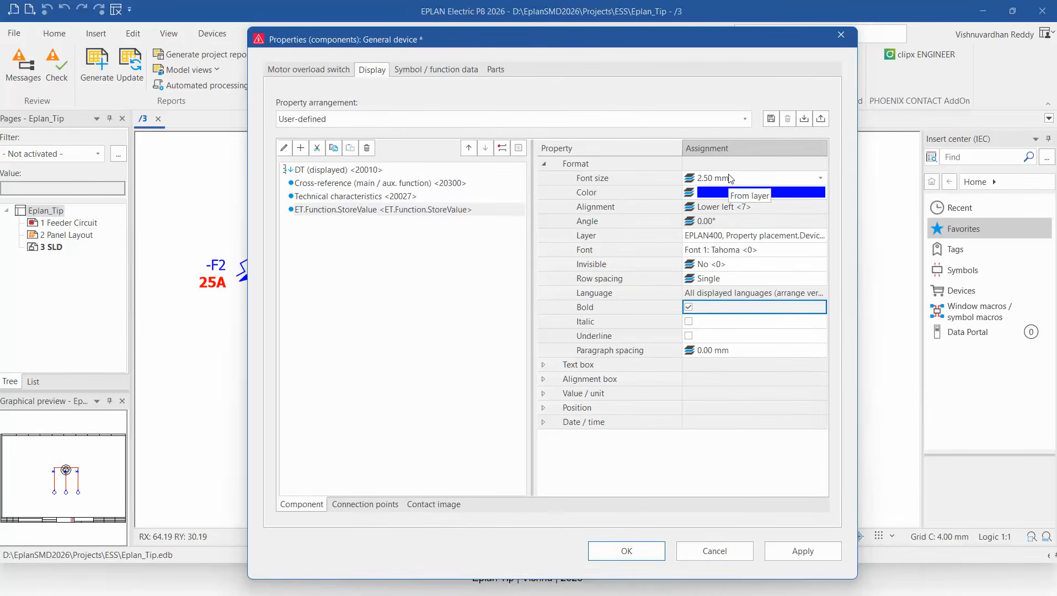
{"action": "left_click", "coordinate": [770, 119]}
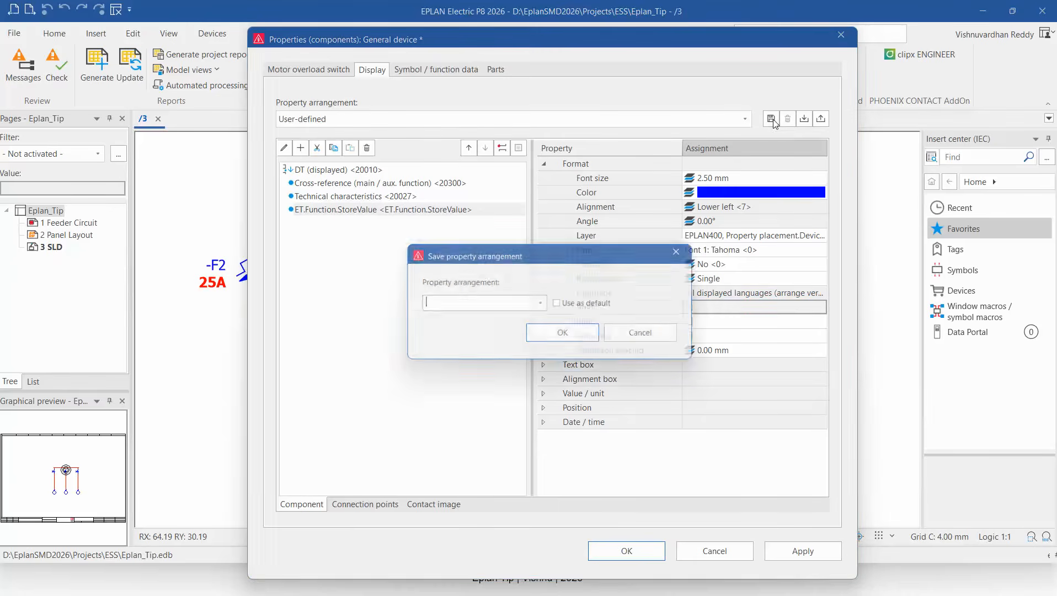
{"action": "left_click", "coordinate": [543, 305]}
{"action": "left_click", "coordinate": [472, 321]}
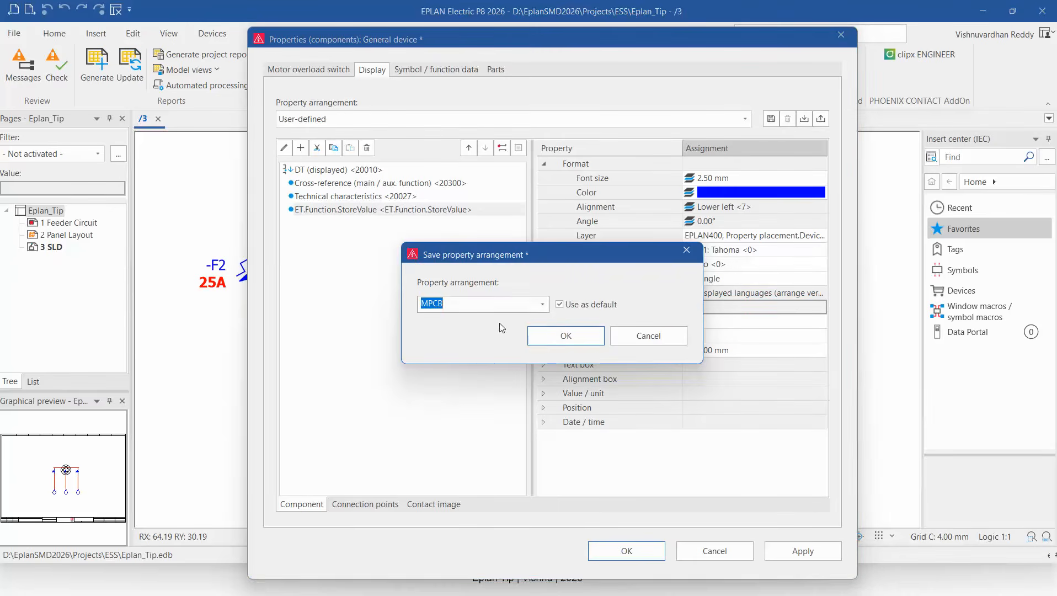
{"action": "left_click", "coordinate": [576, 331]}
{"action": "left_click", "coordinate": [576, 328]}
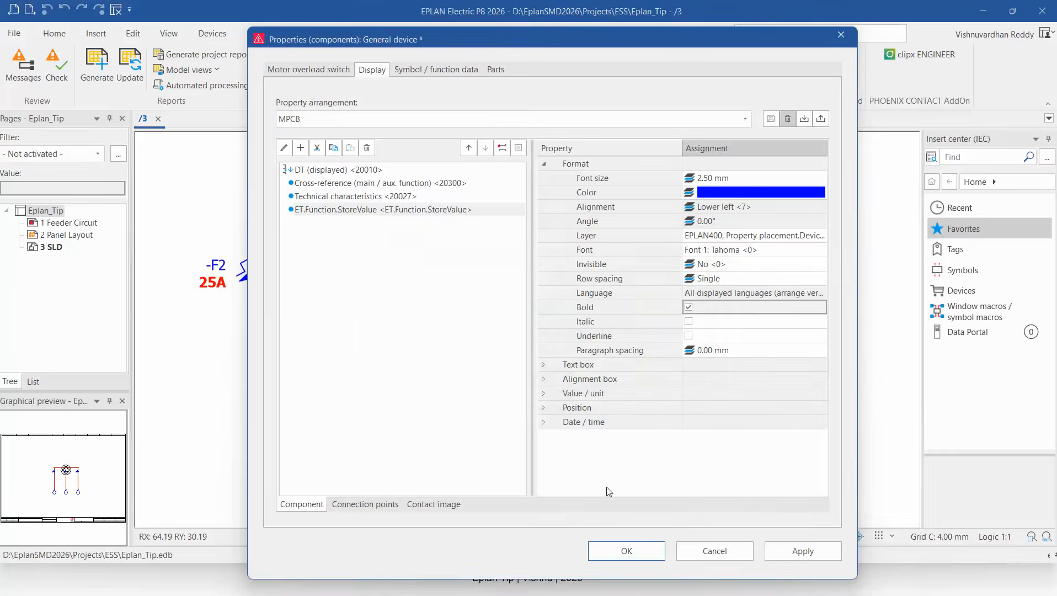
{"action": "left_click", "coordinate": [626, 550]}
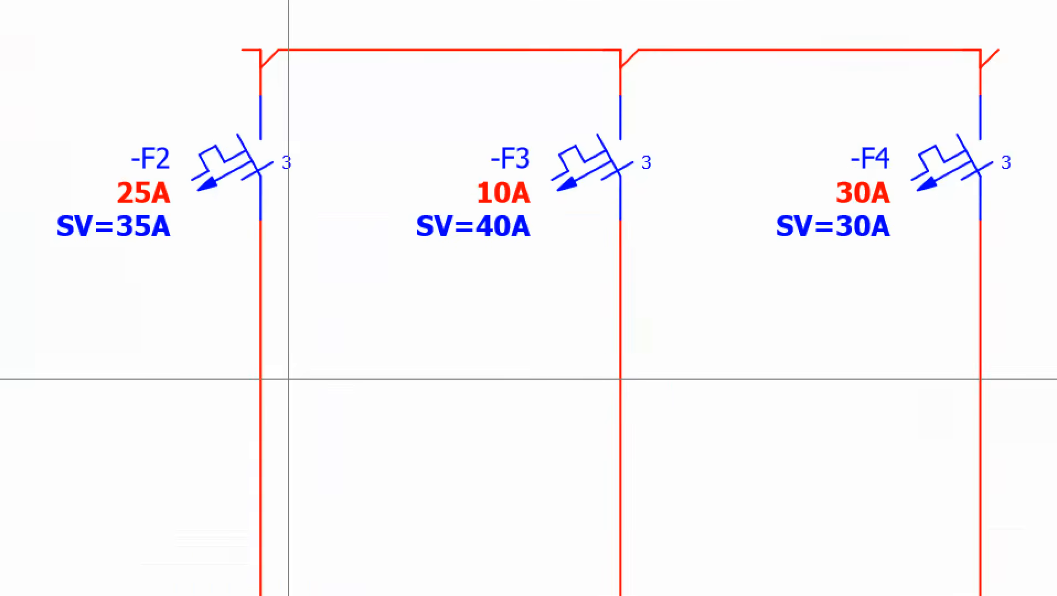
{"action": "mouse_move", "coordinate": [549, 215]}
{"action": "left_mouse_down"}
{"action": "mouse_move", "coordinate": [385, 264]}
{"action": "mouse_move", "coordinate": [550, 217]}
{"action": "left_mouse_up"}
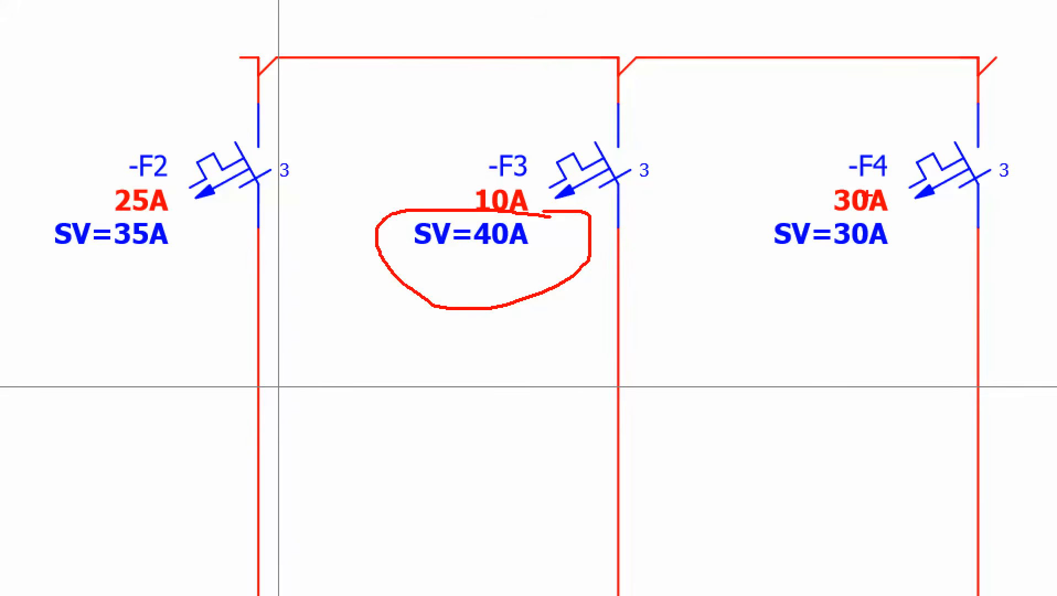
{"action": "mouse_move", "coordinate": [851, 207]}
{"action": "left_mouse_down"}
{"action": "mouse_move", "coordinate": [817, 162]}
{"action": "mouse_move", "coordinate": [527, 207]}
{"action": "left_mouse_up"}
{"action": "left_click_drag", "start_coordinate": [488, 260], "coordinate": [708, 182]}
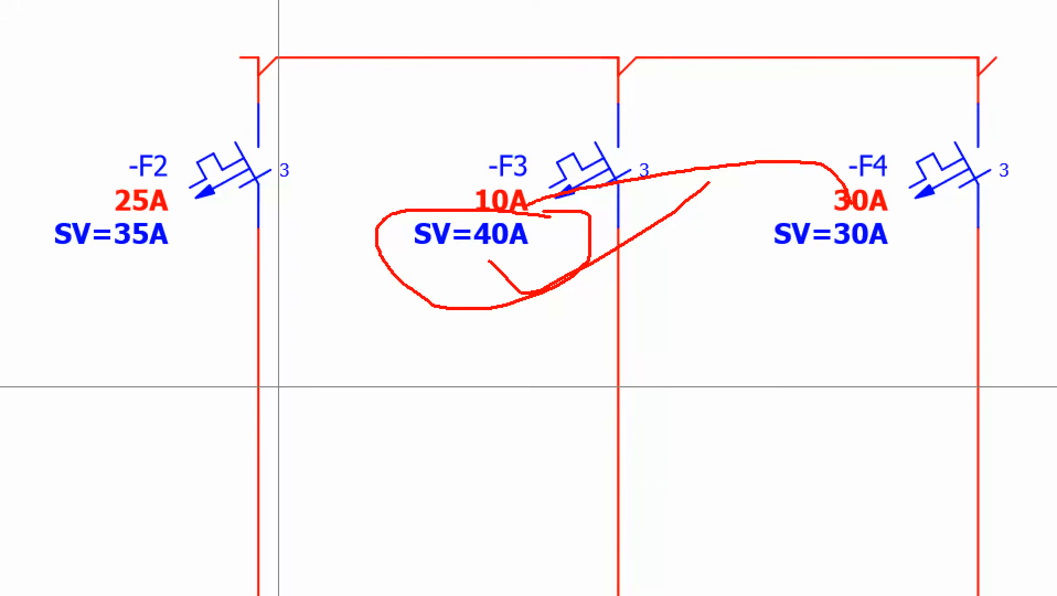
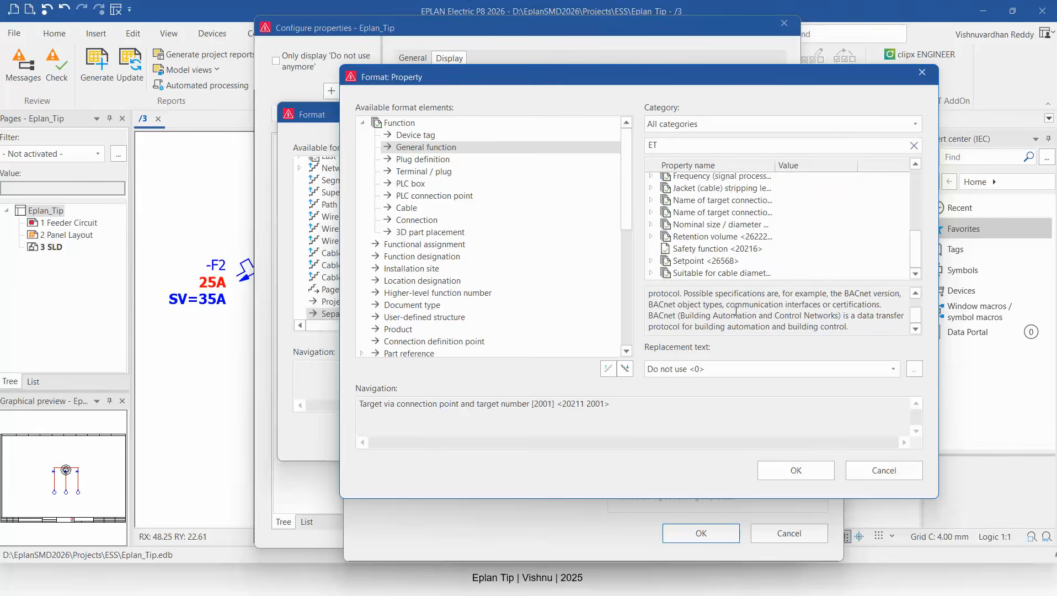
{"action": "scroll", "coordinate": [739, 276], "scroll_direction": "up", "scroll_amount": 3}
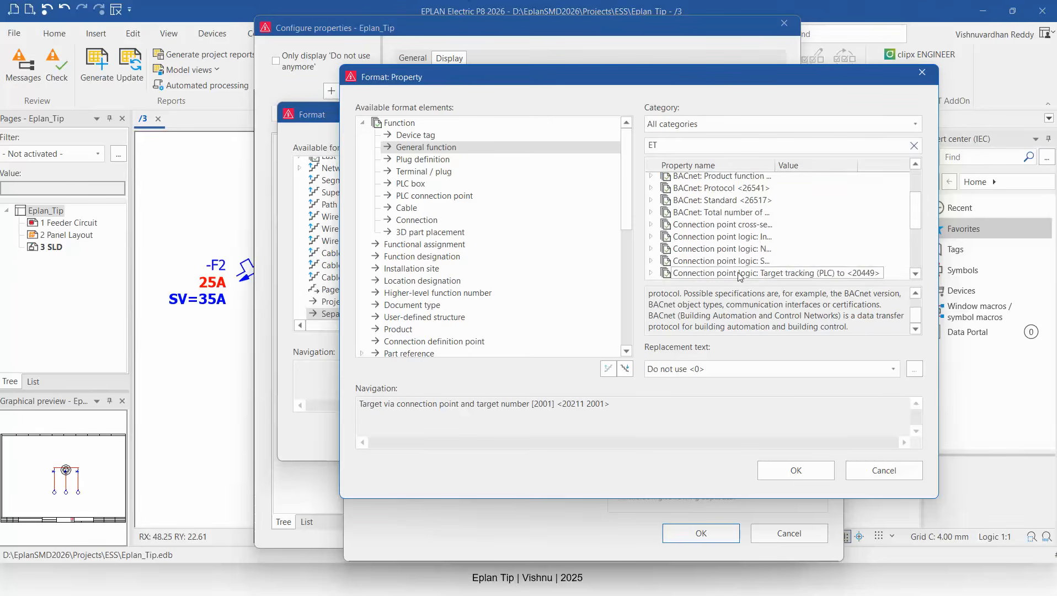
{"action": "scroll", "coordinate": [739, 276], "scroll_direction": "up", "scroll_amount": 2}
{"action": "scroll", "coordinate": [740, 276], "scroll_direction": "down", "scroll_amount": 5}
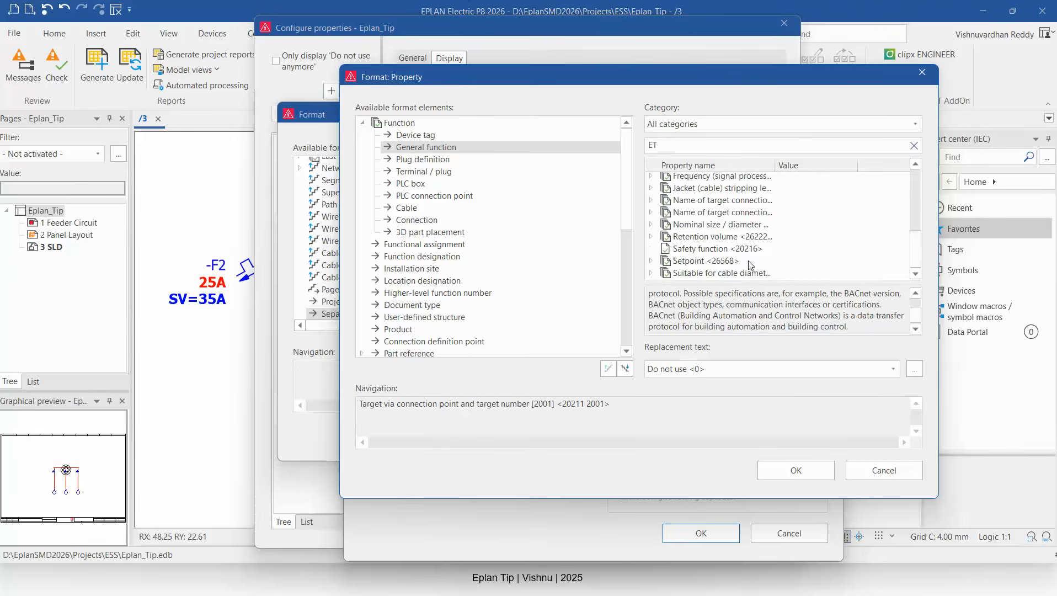
{"action": "left_click", "coordinate": [883, 470]}
{"action": "left_click", "coordinate": [784, 534]}
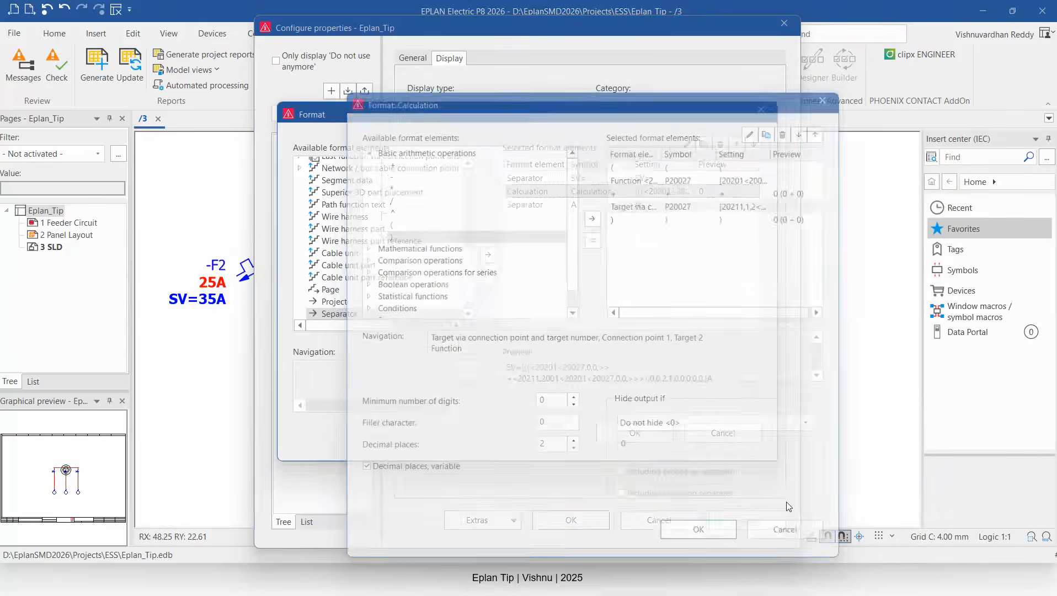
{"action": "left_click", "coordinate": [721, 433]}
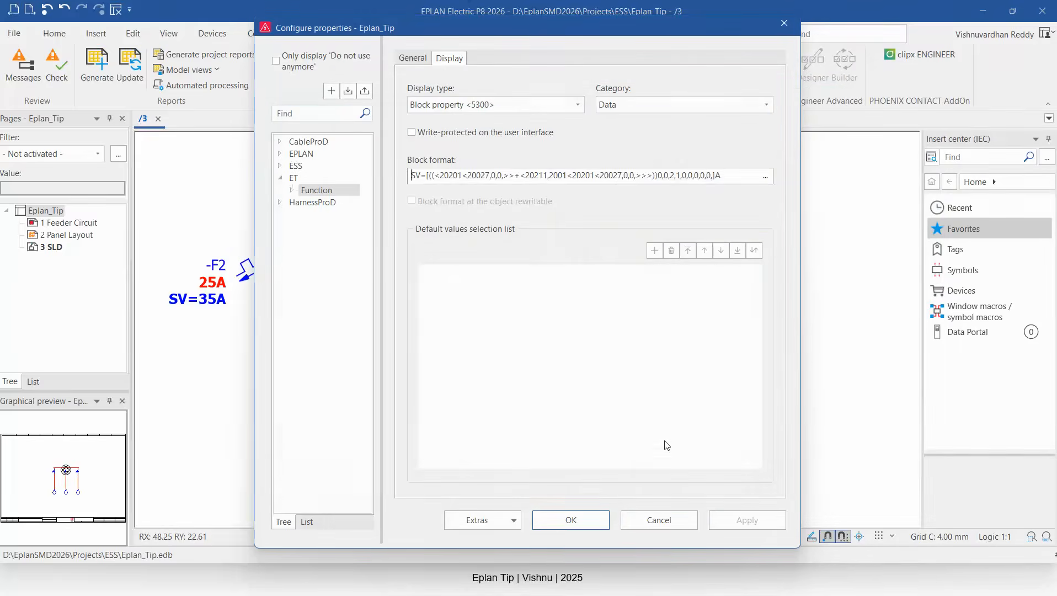
{"action": "left_click", "coordinate": [680, 519]}
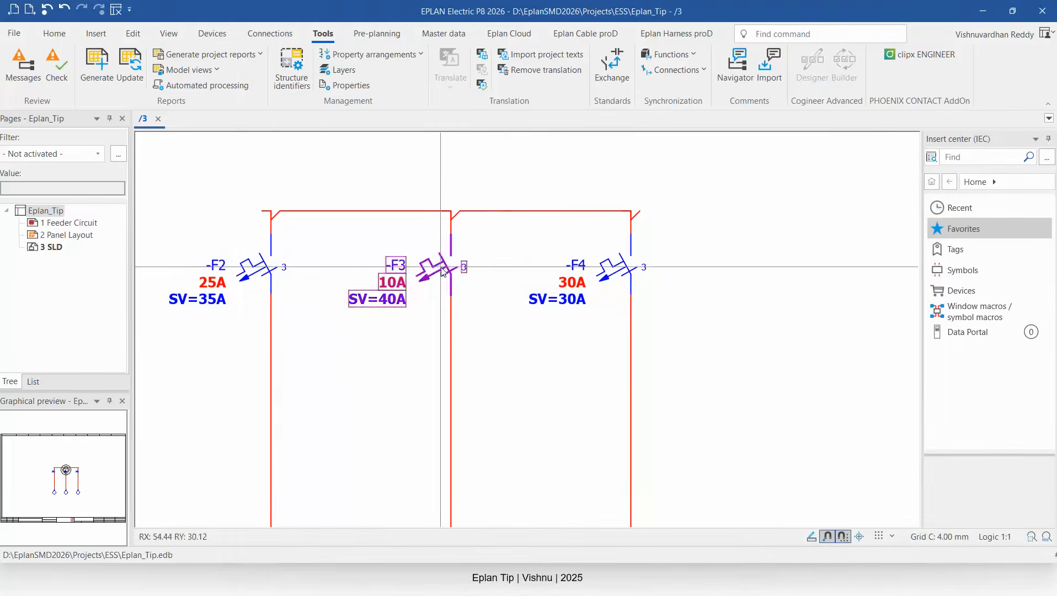
Edit the block format calculation so the target-via-connection-point operand uses ET.Function.StoreValue, searching properties for ET.
{"action": "left_click", "coordinate": [442, 271]}
{"action": "left_click", "coordinate": [355, 83]}
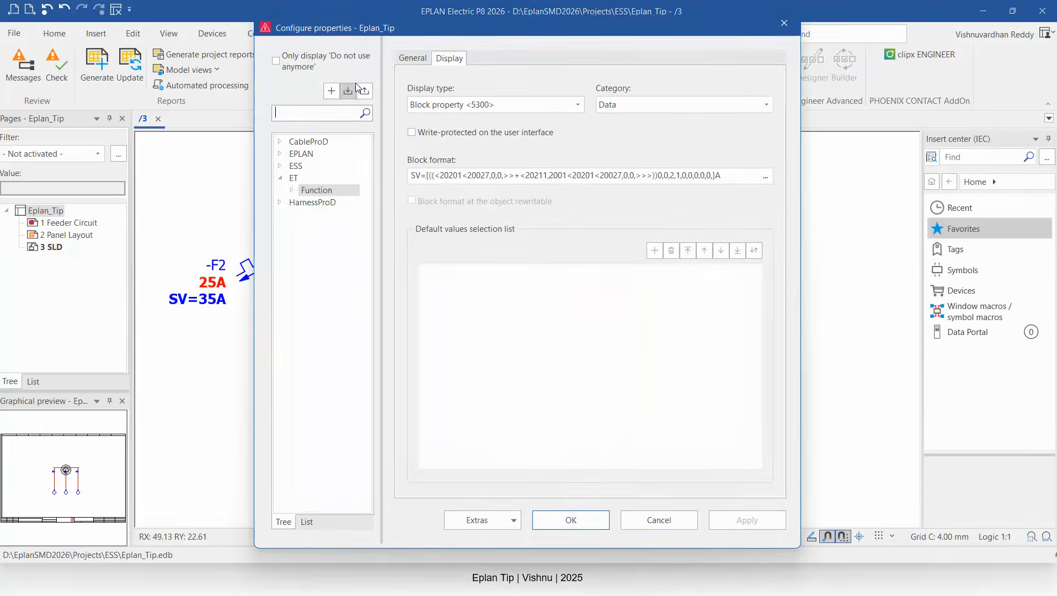
{"action": "left_click", "coordinate": [765, 177]}
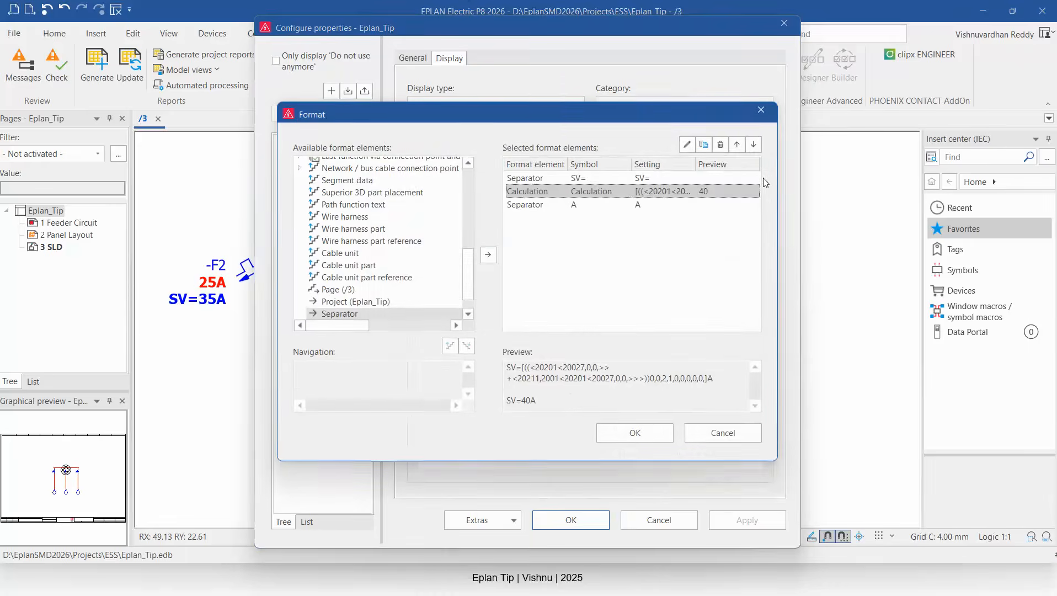
{"action": "double_click", "coordinate": [558, 191]}
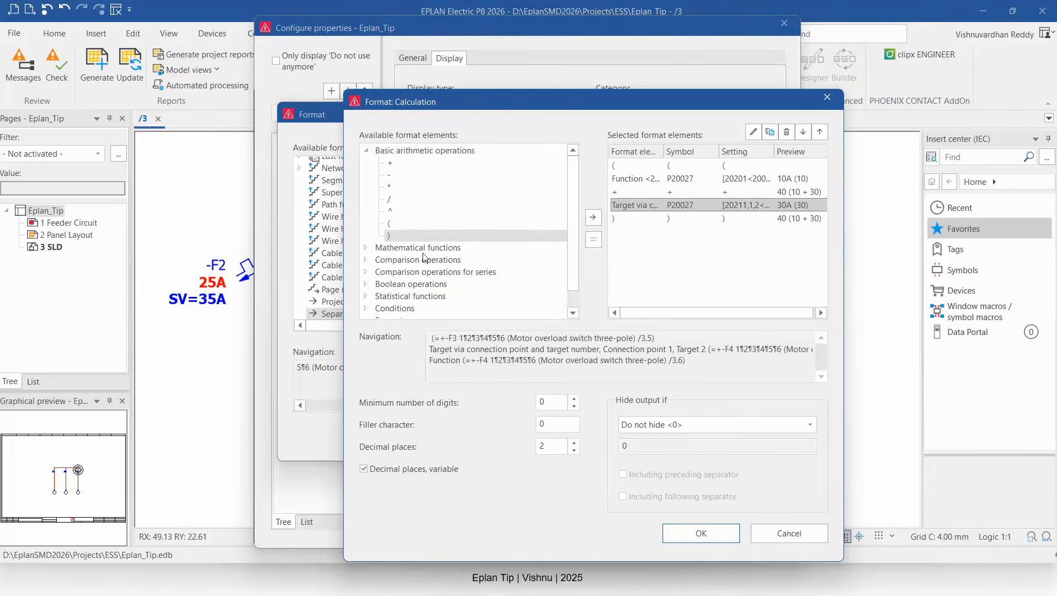
{"action": "scroll", "coordinate": [424, 257], "scroll_direction": "down", "scroll_amount": 1}
{"action": "double_click", "coordinate": [647, 209]}
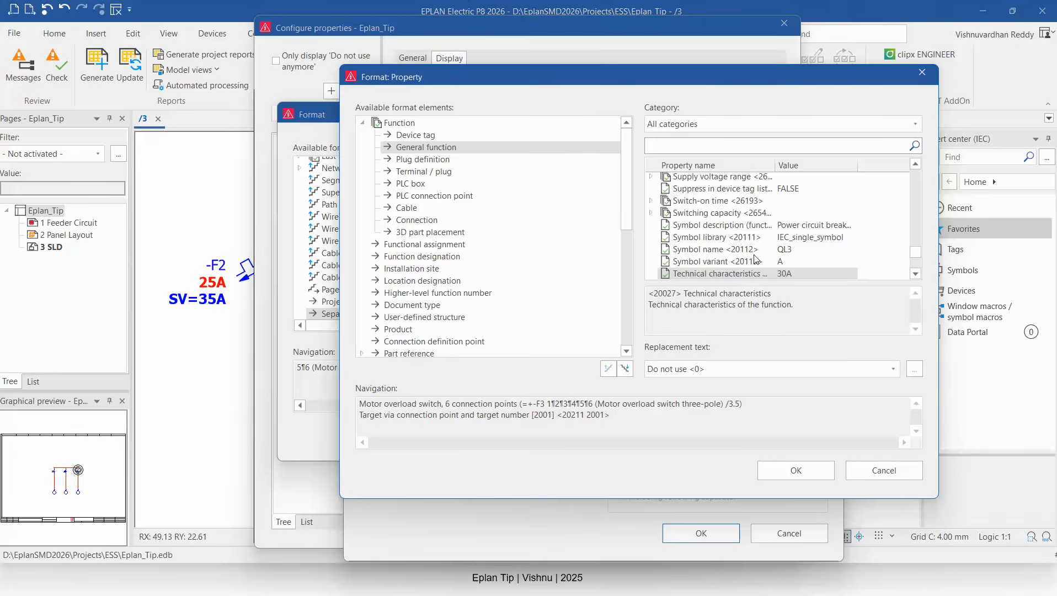
{"action": "scroll", "coordinate": [750, 237], "scroll_direction": "down", "scroll_amount": 2}
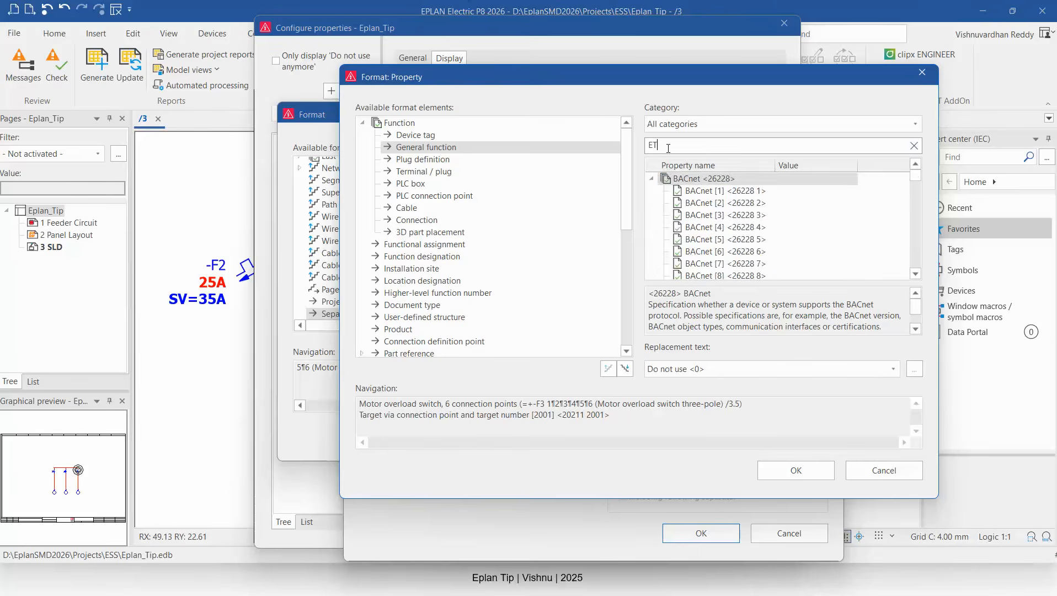
{"action": "left_click", "coordinate": [651, 178]}
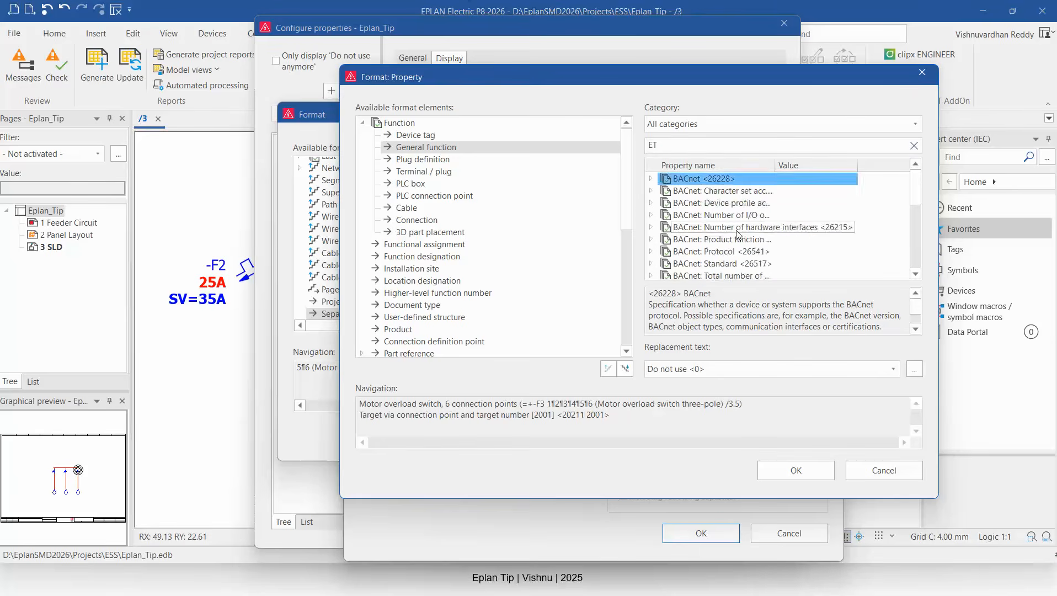
{"action": "scroll", "coordinate": [737, 236], "scroll_direction": "down", "scroll_amount": 5}
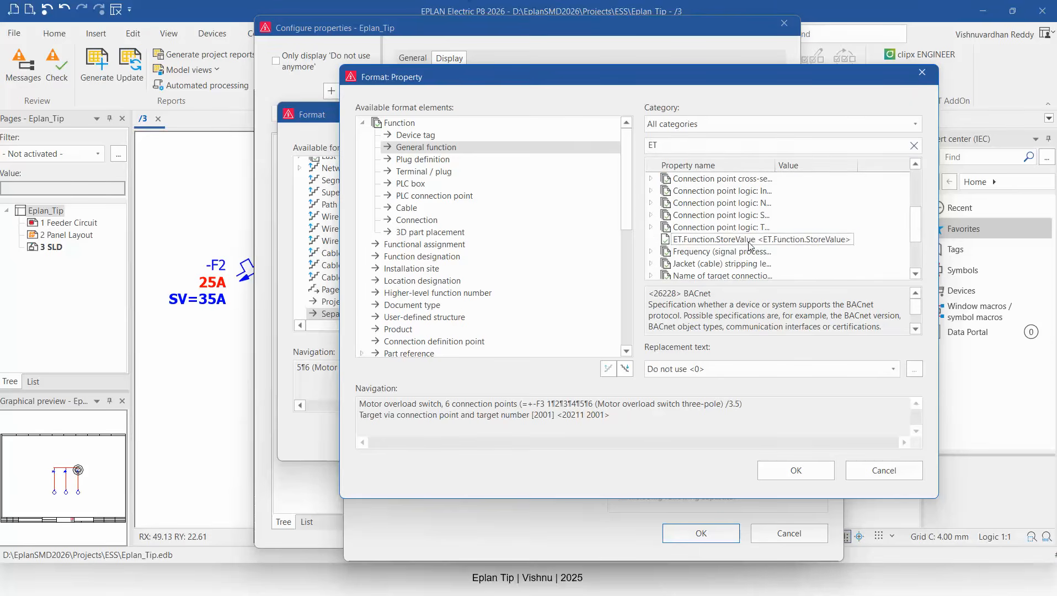
{"action": "left_click", "coordinate": [749, 239]}
{"action": "double_click", "coordinate": [744, 240]}
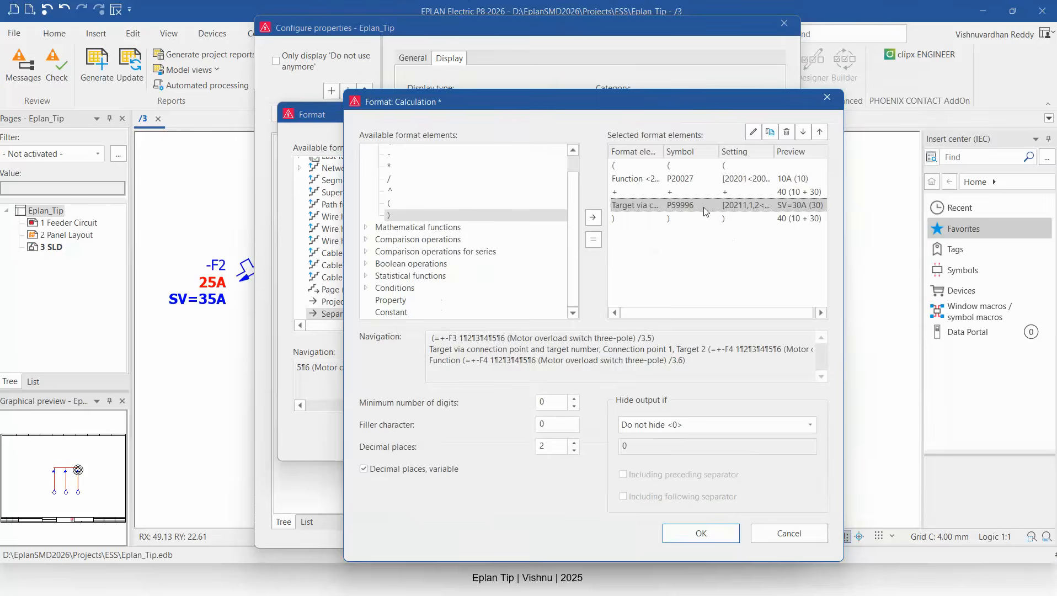
Confirm the calculation and block format, save the user-defined property changes, and update the connections.
{"action": "left_click", "coordinate": [738, 530]}
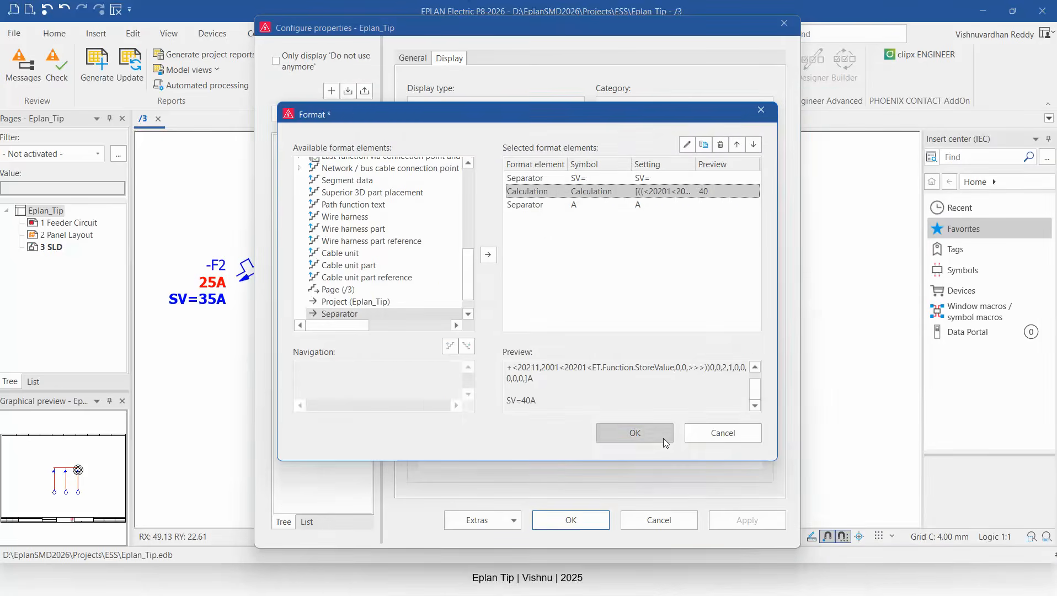
{"action": "left_click", "coordinate": [634, 433]}
{"action": "left_click", "coordinate": [762, 521]}
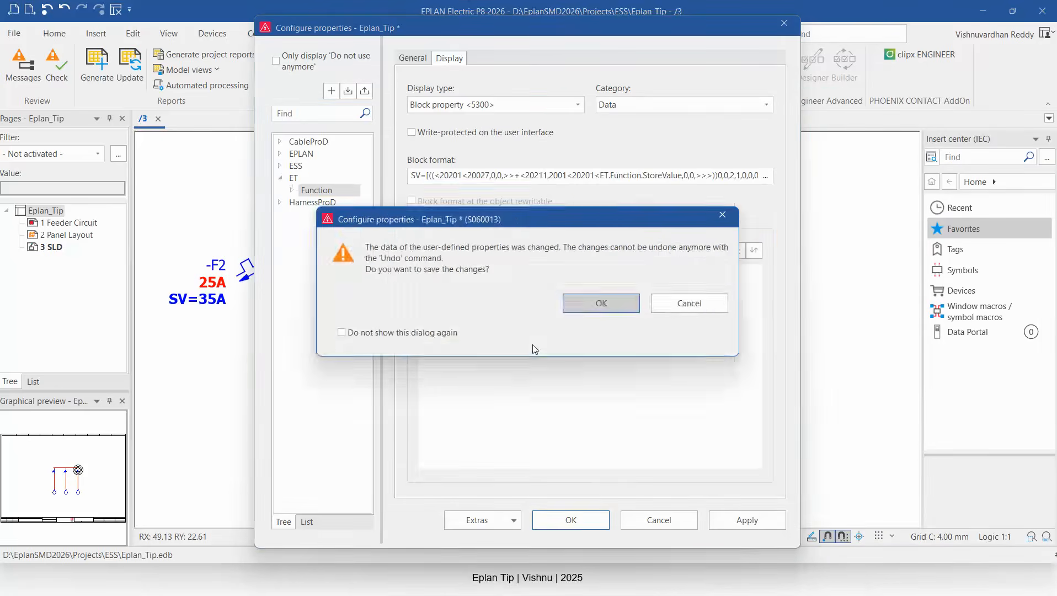
{"action": "left_click", "coordinate": [592, 306]}
{"action": "left_click", "coordinate": [589, 519]}
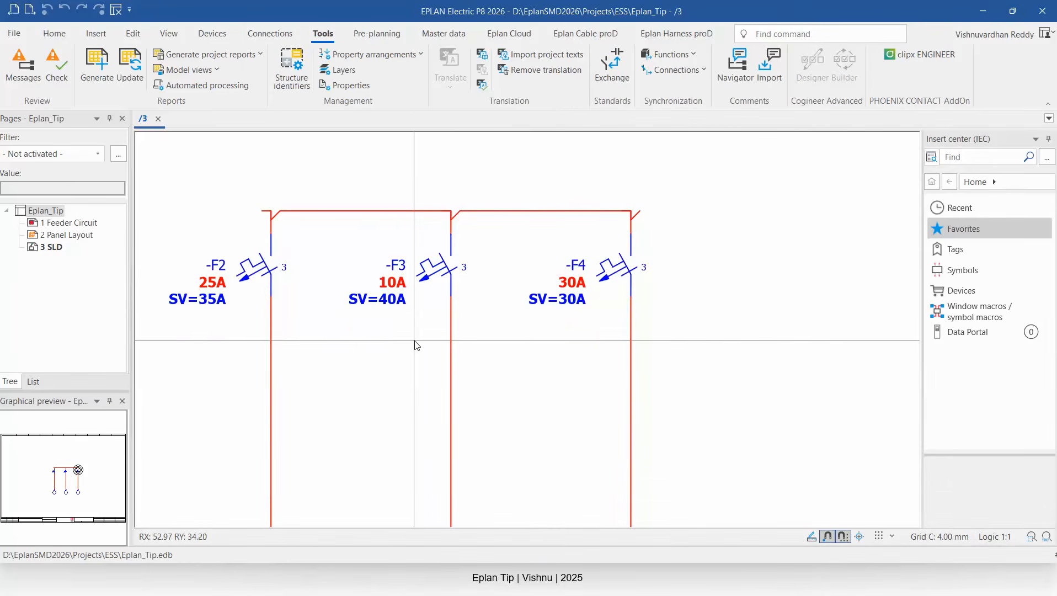
{"action": "left_click", "coordinate": [269, 34]}
{"action": "left_click", "coordinate": [243, 53]}
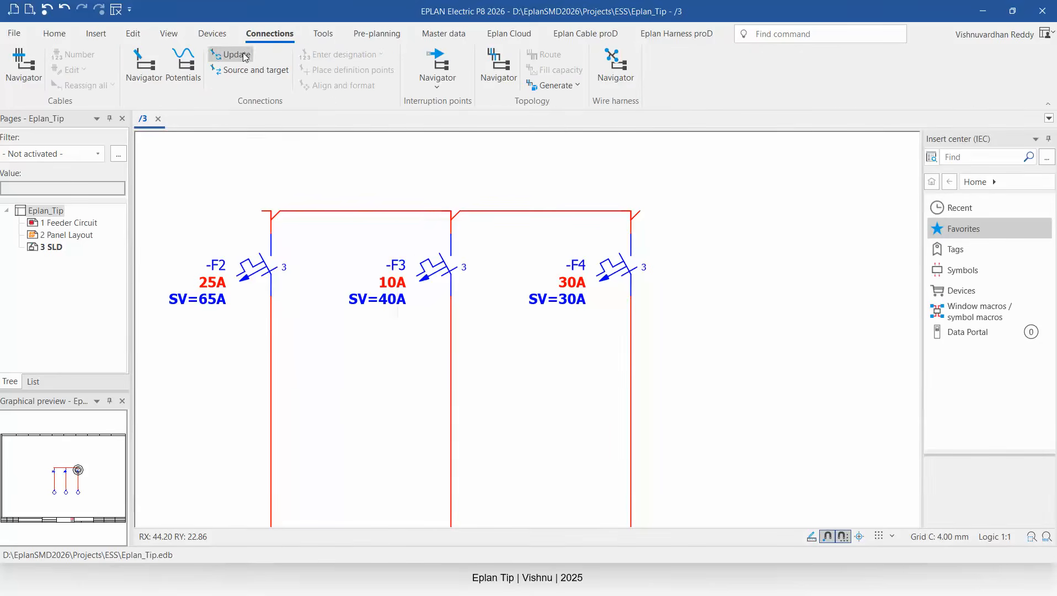
Duplicate the -F4 feeder with its motor three times to the right along the busbar.
{"action": "scroll", "coordinate": [432, 351], "scroll_direction": "down", "scroll_amount": 3}
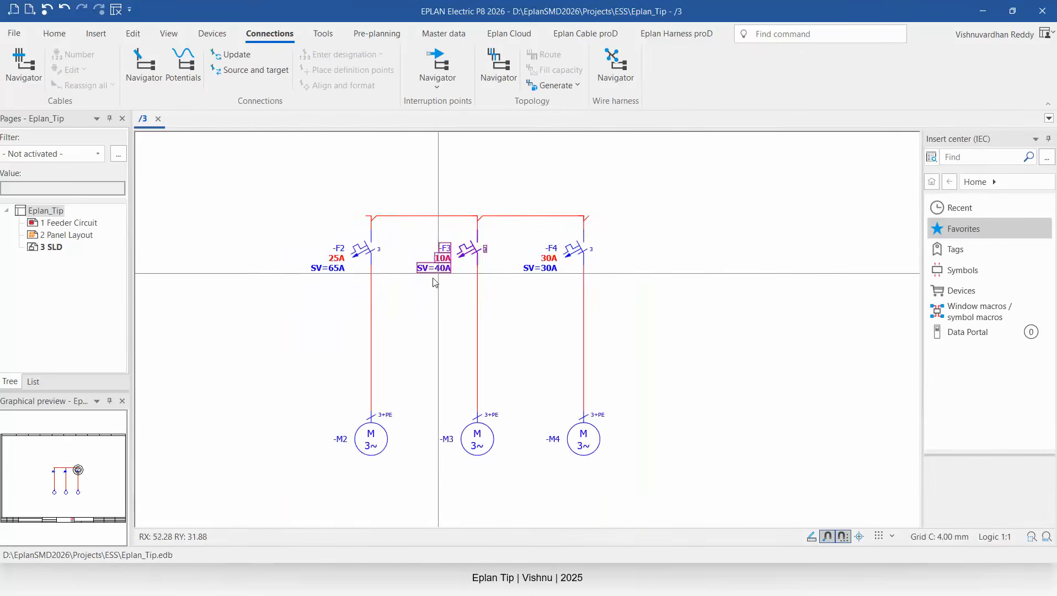
{"action": "scroll", "coordinate": [432, 276], "scroll_direction": "up", "scroll_amount": 2}
{"action": "scroll", "coordinate": [418, 288], "scroll_direction": "down", "scroll_amount": 1}
{"action": "scroll", "coordinate": [384, 202], "scroll_direction": "down", "scroll_amount": 1}
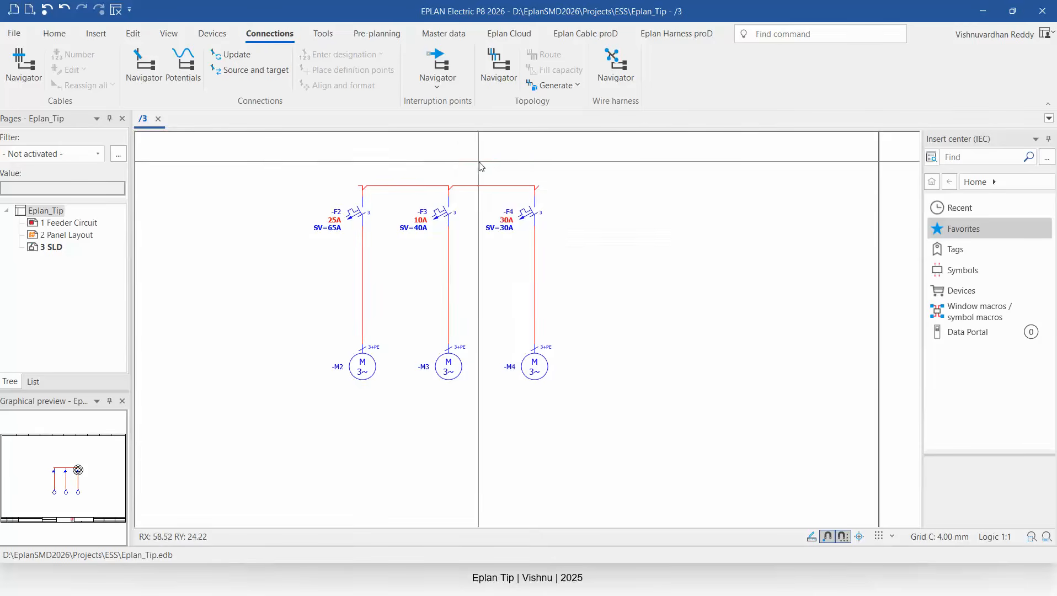
{"action": "left_click_drag", "start_coordinate": [475, 161], "coordinate": [656, 457]}
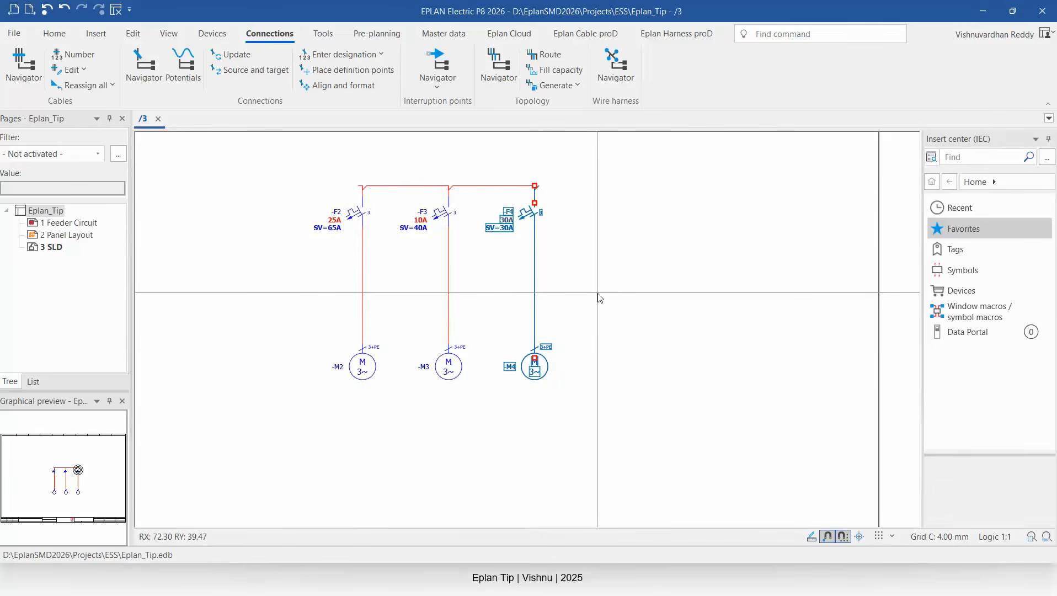
{"action": "key", "text": "d"}
{"action": "left_click", "coordinate": [612, 187]}
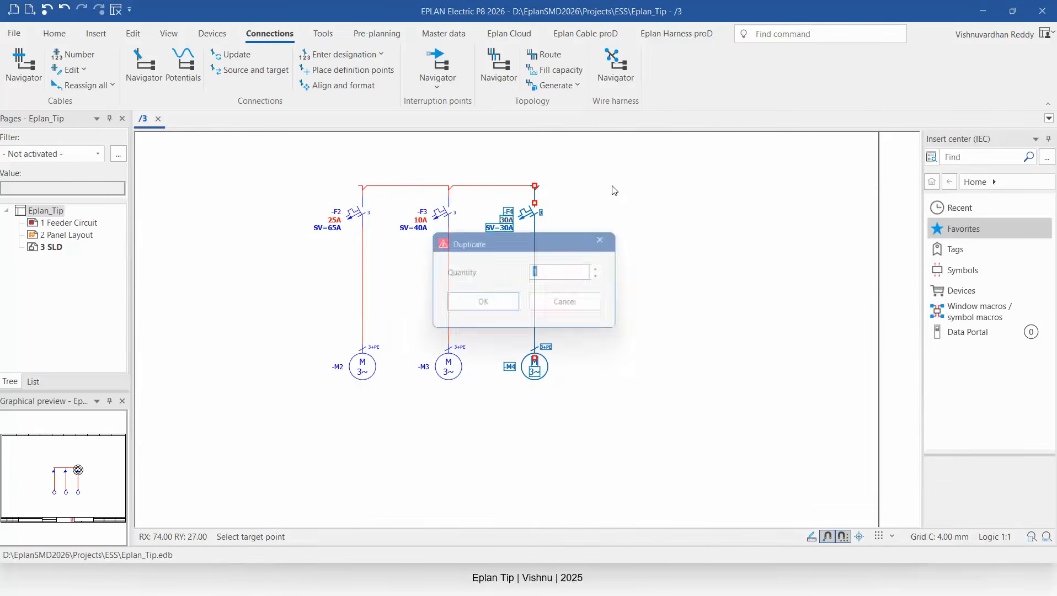
{"action": "left_click", "coordinate": [498, 305]}
{"action": "left_click", "coordinate": [499, 377]}
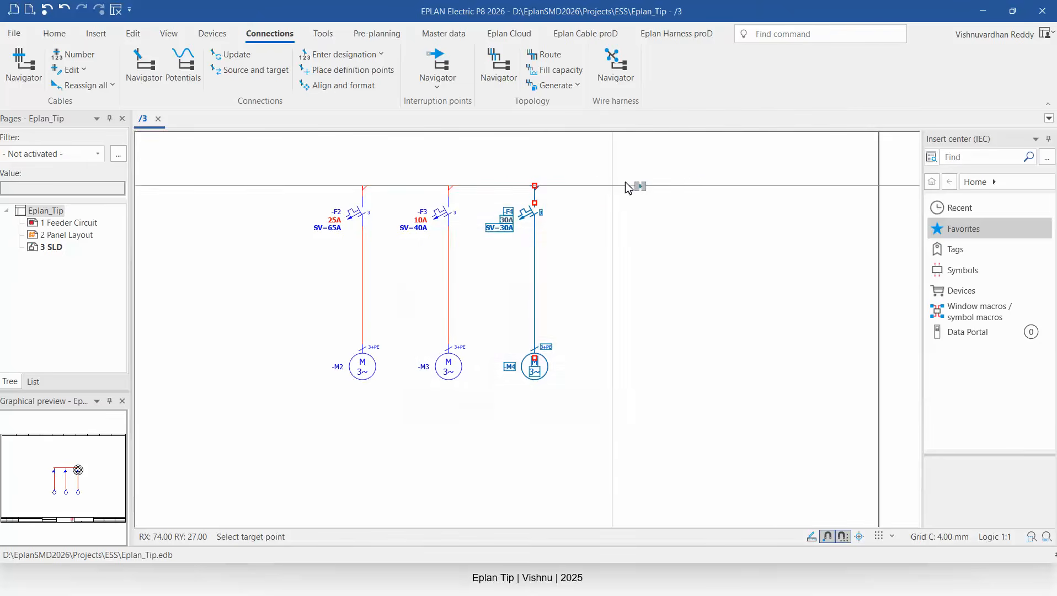
{"action": "left_click", "coordinate": [682, 178]}
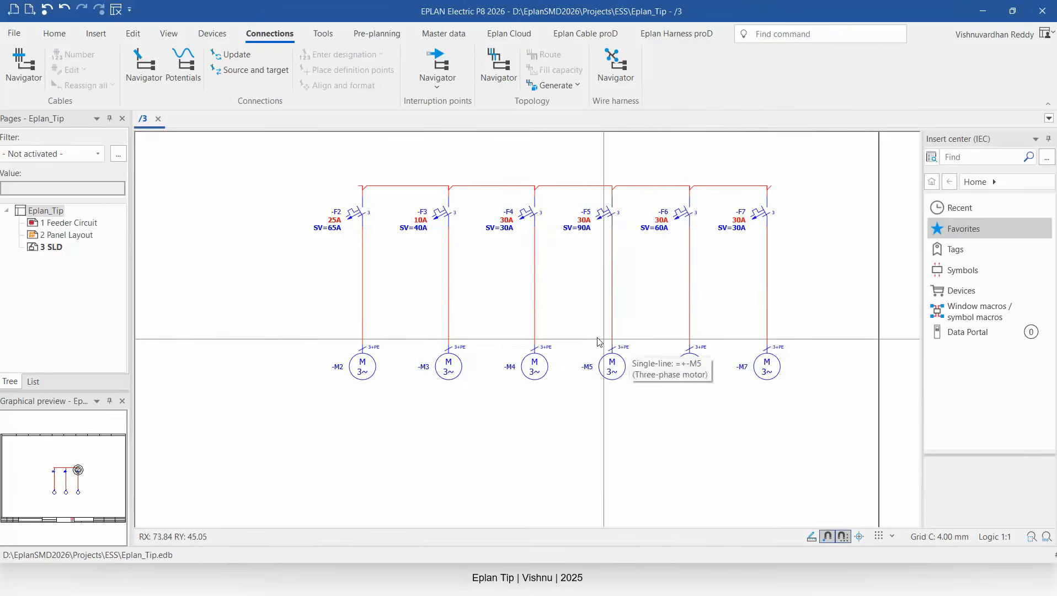
Set the -F7 motor overload switch's technical characteristics to 12A and update the connections.
{"action": "scroll", "coordinate": [557, 274], "scroll_direction": "up", "scroll_amount": 1}
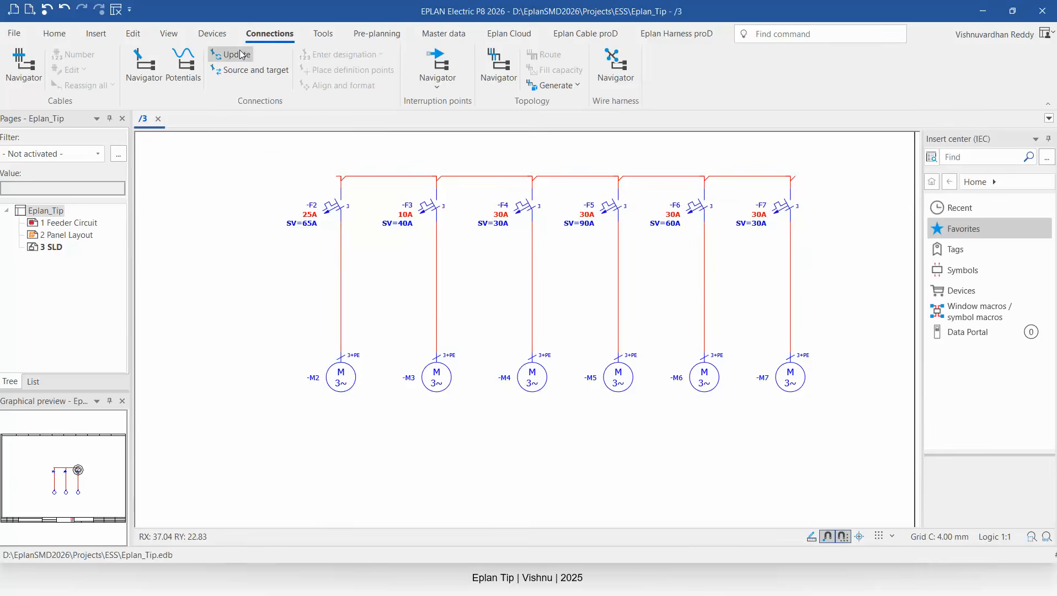
{"action": "scroll", "coordinate": [704, 240], "scroll_direction": "up", "scroll_amount": 2}
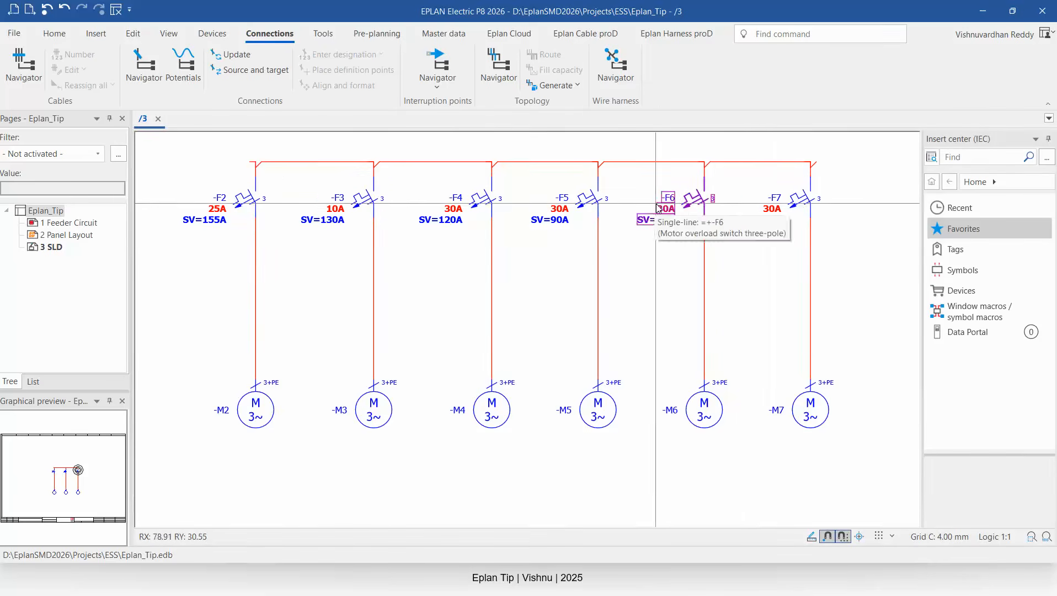
{"action": "double_click", "coordinate": [772, 210]}
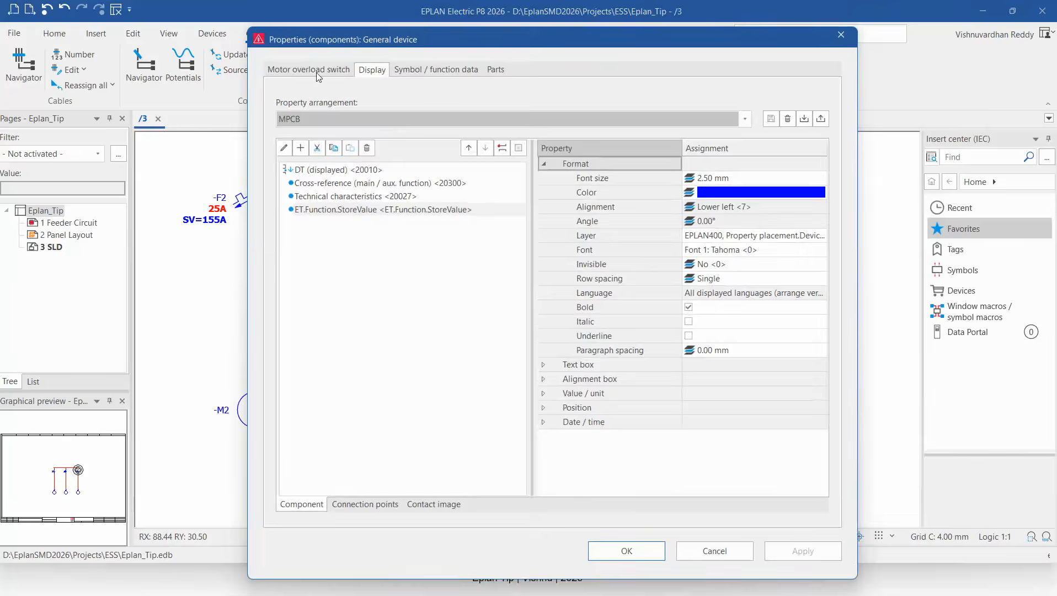
{"action": "left_click", "coordinate": [309, 69]}
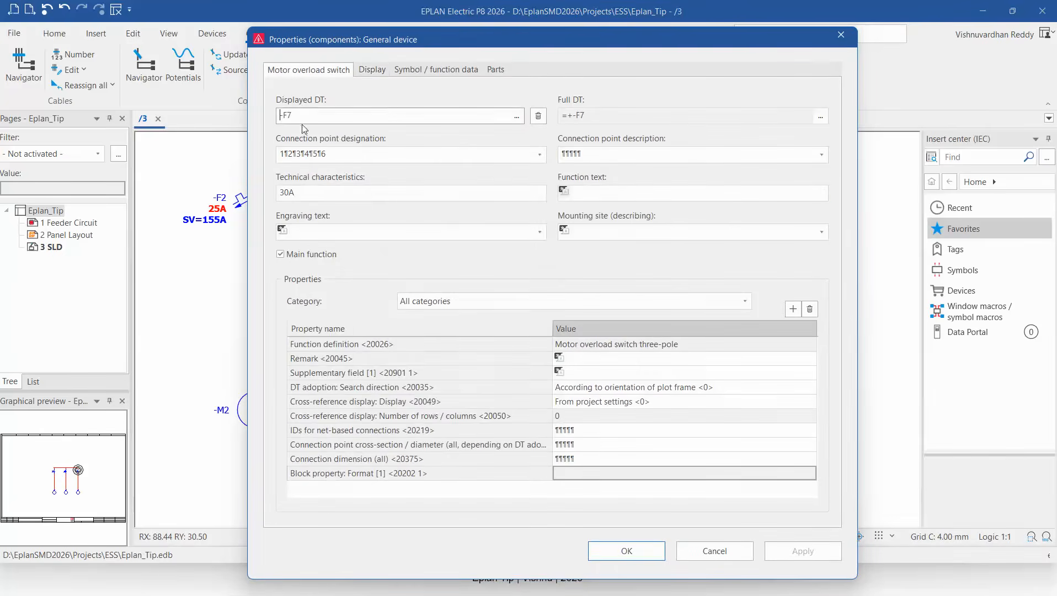
{"action": "left_click", "coordinate": [291, 191]}
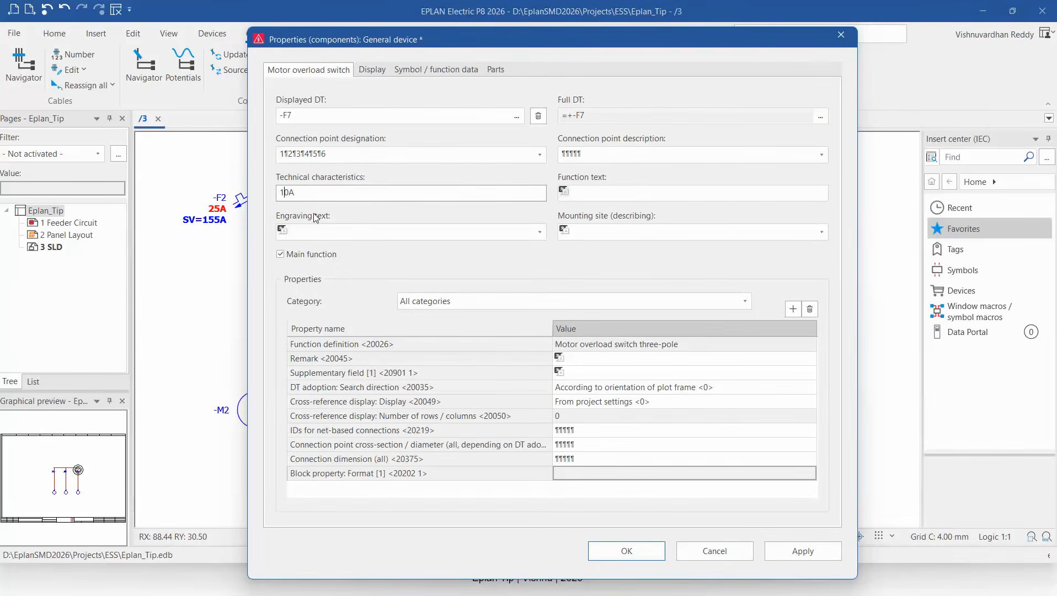
{"action": "type", "text": "1"}
{"action": "key", "text": "Delete"}
{"action": "type", "text": "2"}
{"action": "left_click", "coordinate": [619, 552]}
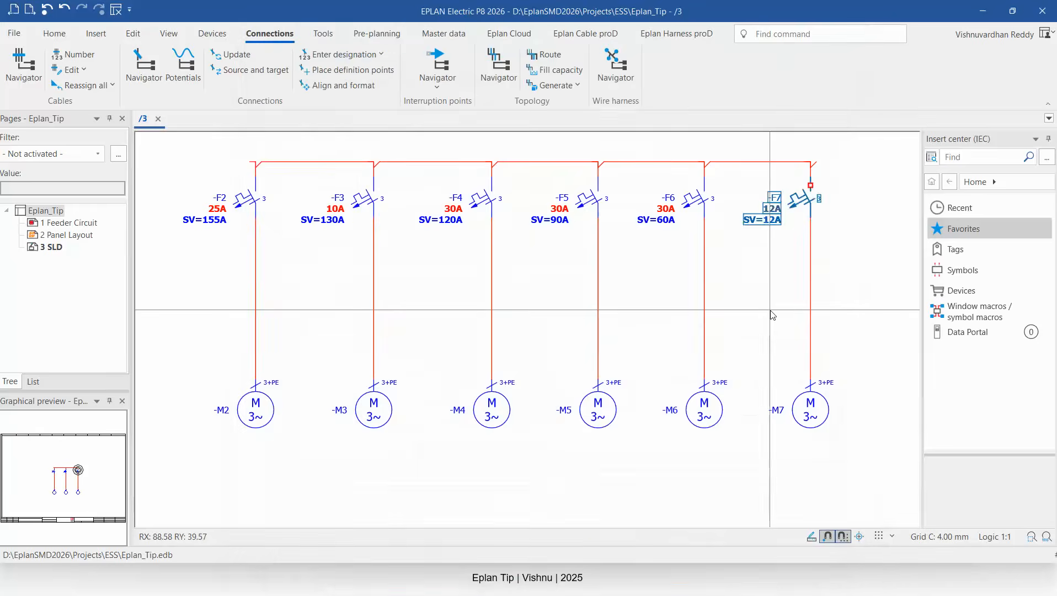
{"action": "left_click", "coordinate": [231, 54]}
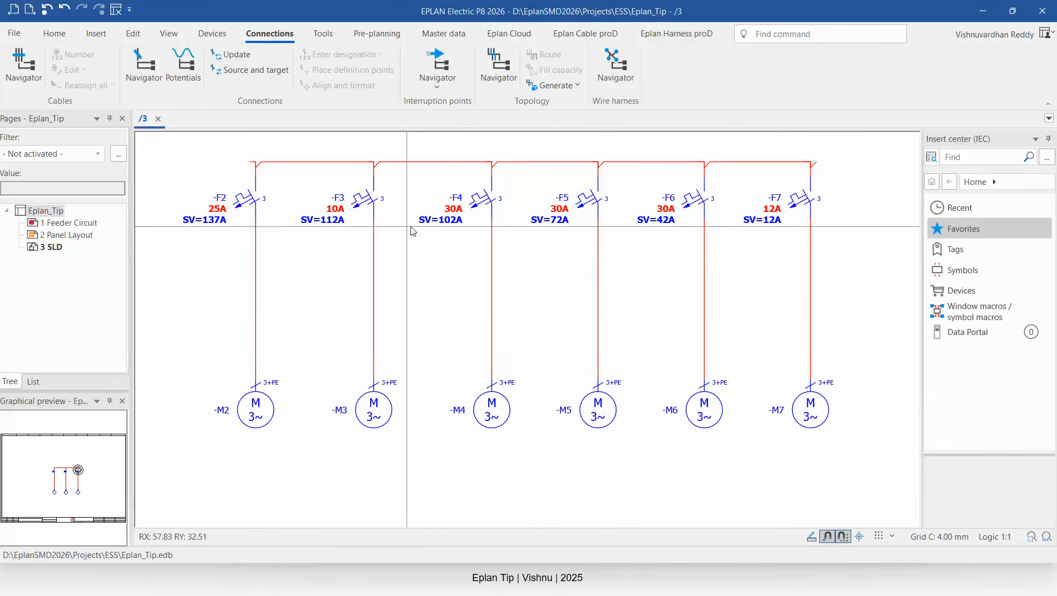
Copy the -F2 feeder with its motor and paste three duplicates to its left.
{"action": "scroll", "coordinate": [408, 221], "scroll_direction": "down", "scroll_amount": 3}
{"action": "left_click_drag", "start_coordinate": [245, 149], "coordinate": [363, 387]}
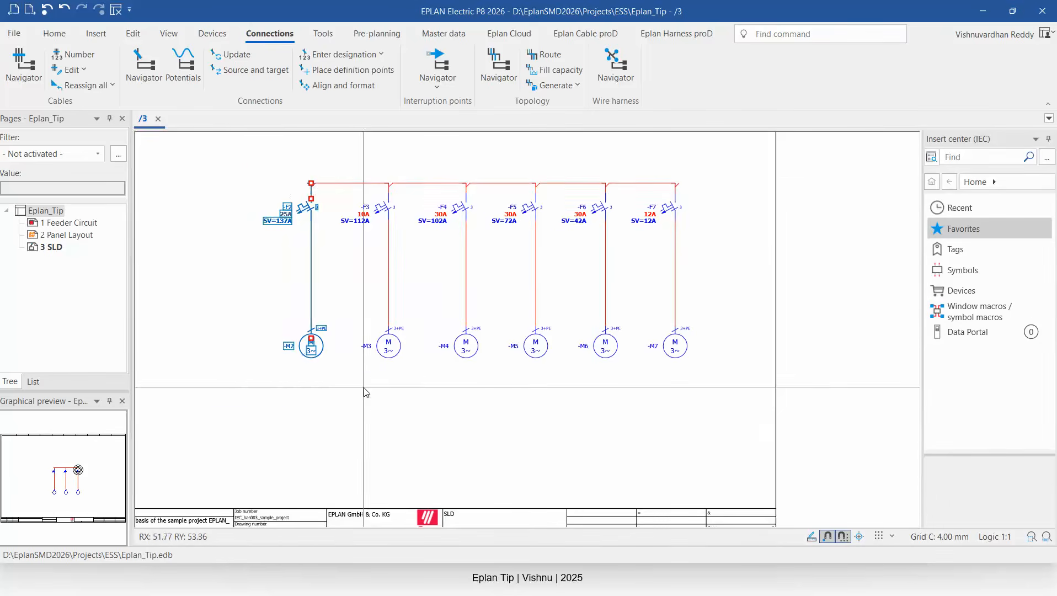
{"action": "key", "text": "ctrl+c"}
{"action": "key", "text": "ctrl+v"}
{"action": "left_click", "coordinate": [240, 193]}
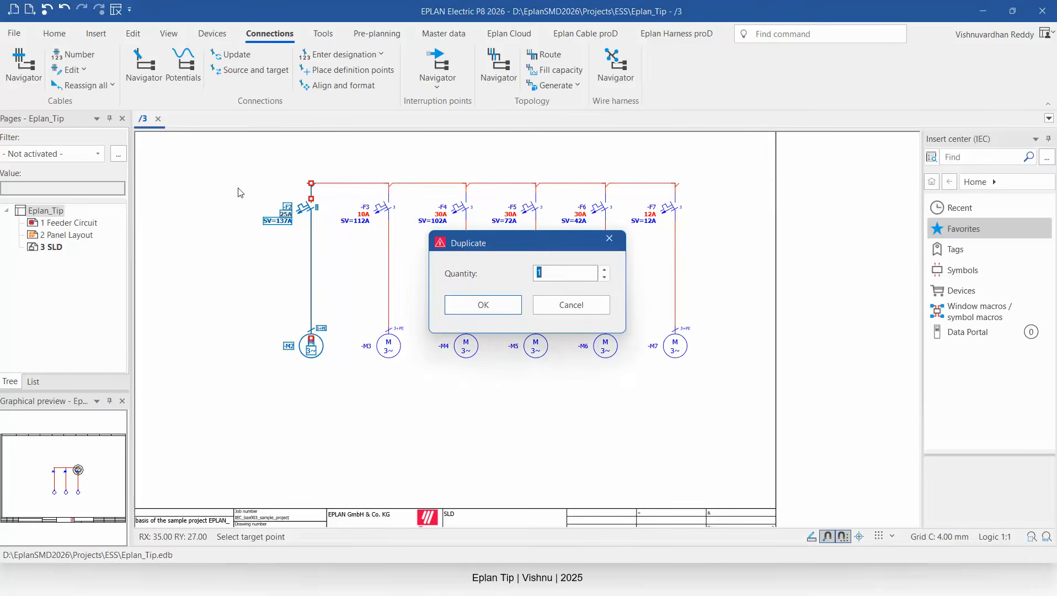
{"action": "left_click", "coordinate": [481, 303]}
{"action": "left_click", "coordinate": [490, 375]}
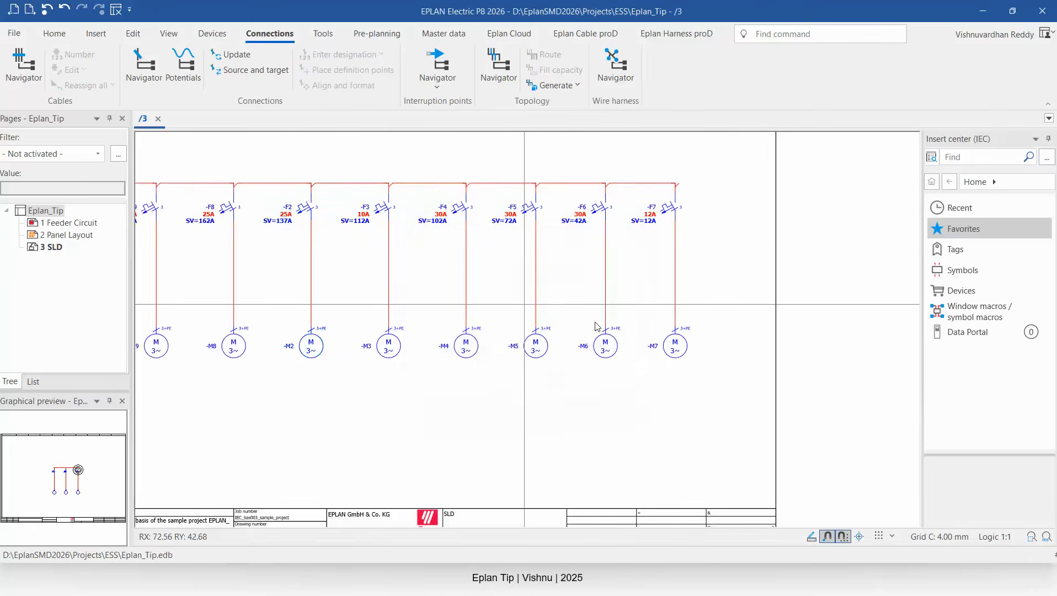
Update the connections to recalculate the summed values on all feeders.
{"action": "scroll", "coordinate": [406, 278], "scroll_direction": "down", "scroll_amount": 1}
{"action": "scroll", "coordinate": [234, 264], "scroll_direction": "up", "scroll_amount": 3}
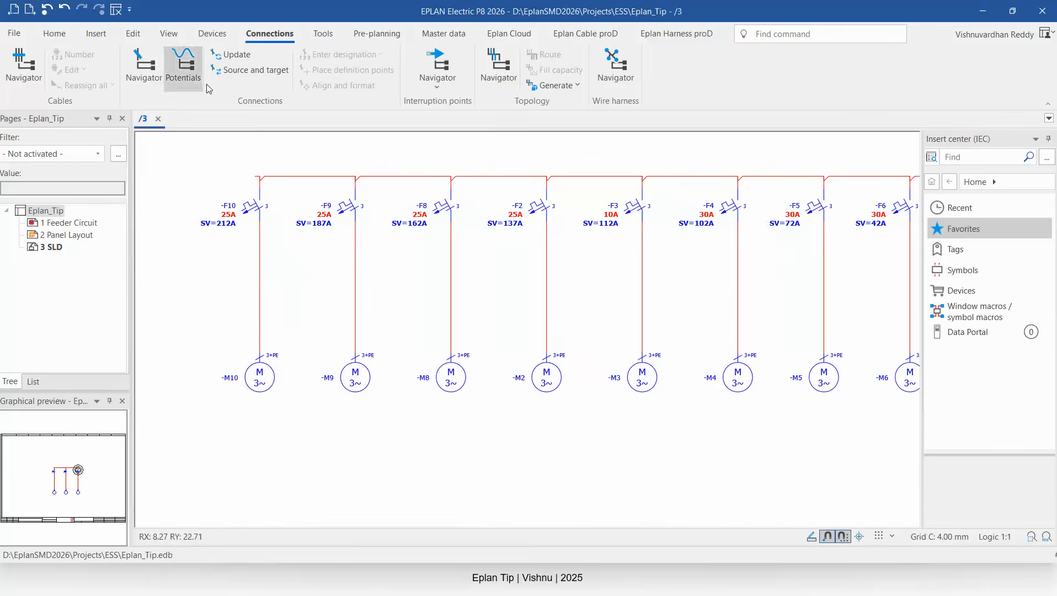
{"action": "left_click", "coordinate": [236, 57]}
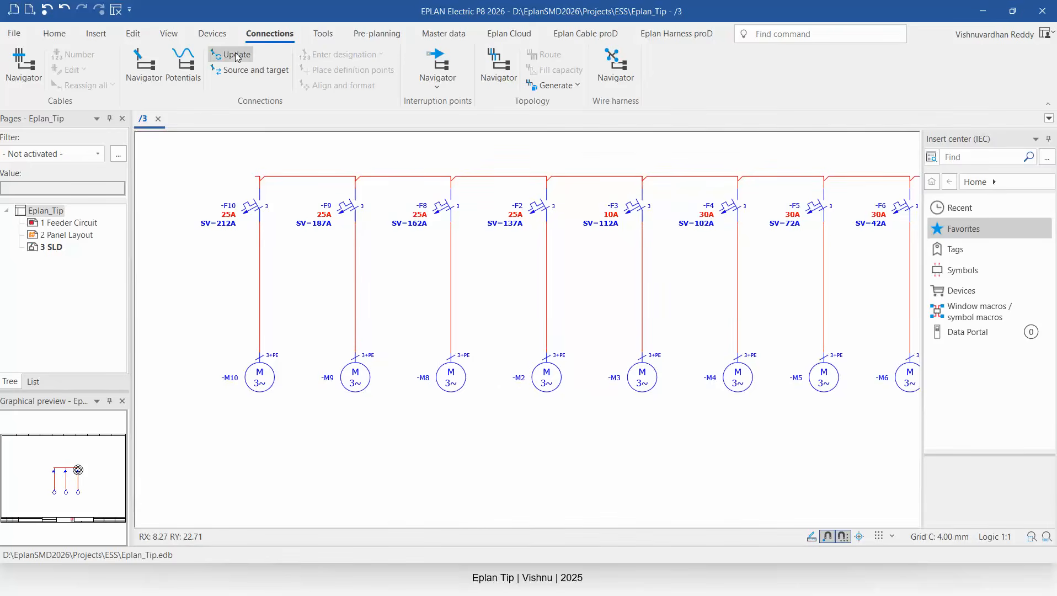
Inspect the summed SV values on every feeder along the busbar.
{"action": "scroll", "coordinate": [213, 243], "scroll_direction": "up", "scroll_amount": 1}
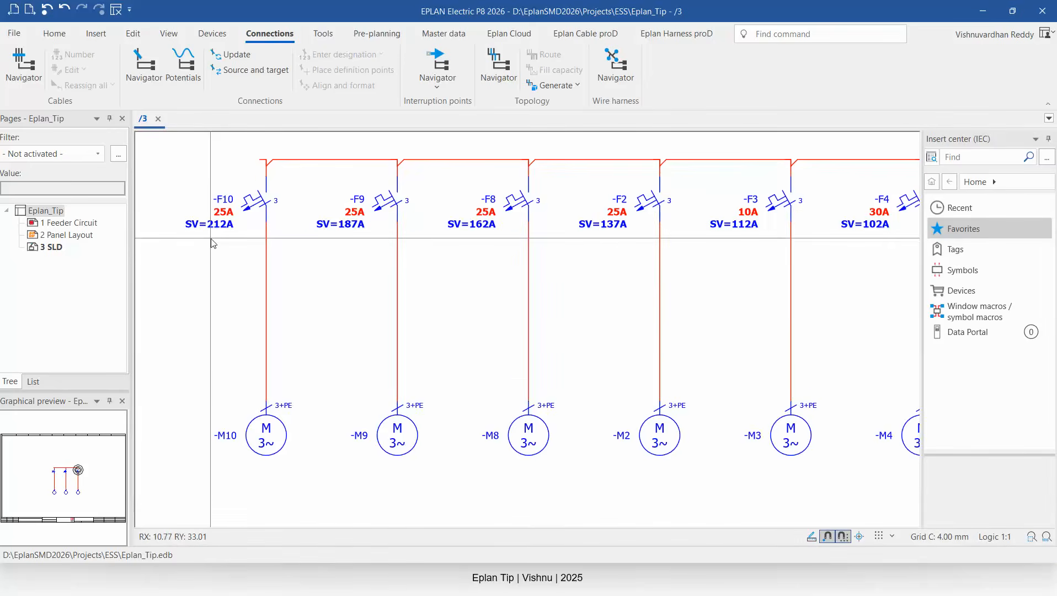
{"action": "scroll", "coordinate": [213, 243], "scroll_direction": "down", "scroll_amount": 3}
{"action": "scroll", "coordinate": [349, 228], "scroll_direction": "up", "scroll_amount": 2}
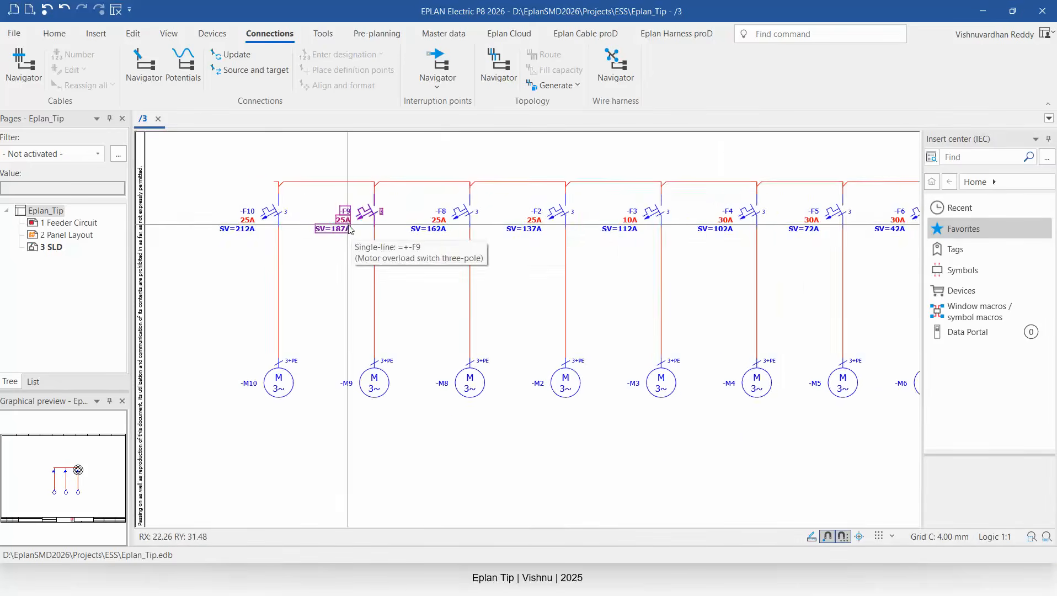
{"action": "scroll", "coordinate": [250, 244], "scroll_direction": "up", "scroll_amount": 1}
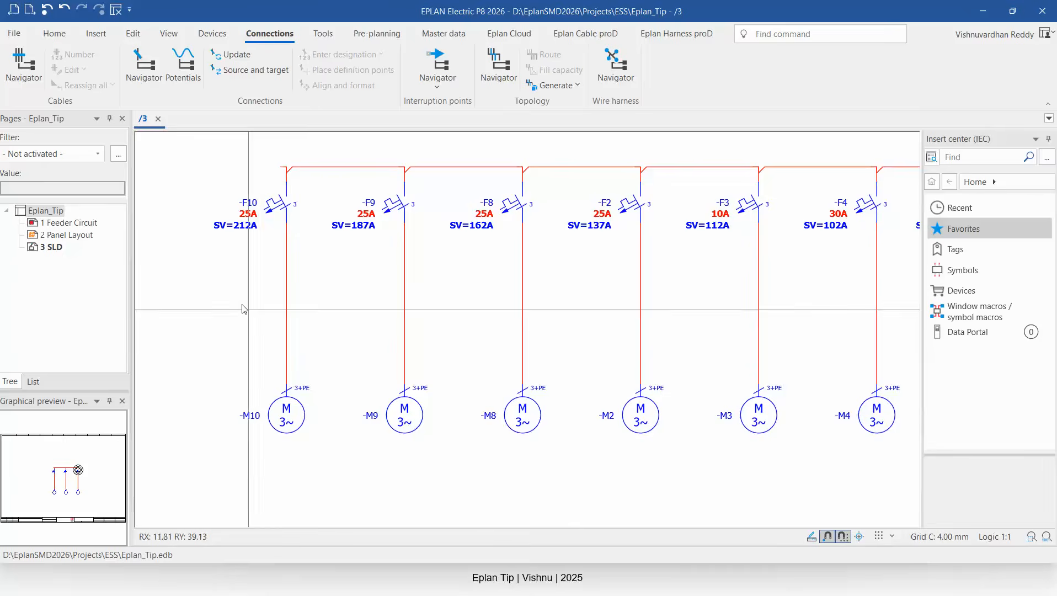
{"action": "scroll", "coordinate": [221, 270], "scroll_direction": "down", "scroll_amount": 1}
{"action": "scroll", "coordinate": [452, 251], "scroll_direction": "down", "scroll_amount": 1}
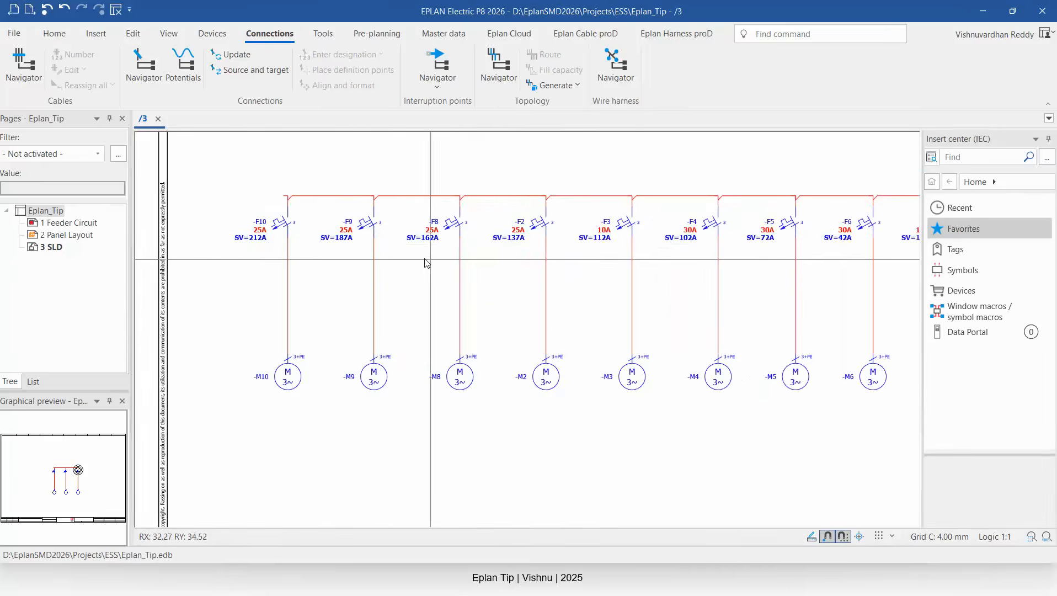
{"action": "scroll", "coordinate": [419, 259], "scroll_direction": "down", "scroll_amount": 1}
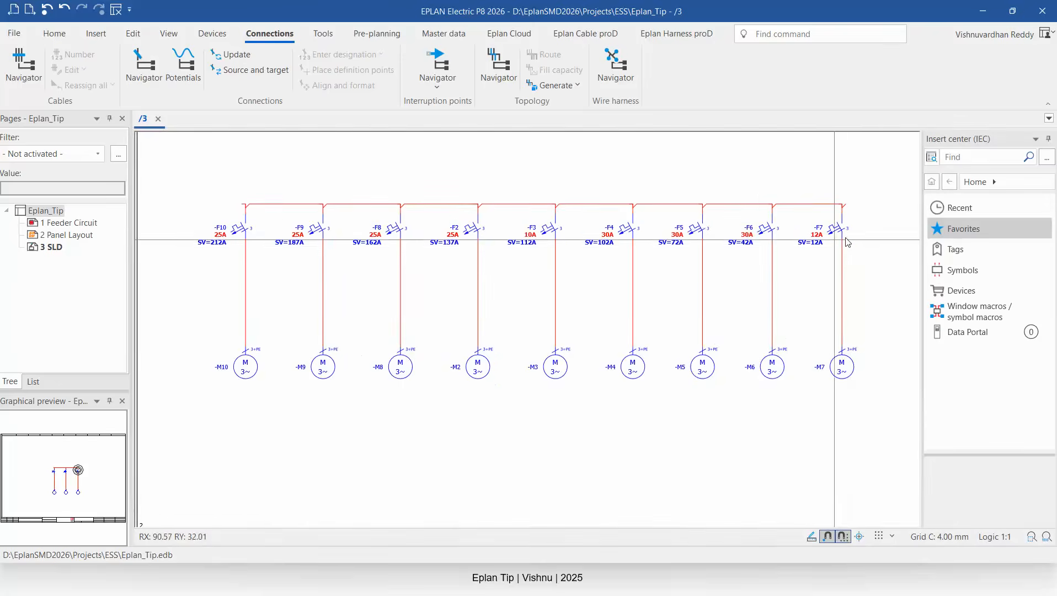
{"action": "scroll", "coordinate": [243, 275], "scroll_direction": "up", "scroll_amount": 1}
{"action": "scroll", "coordinate": [200, 270], "scroll_direction": "up", "scroll_amount": 1}
{"action": "scroll", "coordinate": [199, 270], "scroll_direction": "down", "scroll_amount": 2}
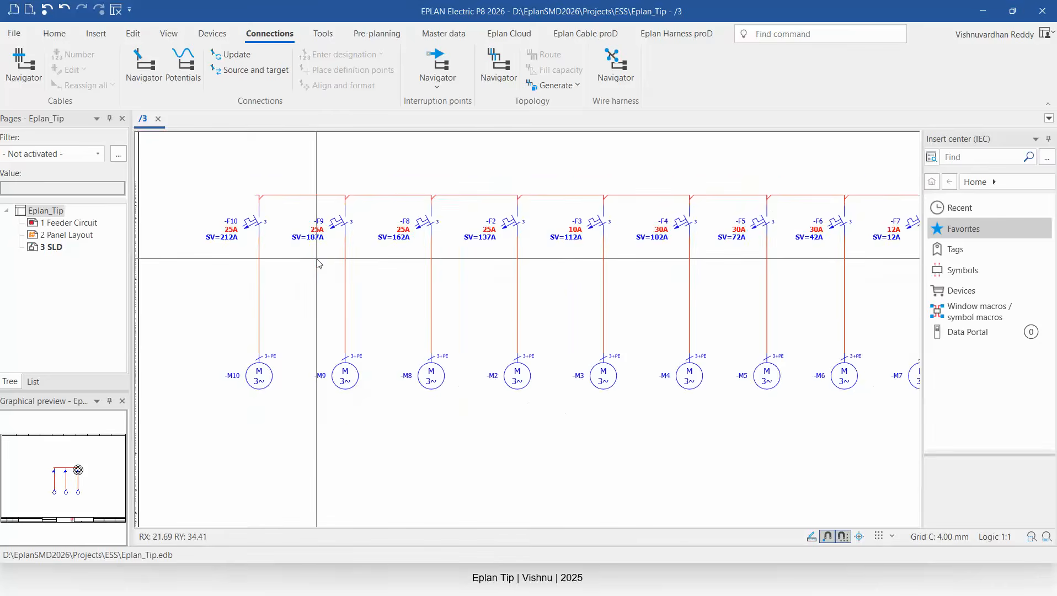
{"action": "scroll", "coordinate": [821, 215], "scroll_direction": "down", "scroll_amount": 1}
{"action": "scroll", "coordinate": [826, 204], "scroll_direction": "up", "scroll_amount": 3}
{"action": "scroll", "coordinate": [826, 202], "scroll_direction": "up", "scroll_amount": 1}
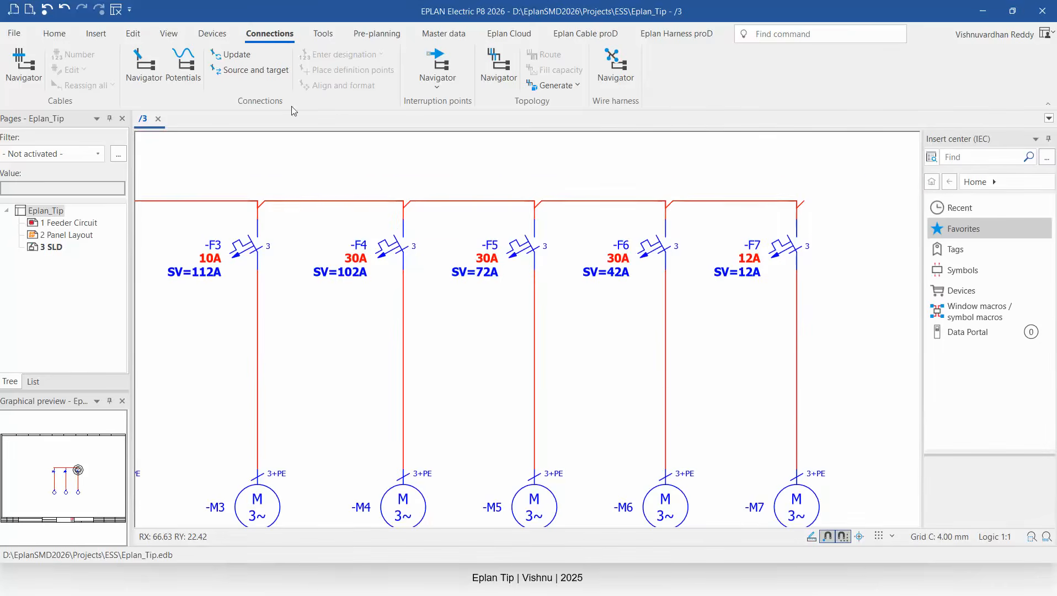
Insert a T-node down at the -F6 busbar junction with 1st target right, 2nd target below, and update the connections.
{"action": "left_click", "coordinate": [95, 33]}
{"action": "left_click", "coordinate": [88, 57]}
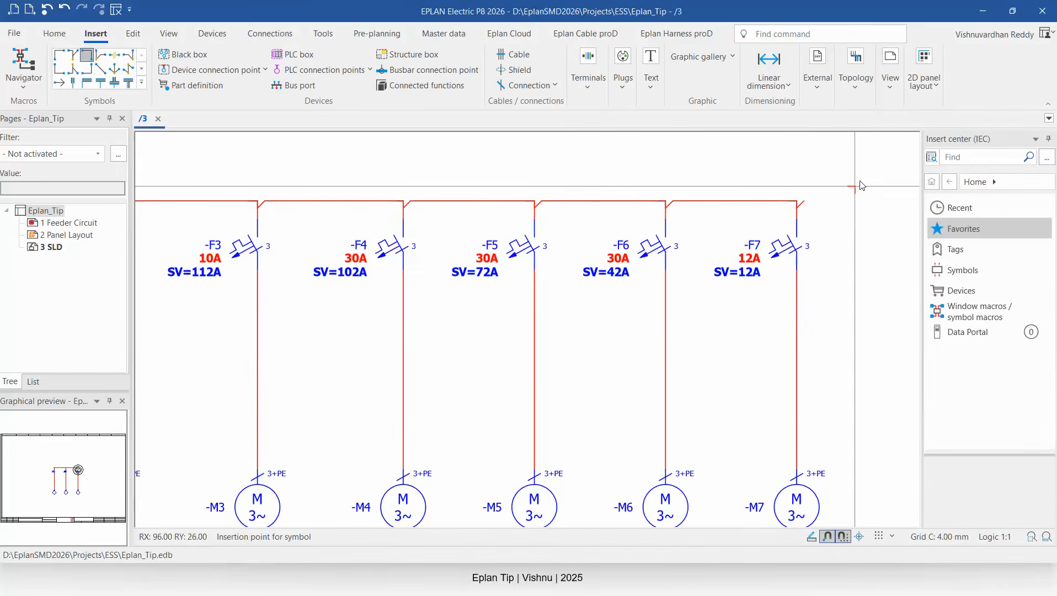
{"action": "scroll", "coordinate": [839, 184], "scroll_direction": "down", "scroll_amount": 2}
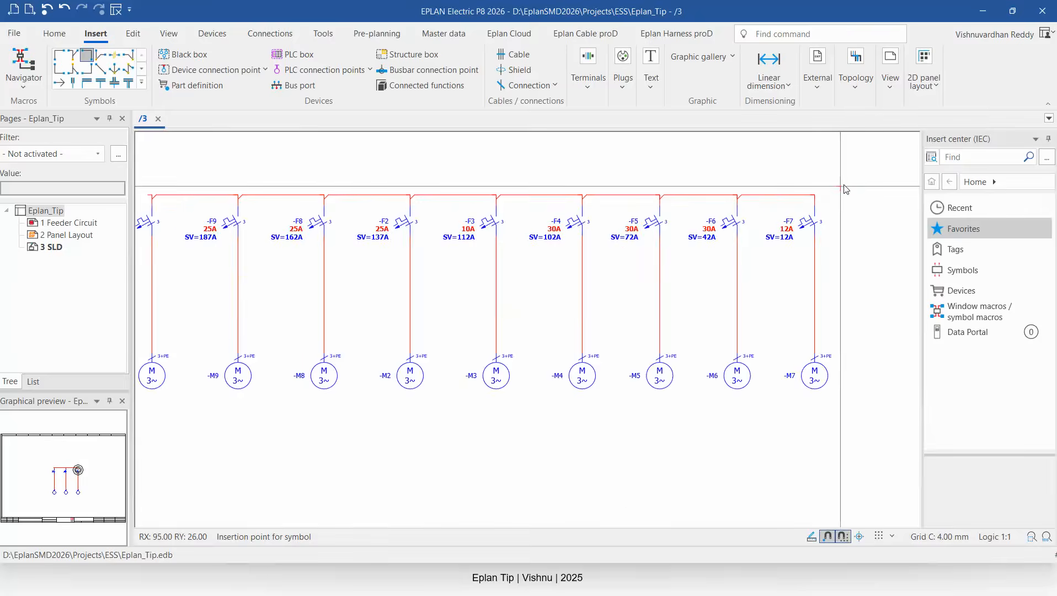
{"action": "scroll", "coordinate": [760, 203], "scroll_direction": "up", "scroll_amount": 1}
{"action": "scroll", "coordinate": [760, 203], "scroll_direction": "up", "scroll_amount": 1}
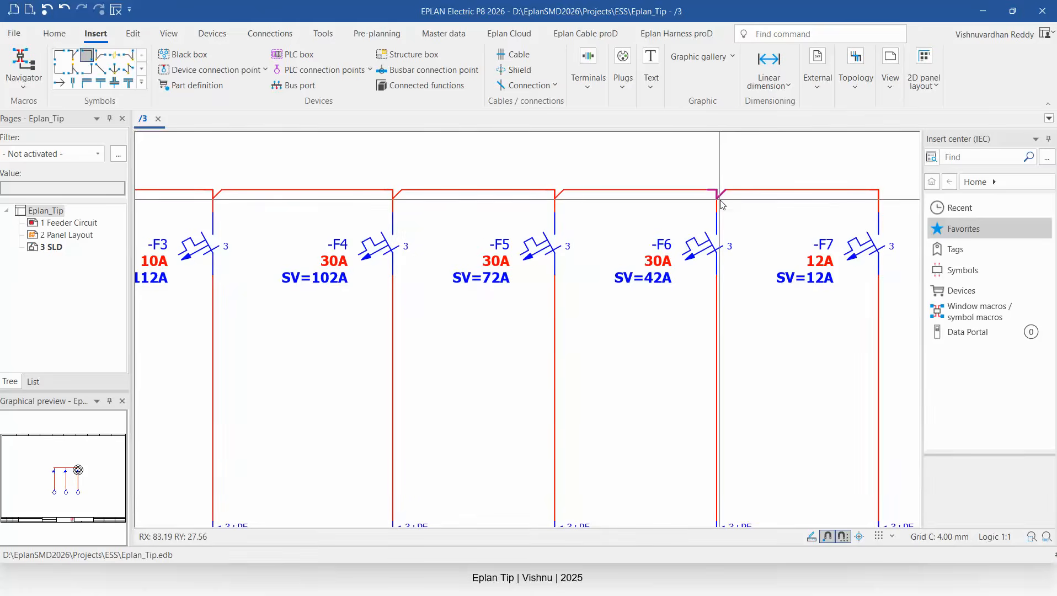
{"action": "left_click", "coordinate": [719, 200]}
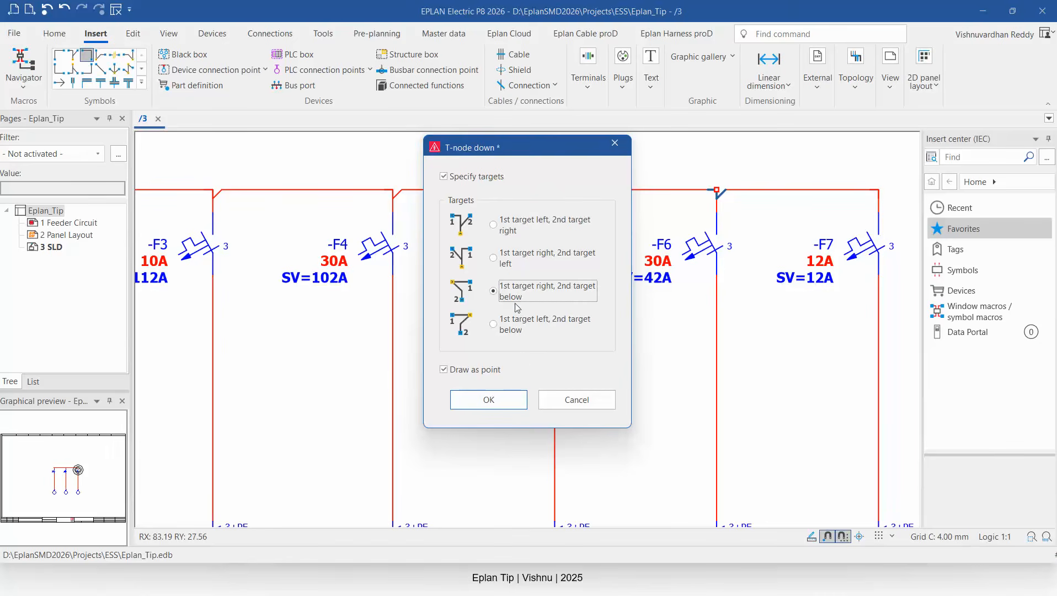
{"action": "left_click", "coordinate": [488, 399]}
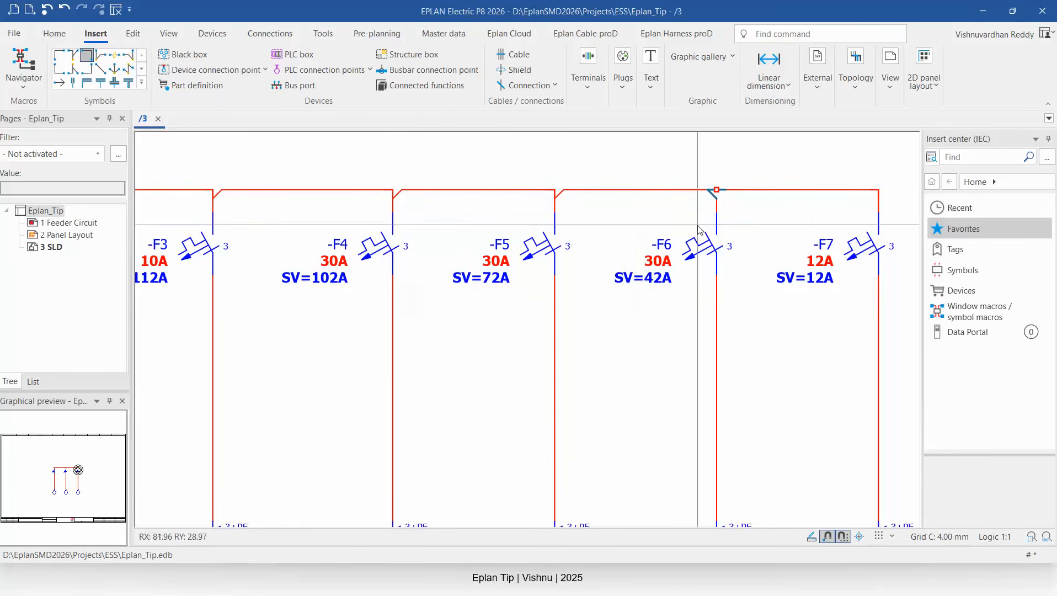
{"action": "left_click", "coordinate": [269, 33]}
{"action": "left_click", "coordinate": [263, 57]}
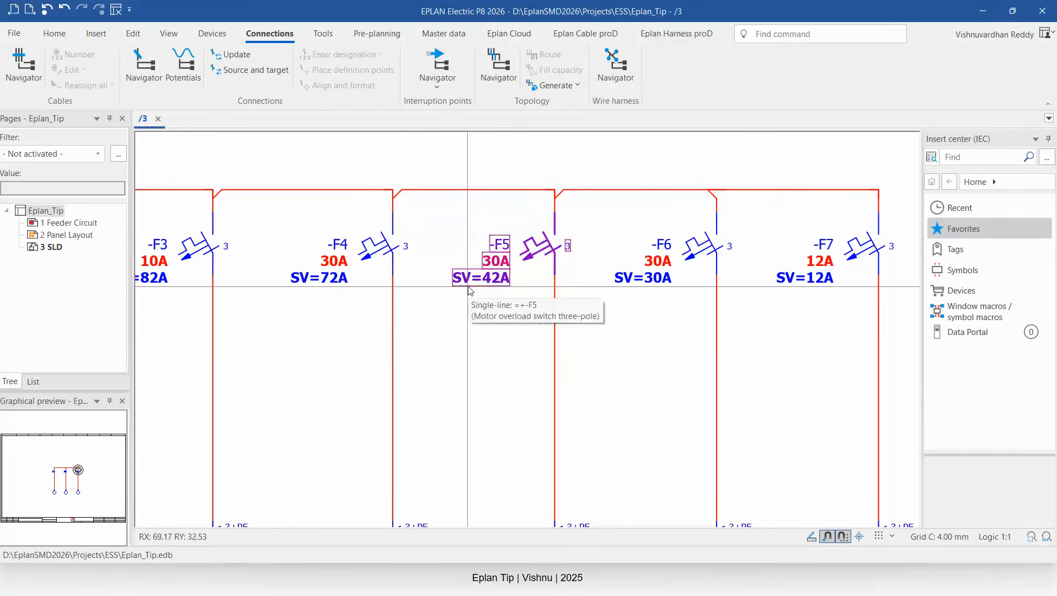
Set the -F6 busbar T-node's targets to 1st target left, 2nd target right.
{"action": "double_click", "coordinate": [716, 192]}
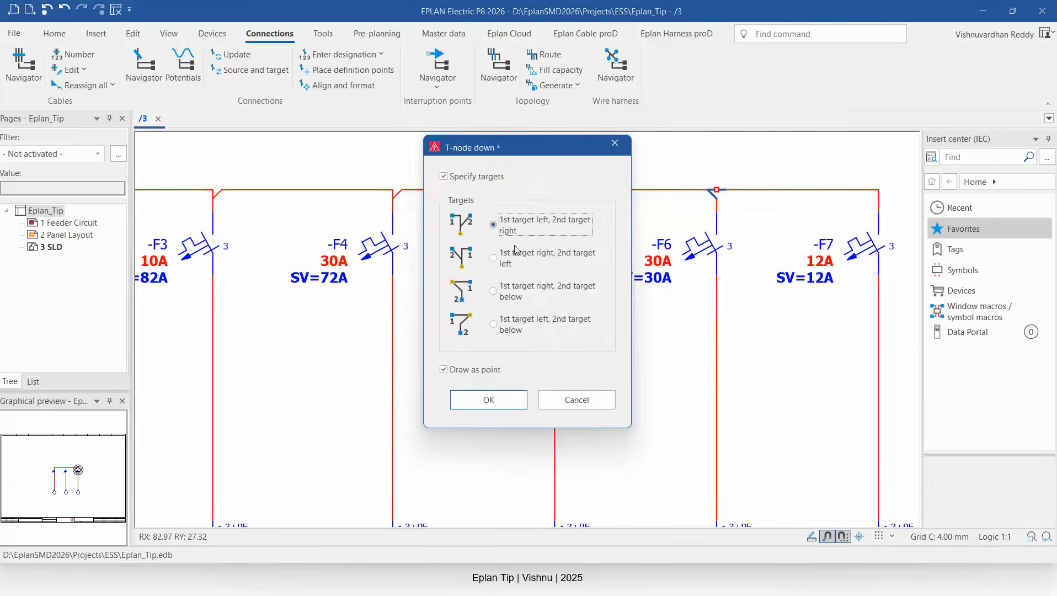
{"action": "left_click", "coordinate": [513, 407]}
Inspect the recalculated summed values across all feeders in the single-line diagram.
{"action": "scroll", "coordinate": [753, 172], "scroll_direction": "down", "scroll_amount": 3}
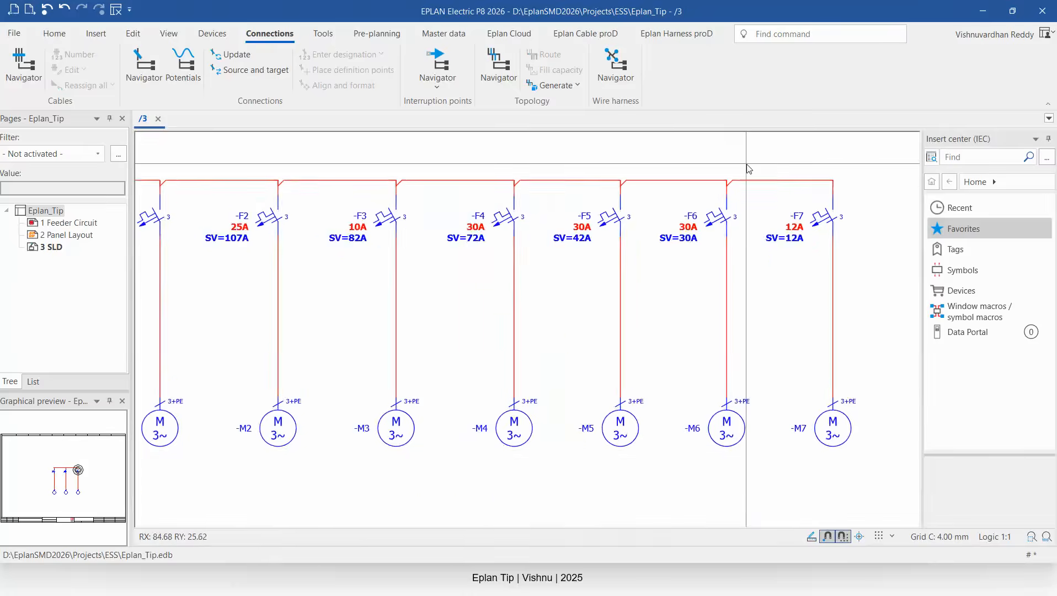
{"action": "scroll", "coordinate": [781, 169], "scroll_direction": "down", "scroll_amount": 3}
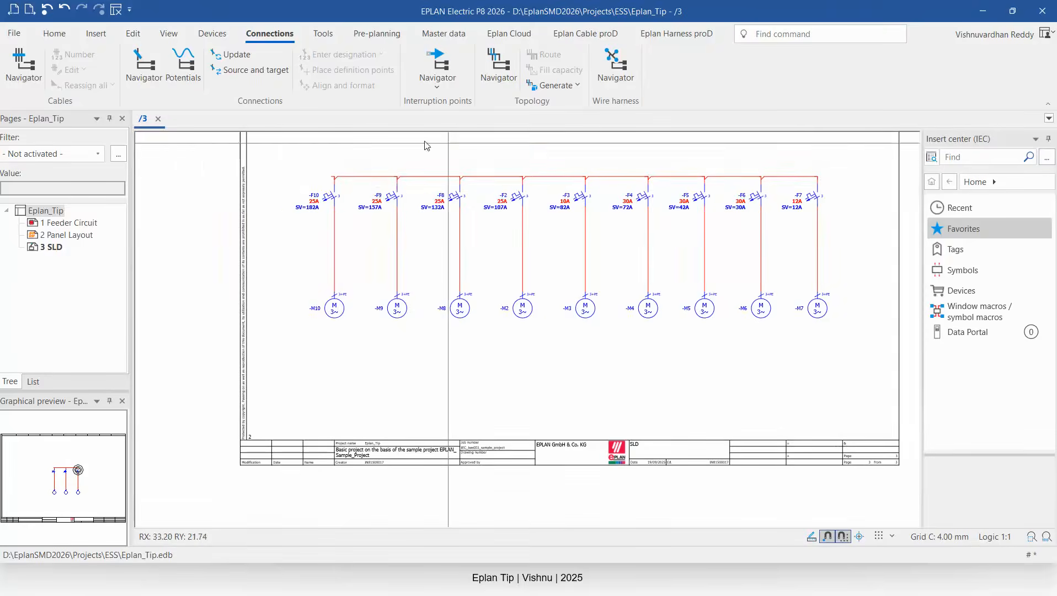
{"action": "scroll", "coordinate": [425, 146], "scroll_direction": "up", "scroll_amount": 3}
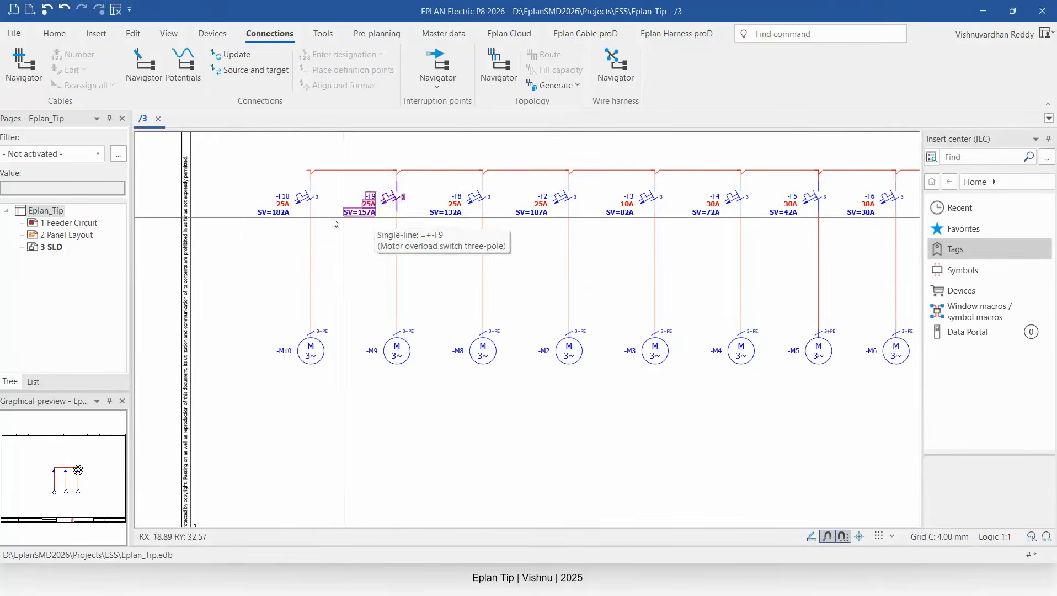
{"action": "scroll", "coordinate": [237, 220], "scroll_direction": "down", "scroll_amount": 2}
{"action": "scroll", "coordinate": [240, 223], "scroll_direction": "up", "scroll_amount": 4}
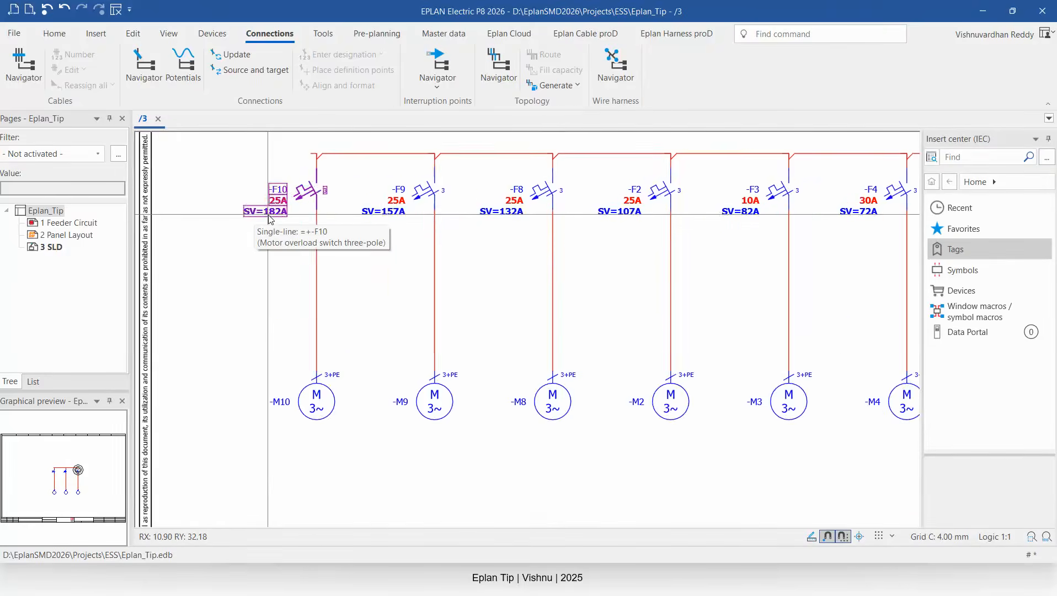
{"action": "scroll", "coordinate": [264, 232], "scroll_direction": "down", "scroll_amount": 2}
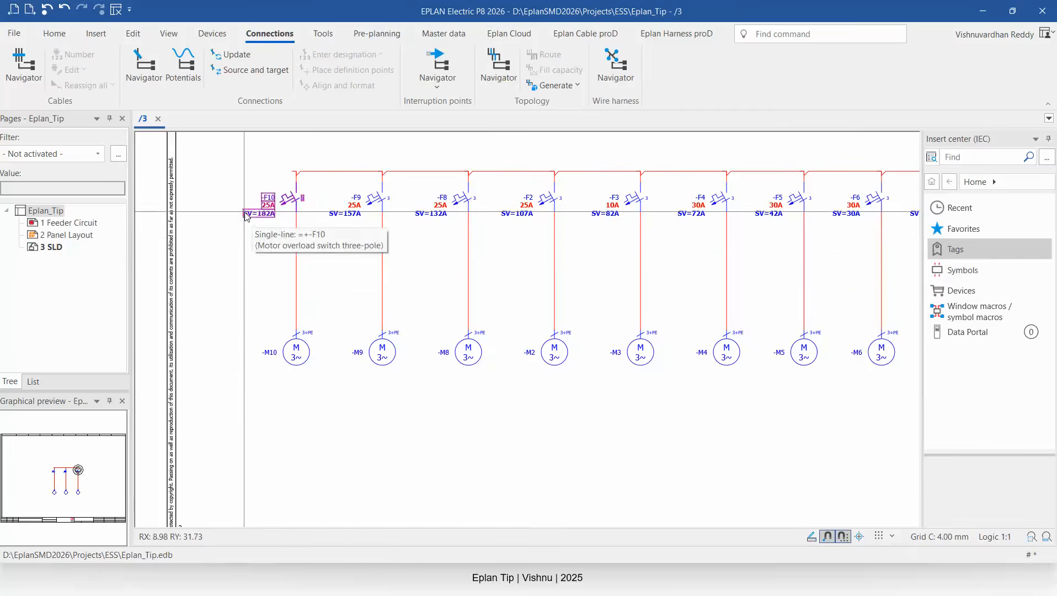
{"action": "scroll", "coordinate": [314, 244], "scroll_direction": "up", "scroll_amount": 2}
{"action": "scroll", "coordinate": [314, 243], "scroll_direction": "down", "scroll_amount": 3}
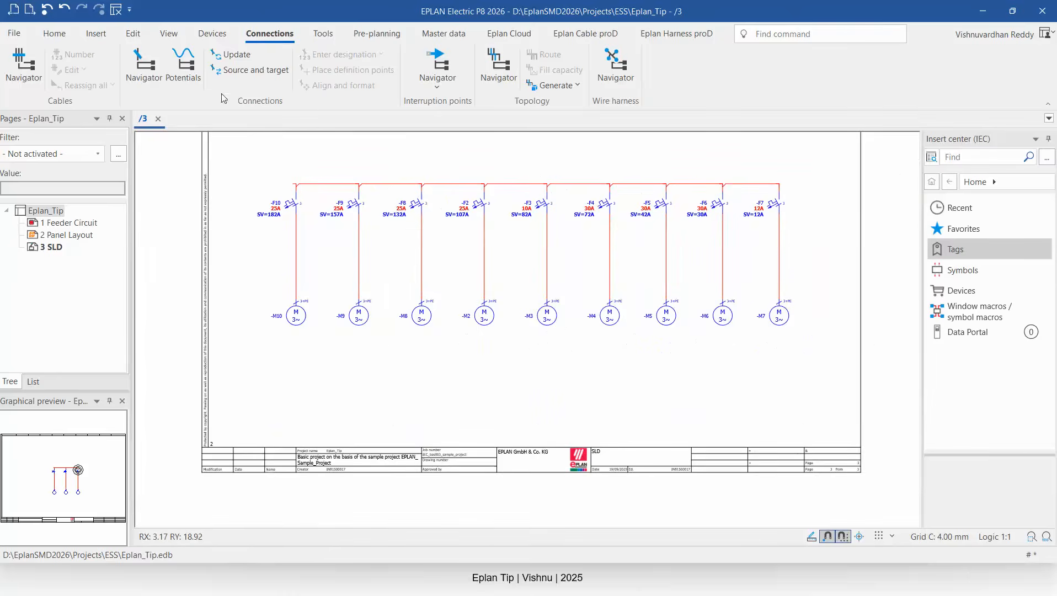
Renumber the device tags of the entire project from the Devices navigator with start value 1 and increment 1.
{"action": "left_click", "coordinate": [168, 34]}
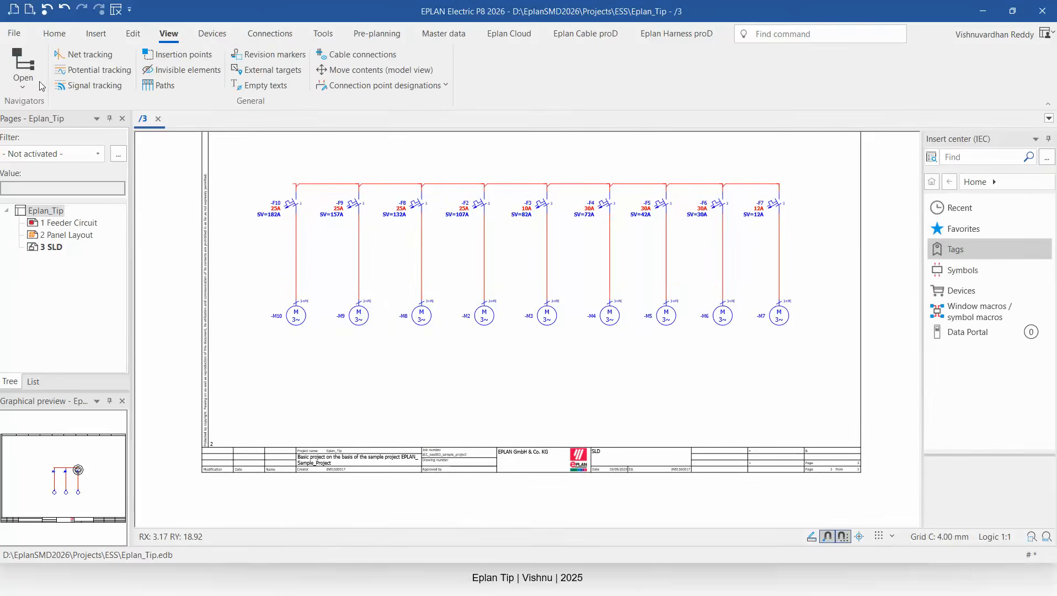
{"action": "left_click", "coordinate": [25, 80]}
{"action": "left_click", "coordinate": [44, 198]}
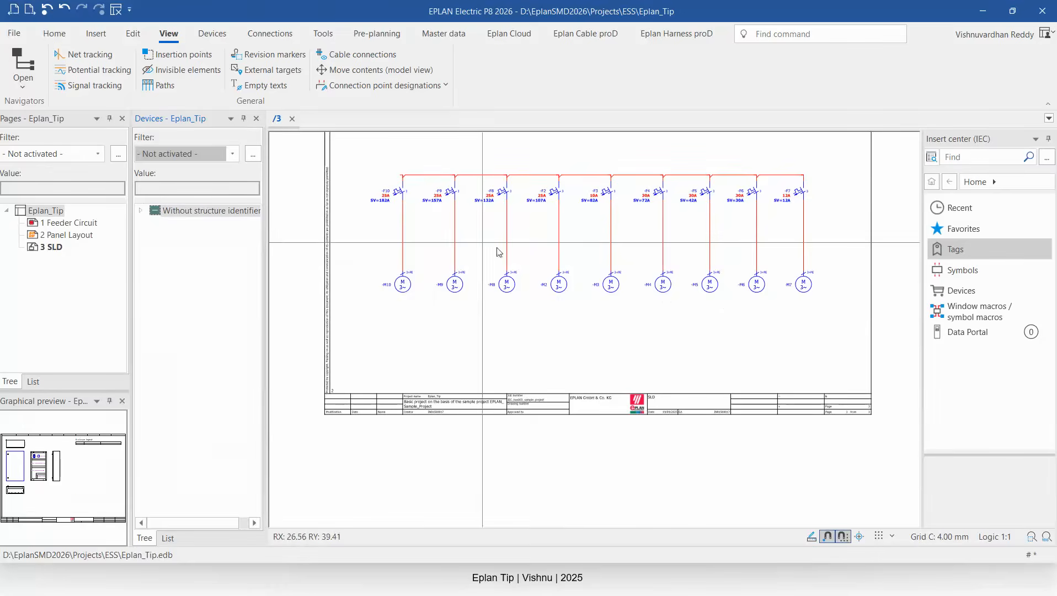
{"action": "left_click", "coordinate": [141, 210]}
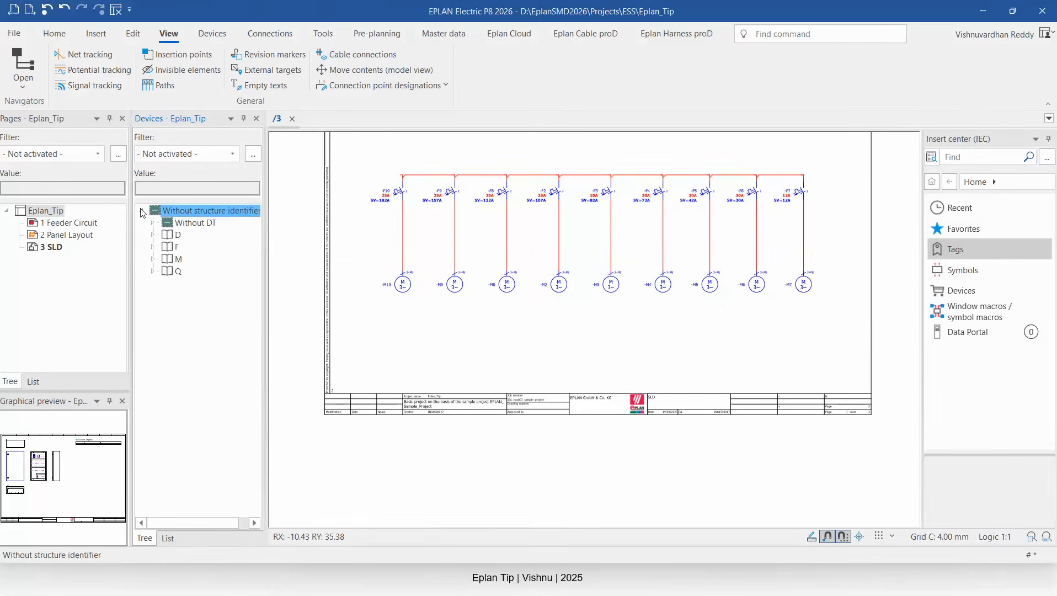
{"action": "left_click", "coordinate": [178, 234]}
{"action": "right_click", "coordinate": [179, 231]}
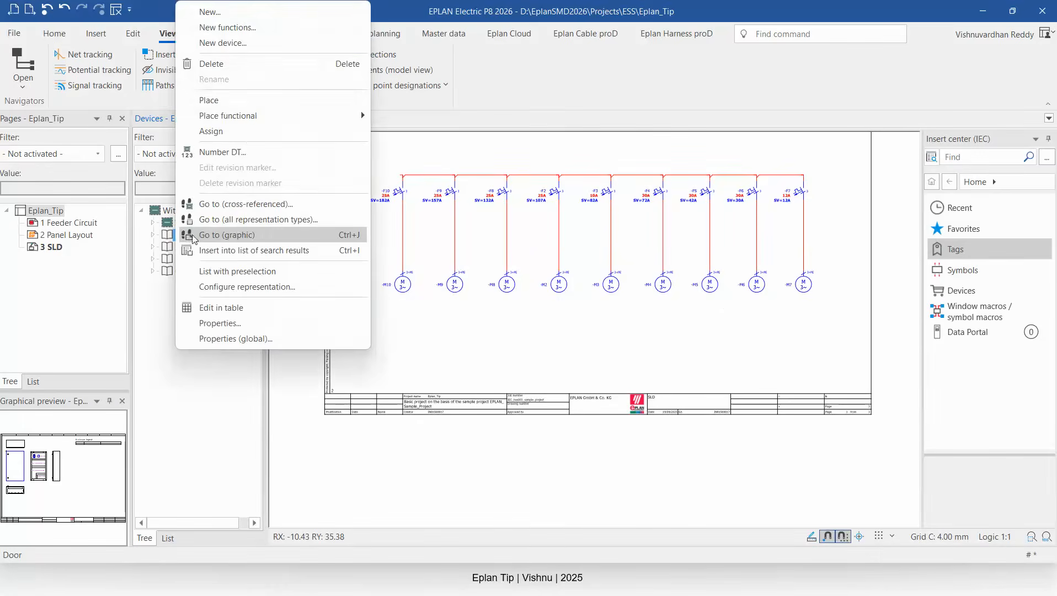
{"action": "left_click", "coordinate": [221, 156]}
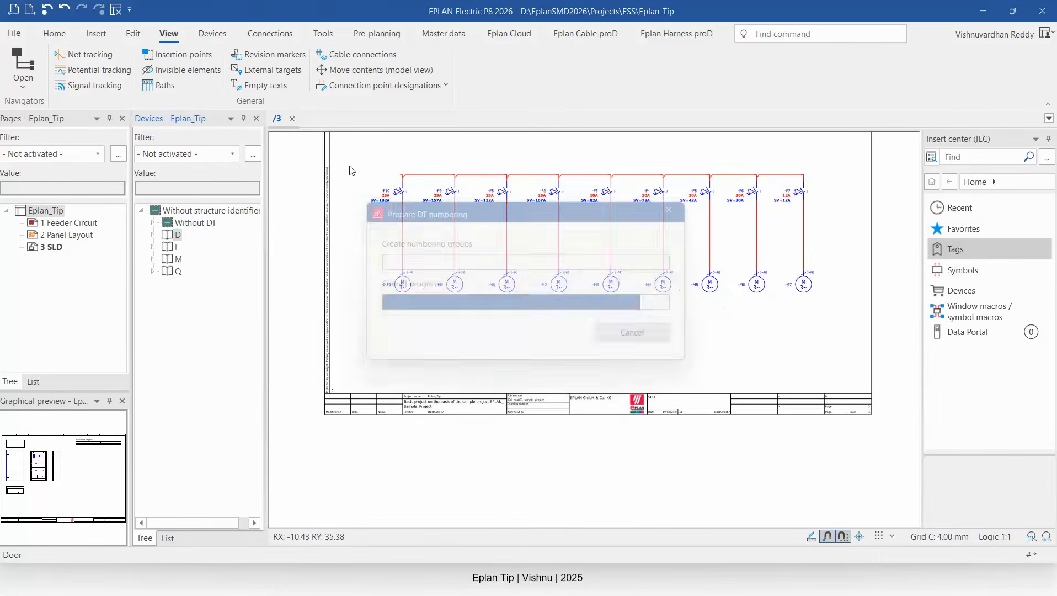
{"action": "left_click", "coordinate": [325, 341]}
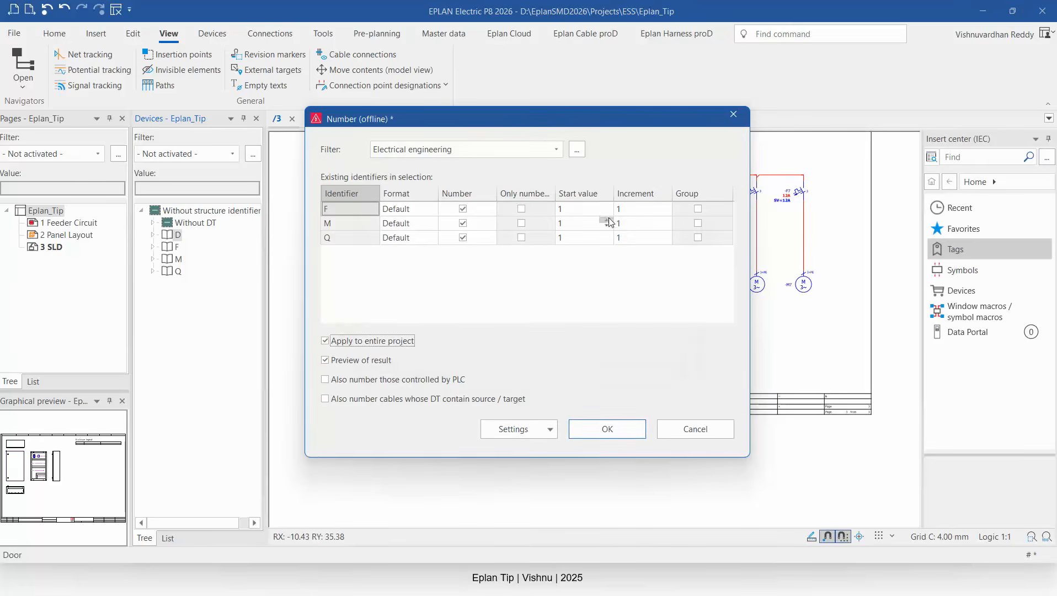
{"action": "left_click", "coordinate": [606, 428]}
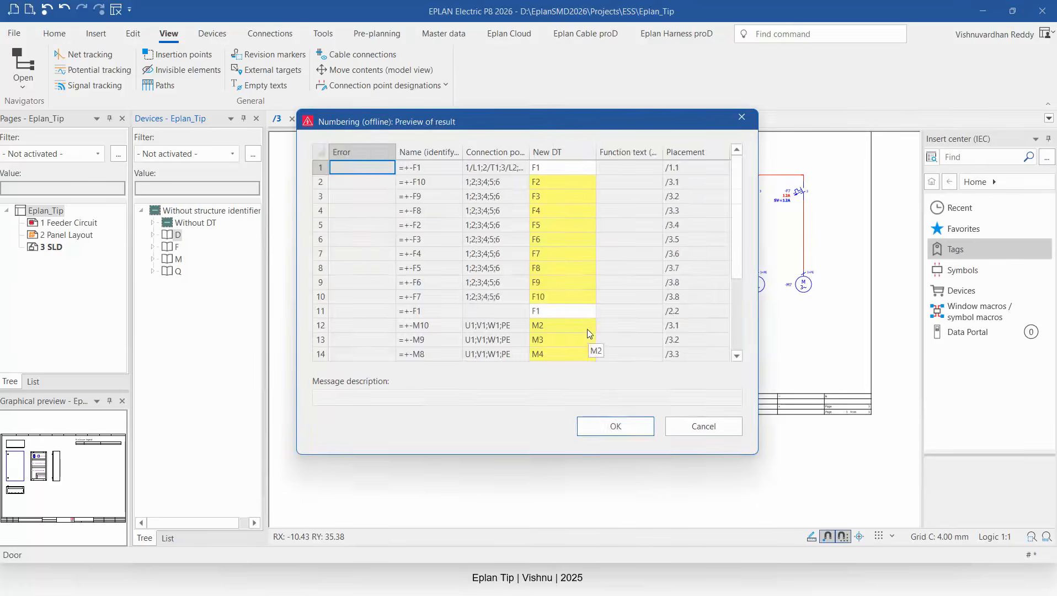
{"action": "left_click", "coordinate": [615, 428]}
Examine the renumbered feeders and their summed values along the busbar.
{"action": "scroll", "coordinate": [420, 222], "scroll_direction": "up", "scroll_amount": 3}
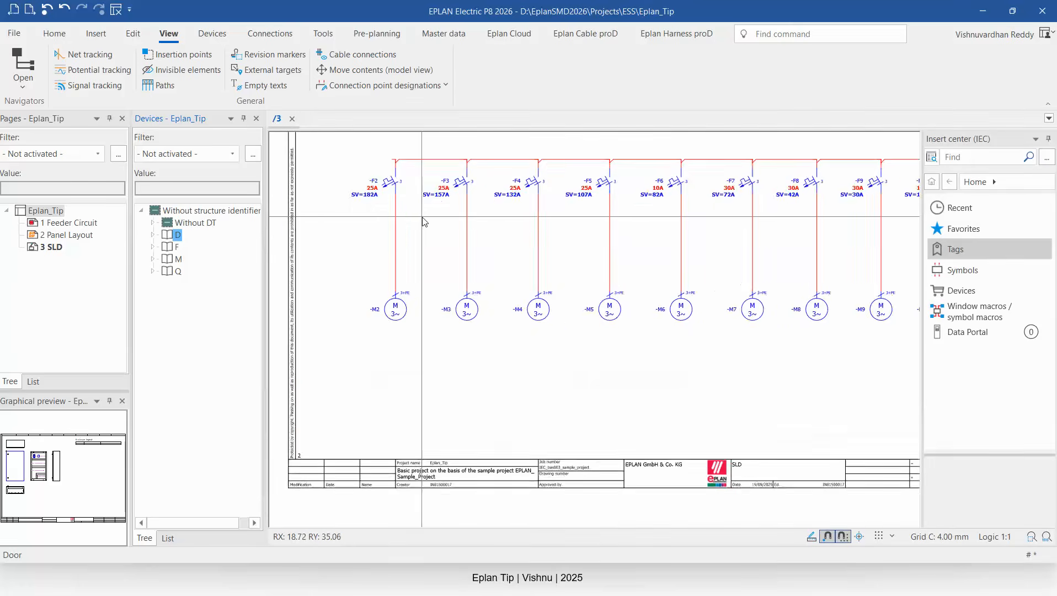
{"action": "scroll", "coordinate": [421, 221], "scroll_direction": "up", "scroll_amount": 1}
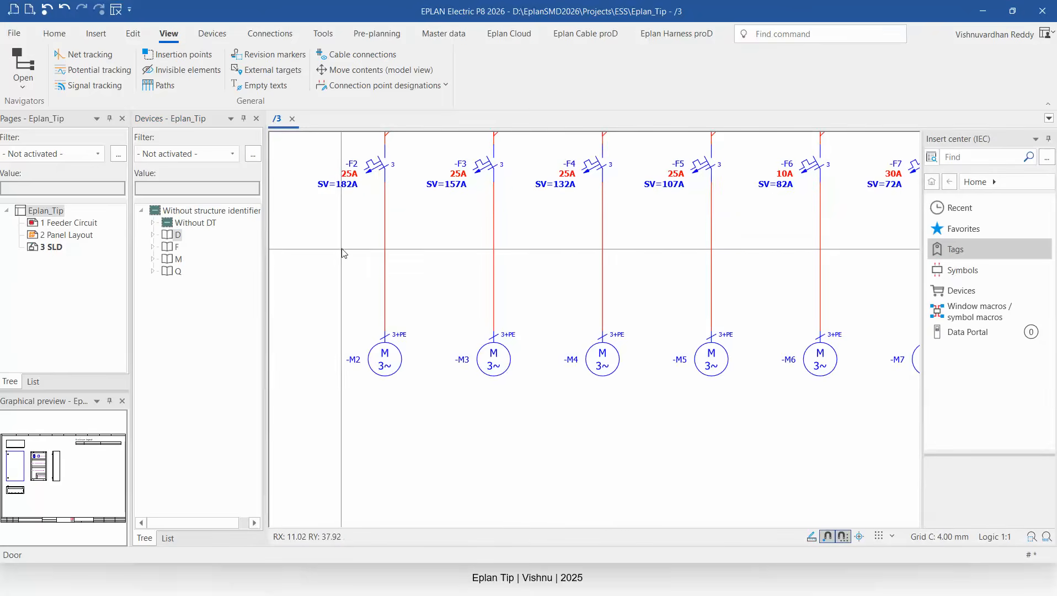
{"action": "scroll", "coordinate": [347, 246], "scroll_direction": "down", "scroll_amount": 2}
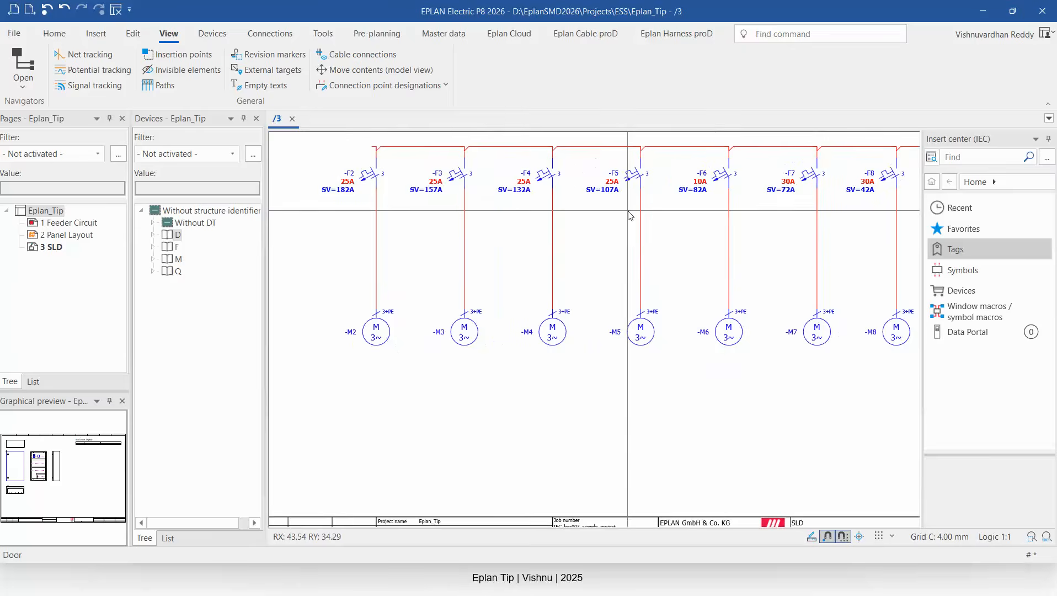
{"action": "middle_click_drag", "start_coordinate": [597, 245], "coordinate": [365, 263]}
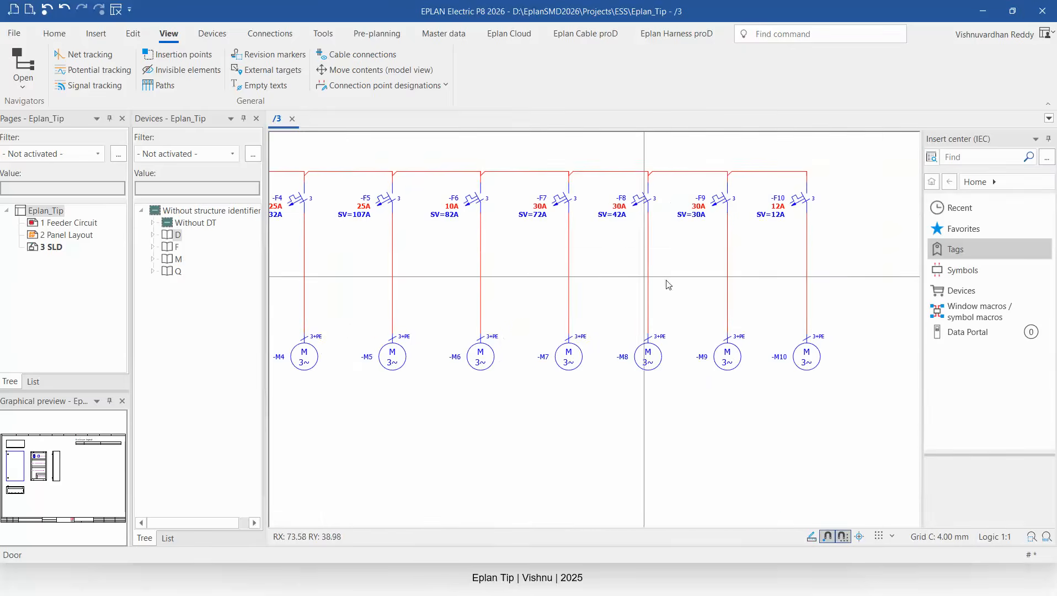
{"action": "scroll", "coordinate": [811, 245], "scroll_direction": "up", "scroll_amount": 1}
{"action": "scroll", "coordinate": [844, 259], "scroll_direction": "down", "scroll_amount": 2}
{"action": "scroll", "coordinate": [465, 279], "scroll_direction": "down", "scroll_amount": 3}
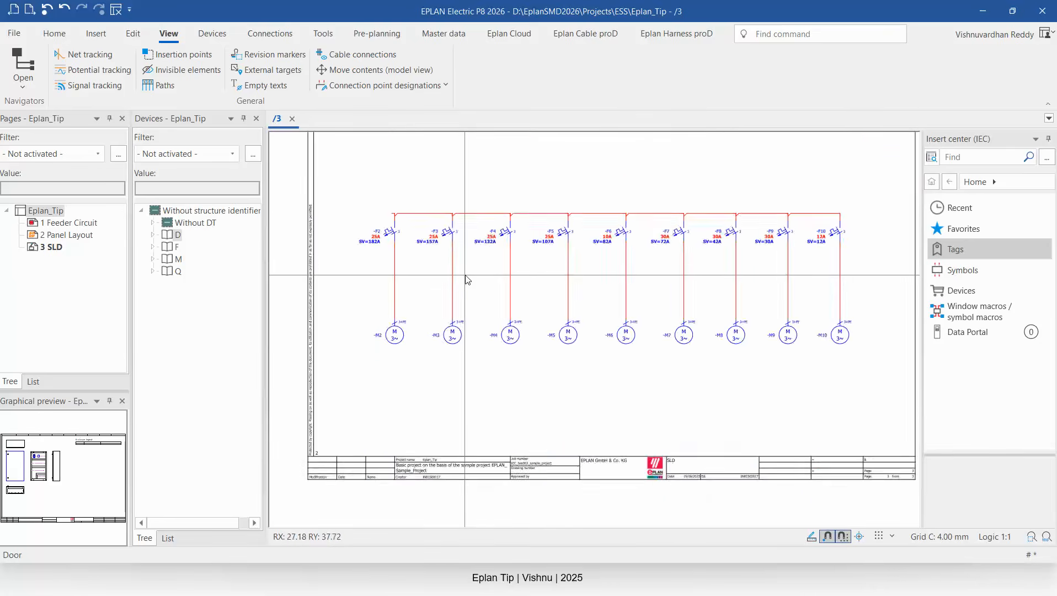
{"action": "scroll", "coordinate": [436, 266], "scroll_direction": "up", "scroll_amount": 4}
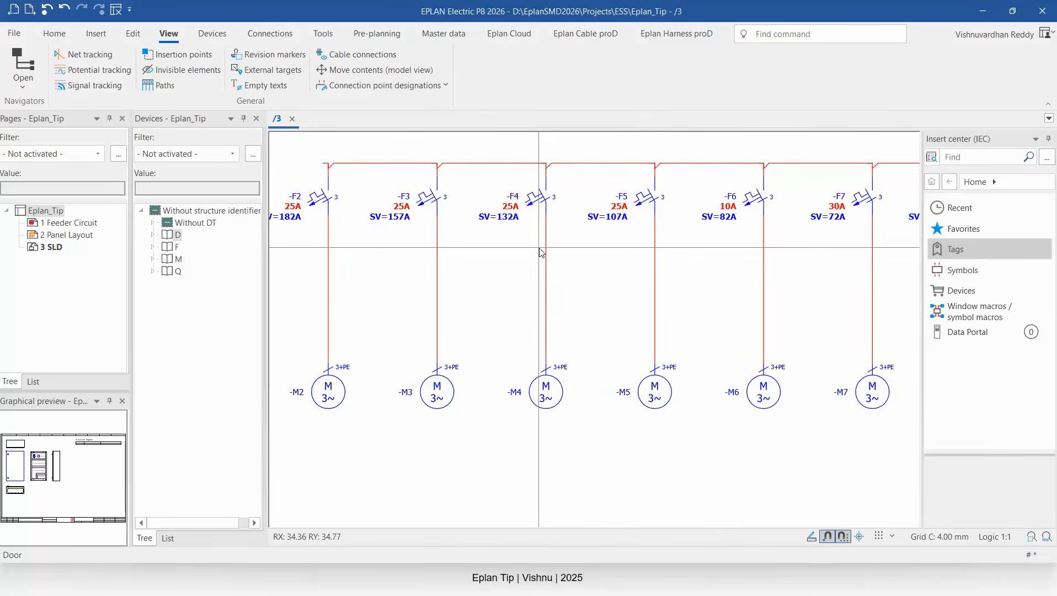
{"action": "scroll", "coordinate": [440, 238], "scroll_direction": "down", "scroll_amount": 1}
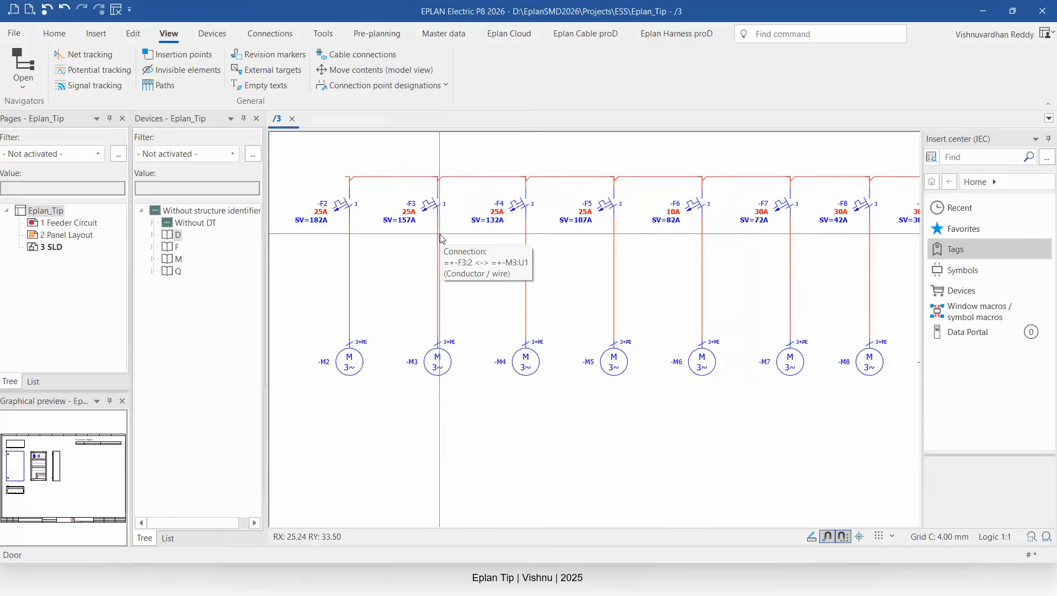
{"action": "scroll", "coordinate": [440, 239], "scroll_direction": "down", "scroll_amount": 2}
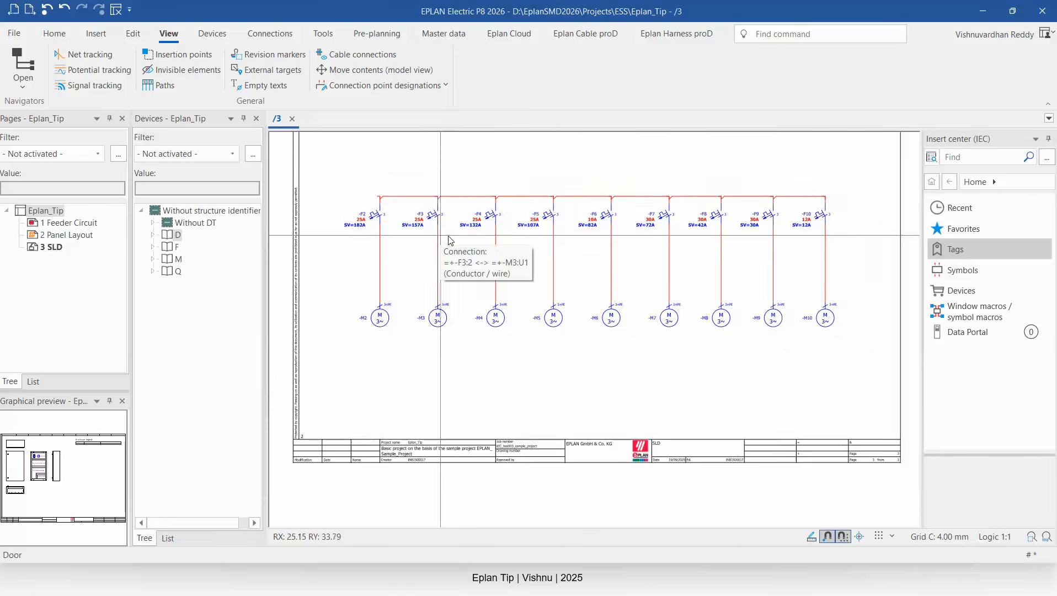
Open the block format editor of the user-defined Function property and close it without changes.
{"action": "scroll", "coordinate": [859, 241], "scroll_direction": "up", "scroll_amount": 3}
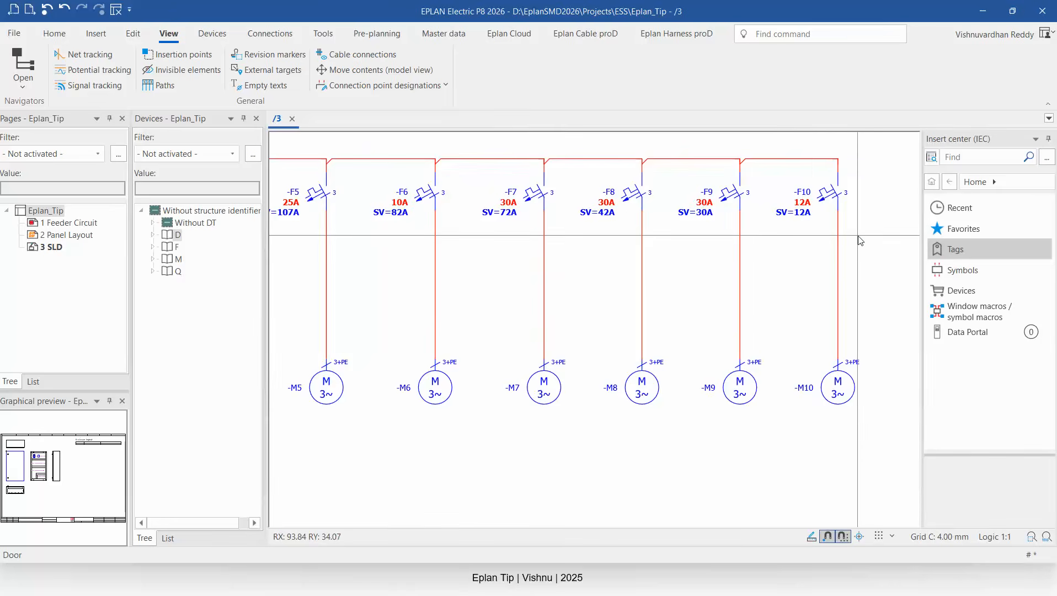
{"action": "left_click", "coordinate": [323, 34]}
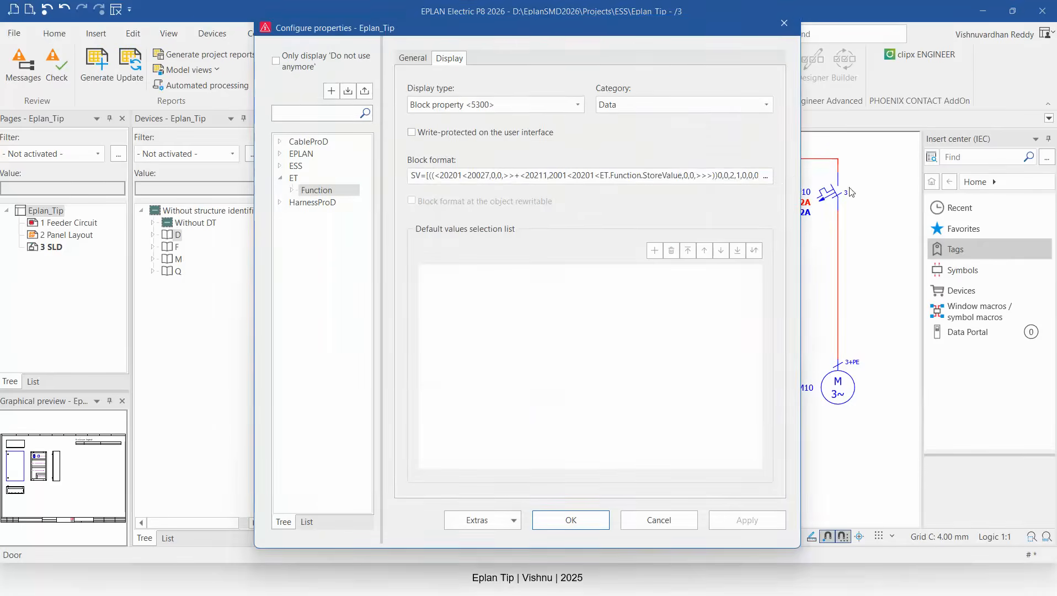
{"action": "left_click", "coordinate": [765, 175]}
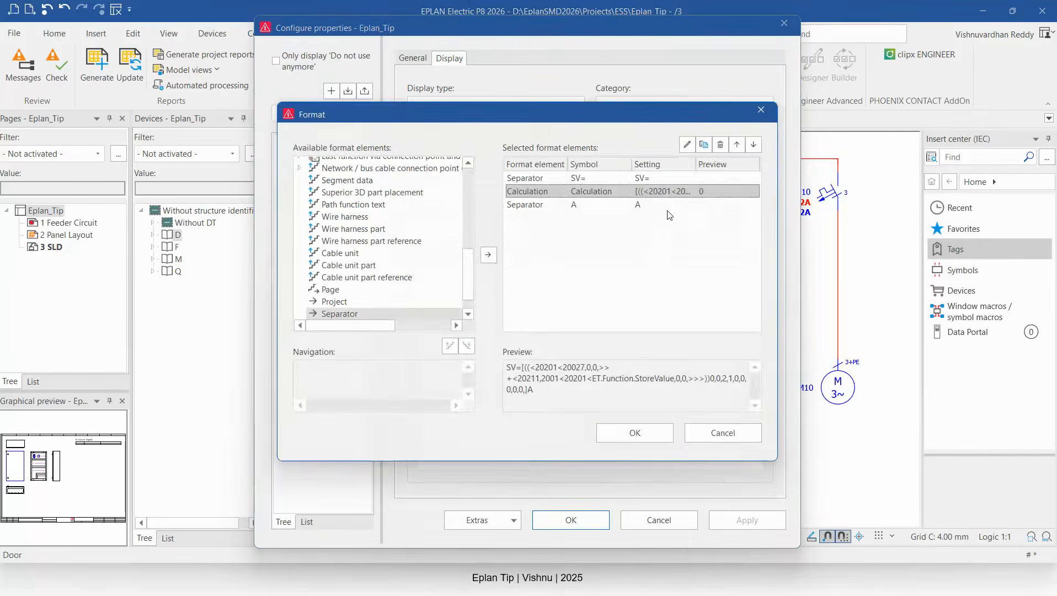
{"action": "left_click", "coordinate": [760, 109]}
{"action": "left_click", "coordinate": [783, 23]}
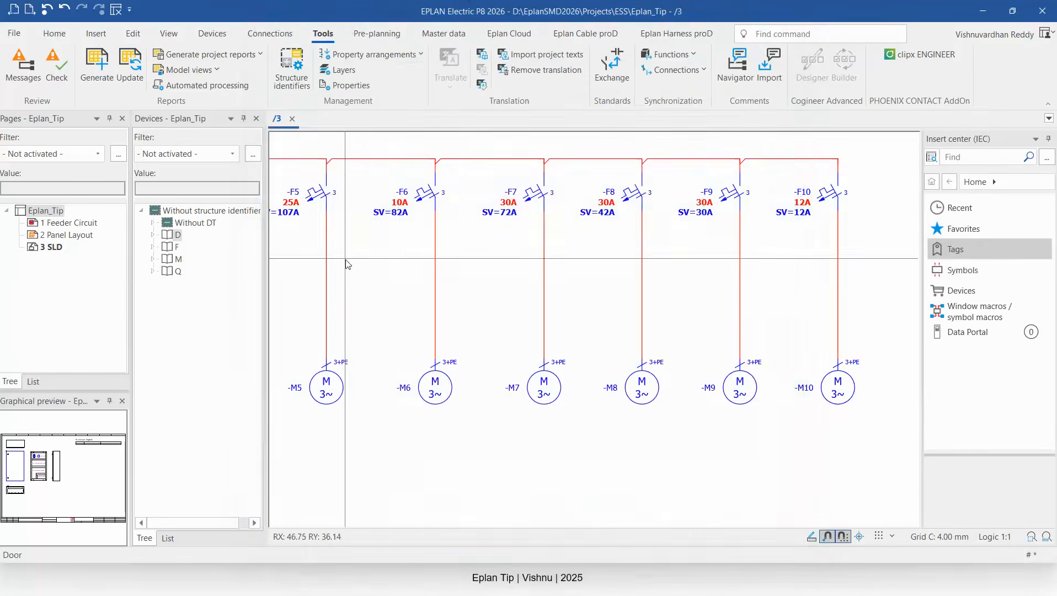
Examine the block format's calculation elements, including the target-via-connection-point ET.Function.StoreValue property, and close the dialogs.
{"action": "left_click", "coordinate": [413, 187]}
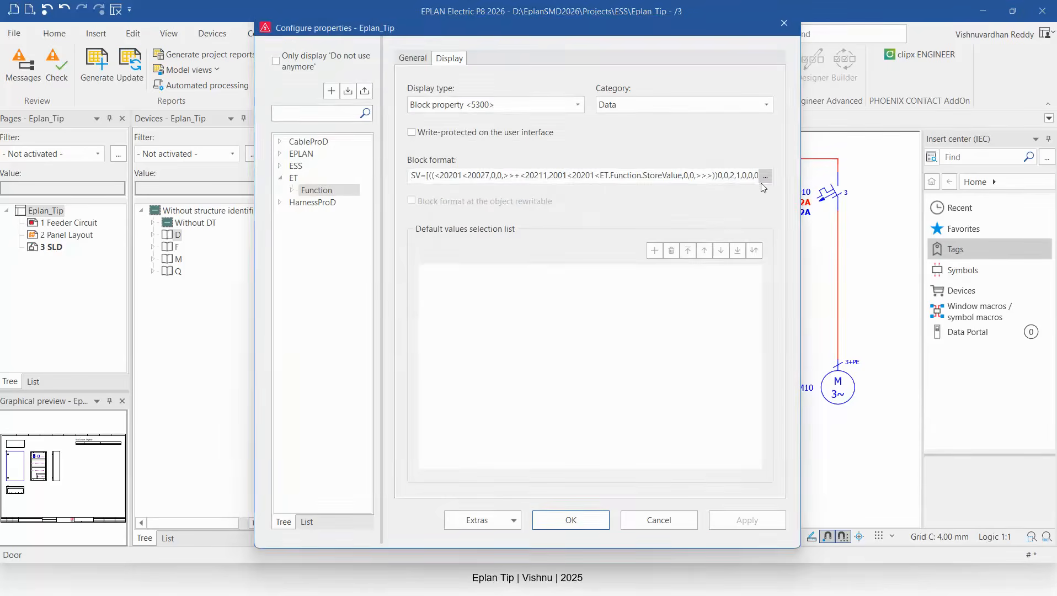
{"action": "left_click", "coordinate": [766, 176]}
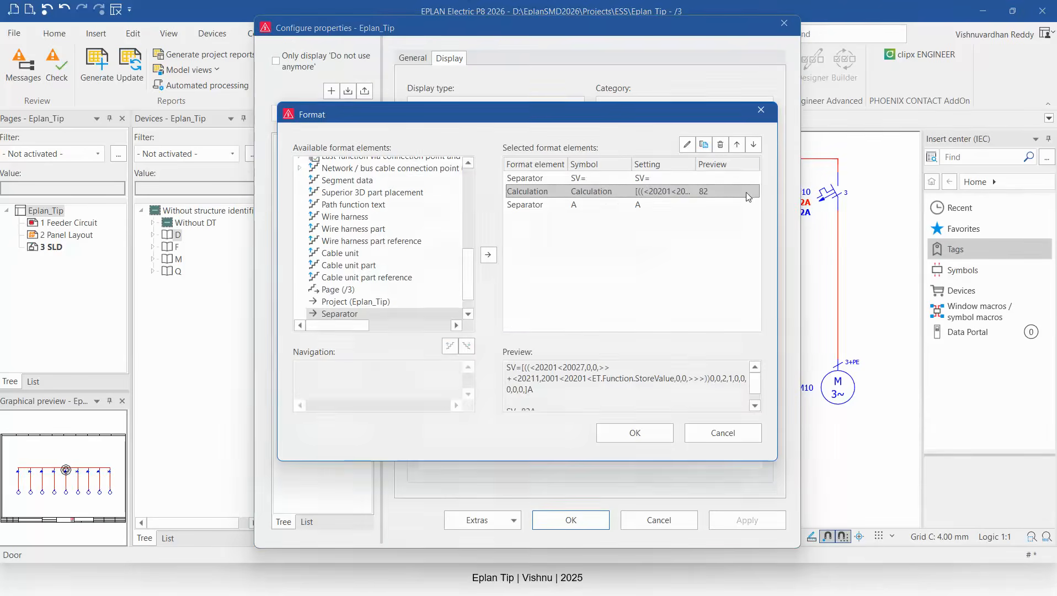
{"action": "double_click", "coordinate": [603, 193]}
{"action": "double_click", "coordinate": [678, 205]}
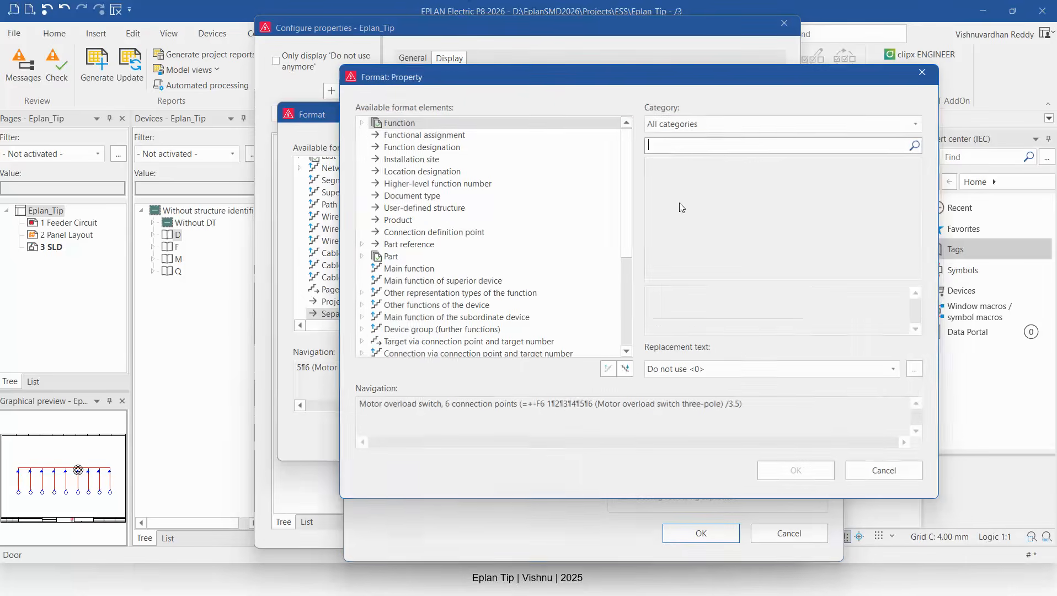
{"action": "left_click", "coordinate": [363, 123]}
{"action": "left_click", "coordinate": [414, 148]}
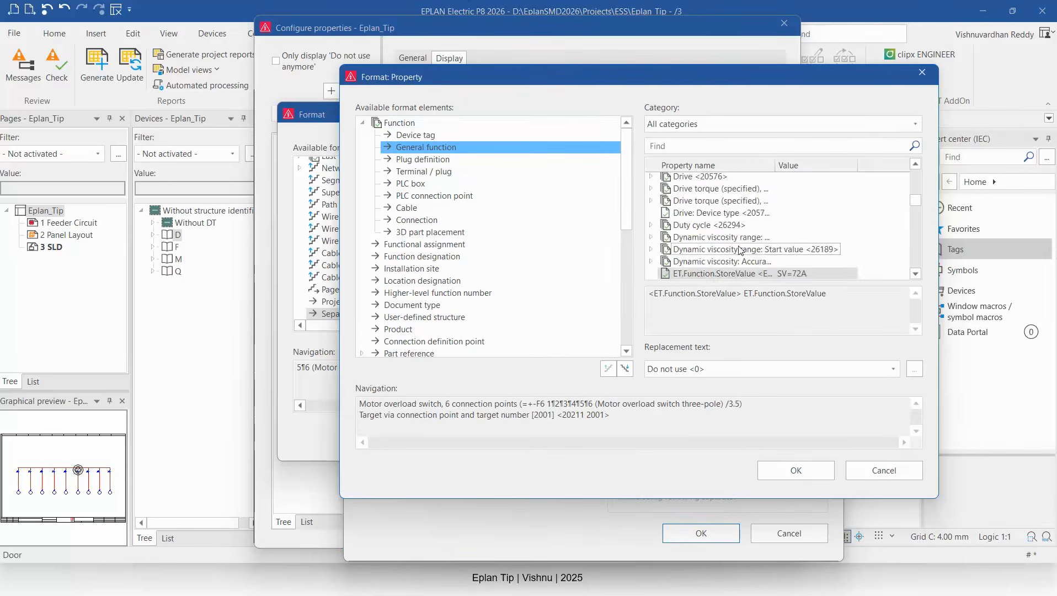
{"action": "scroll", "coordinate": [734, 215], "scroll_direction": "down", "scroll_amount": 2}
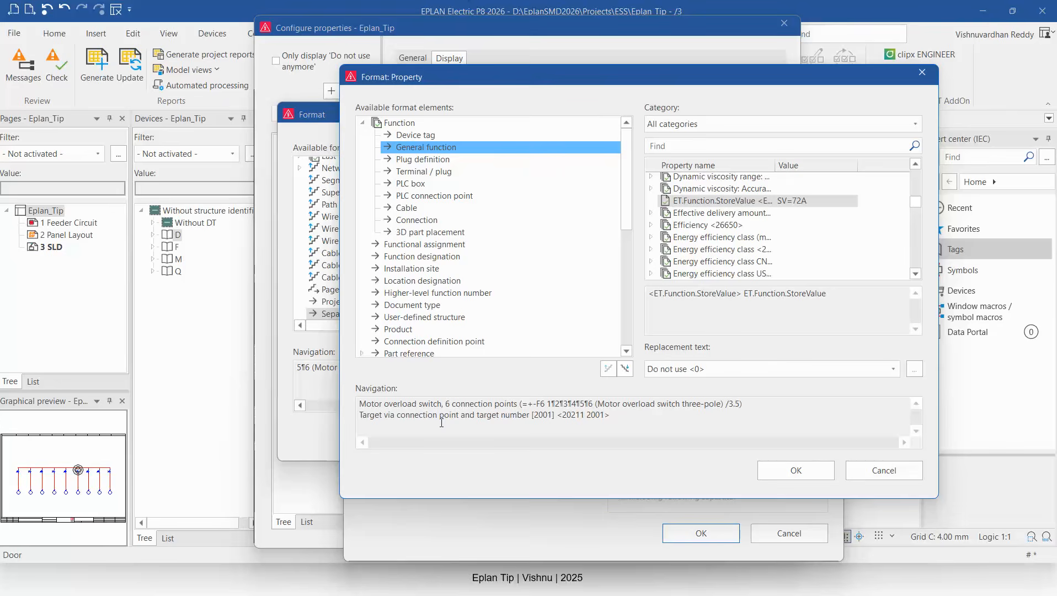
{"action": "left_click", "coordinate": [903, 471]}
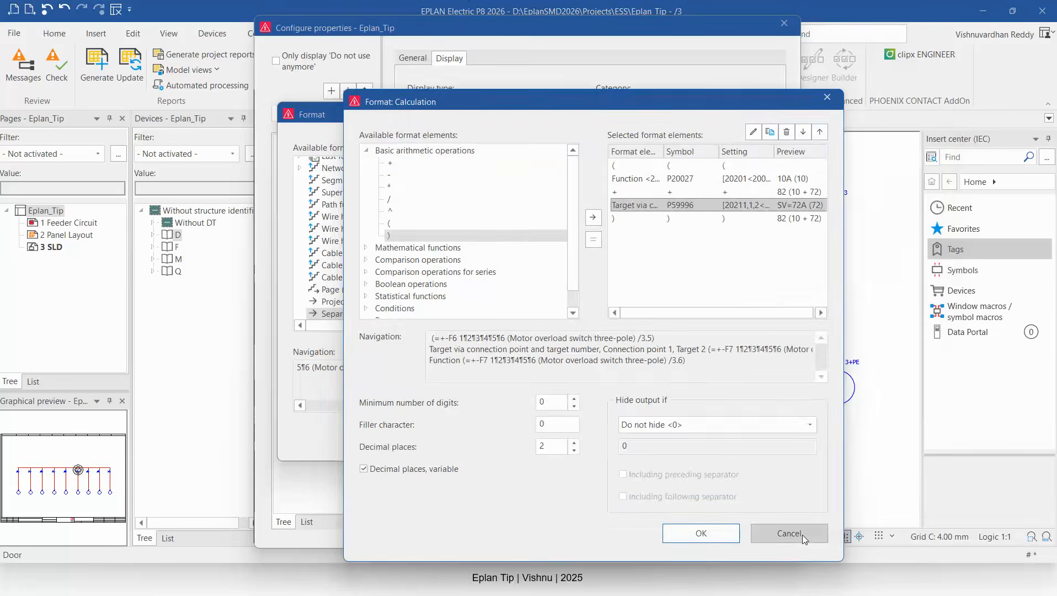
{"action": "left_click", "coordinate": [801, 534]}
{"action": "left_click", "coordinate": [733, 433]}
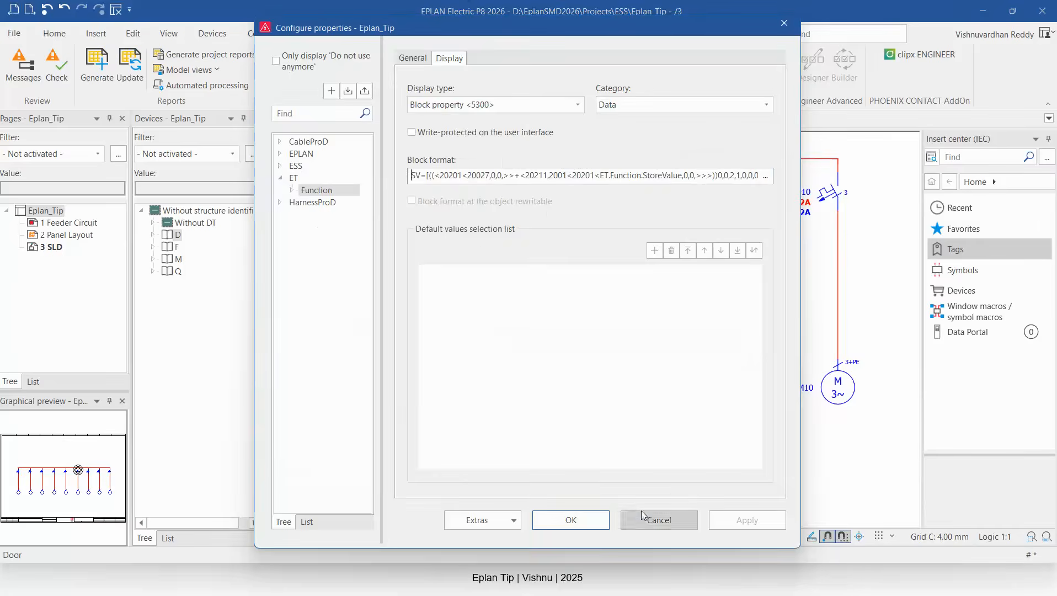
{"action": "left_click", "coordinate": [570, 519]}
{"action": "left_click", "coordinate": [488, 257]}
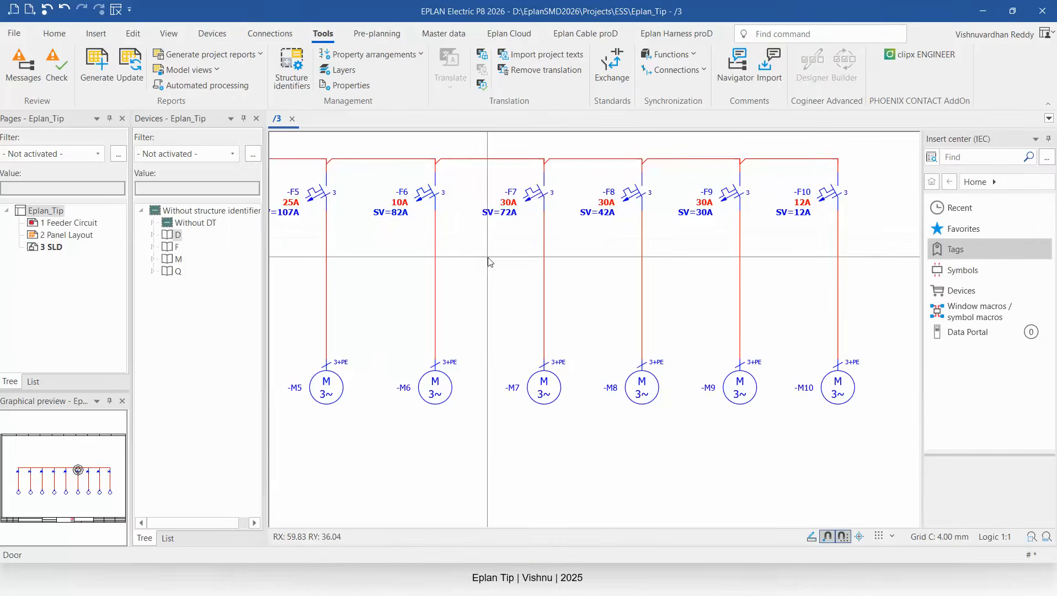
{"action": "key", "text": "alt+Tab"}
{"action": "key", "text": "alt+Tab"}
{"action": "key", "text": "alt+Tab"}
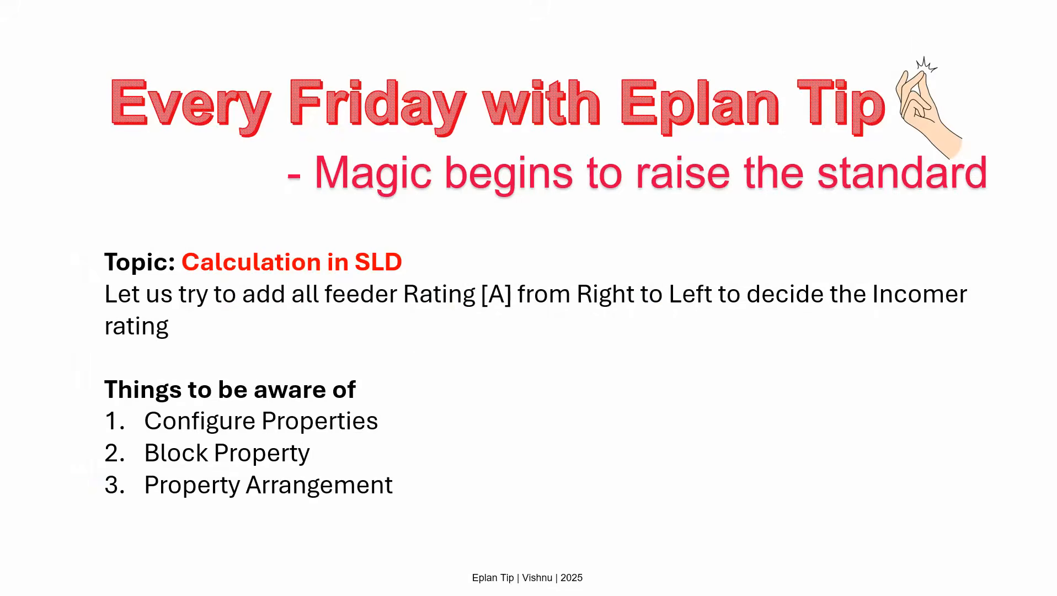
{"action": "key", "text": "Right"}
{"action": "key", "text": "Right"}
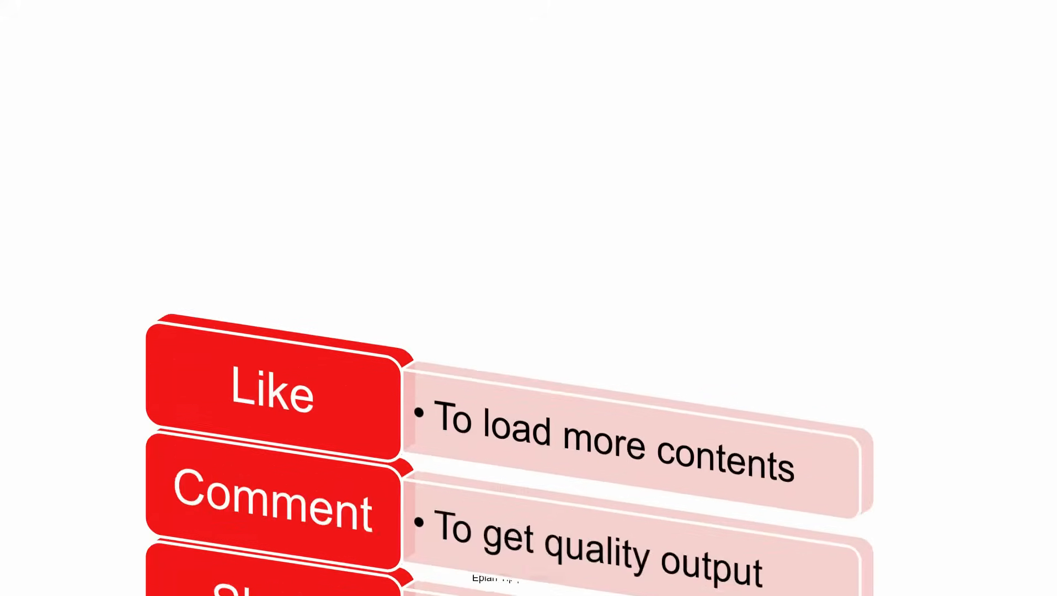